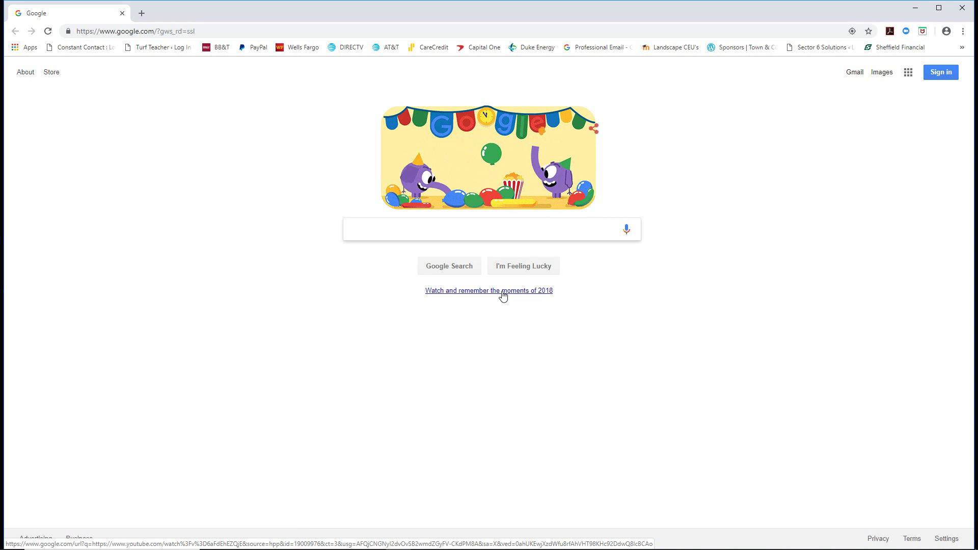
# Search Google for 'NCICLB', open nciclb.org, and go to Licensing > Renewal.
pyautogui.write('NCICLB')
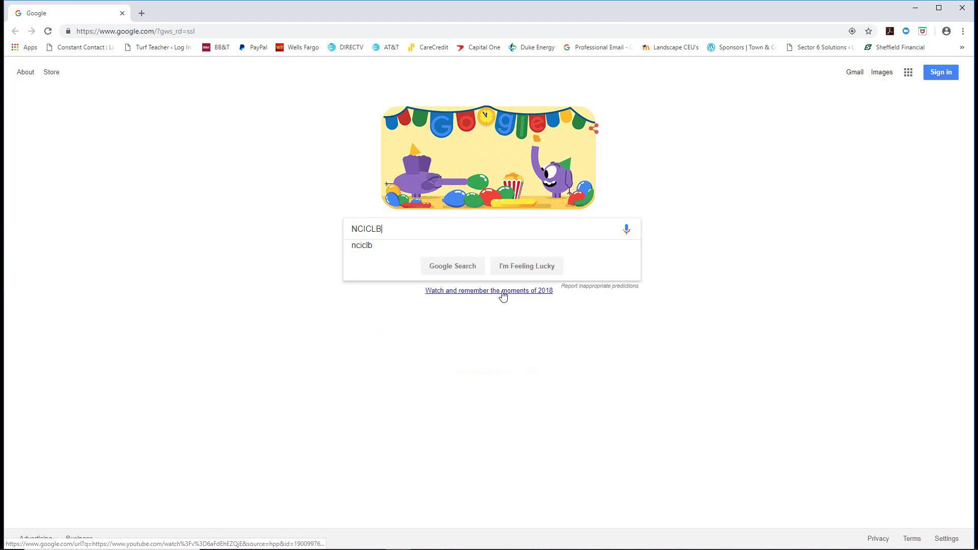
pyautogui.press('Return')
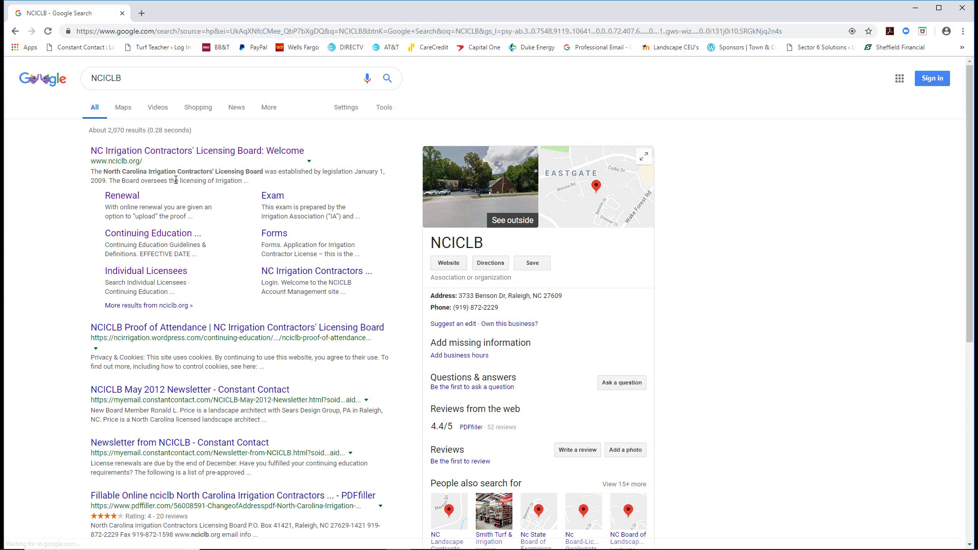
pyautogui.click(165, 151)
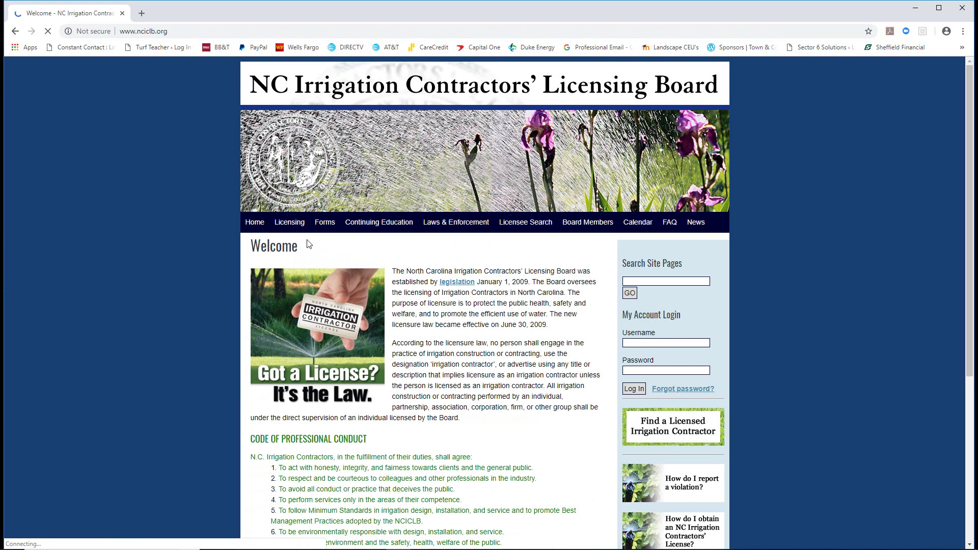
pyautogui.click(289, 230)
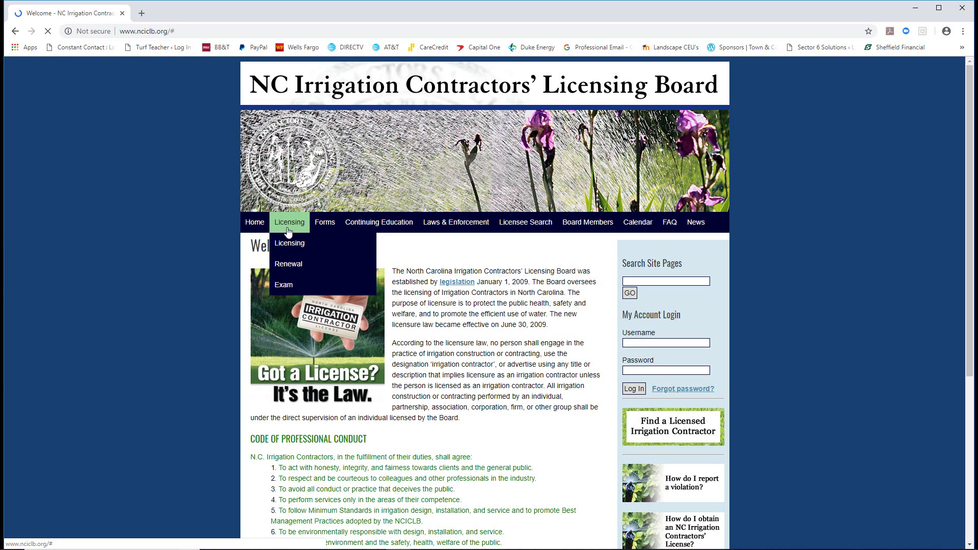
pyautogui.click(292, 264)
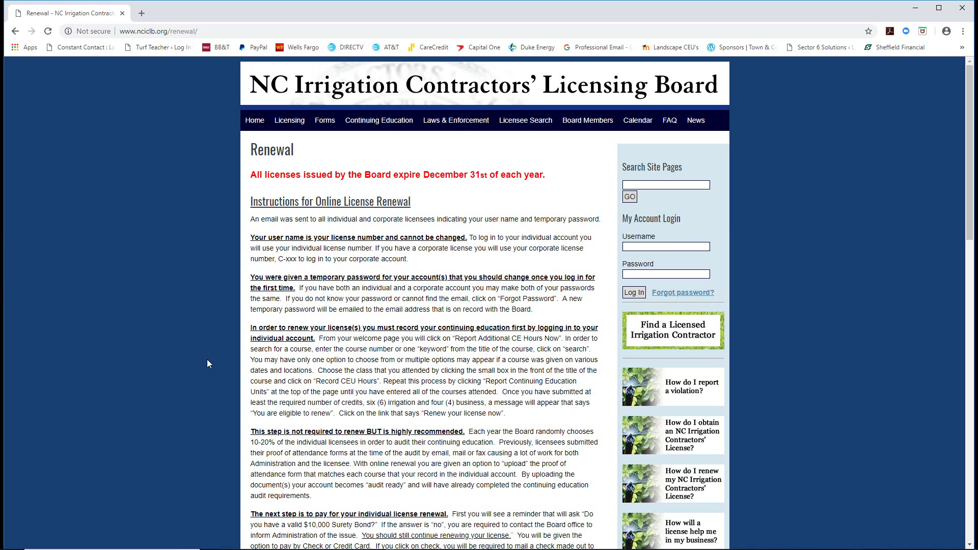
pyautogui.scroll(-1, 370, 451)
pyautogui.scroll(-2, 370, 452)
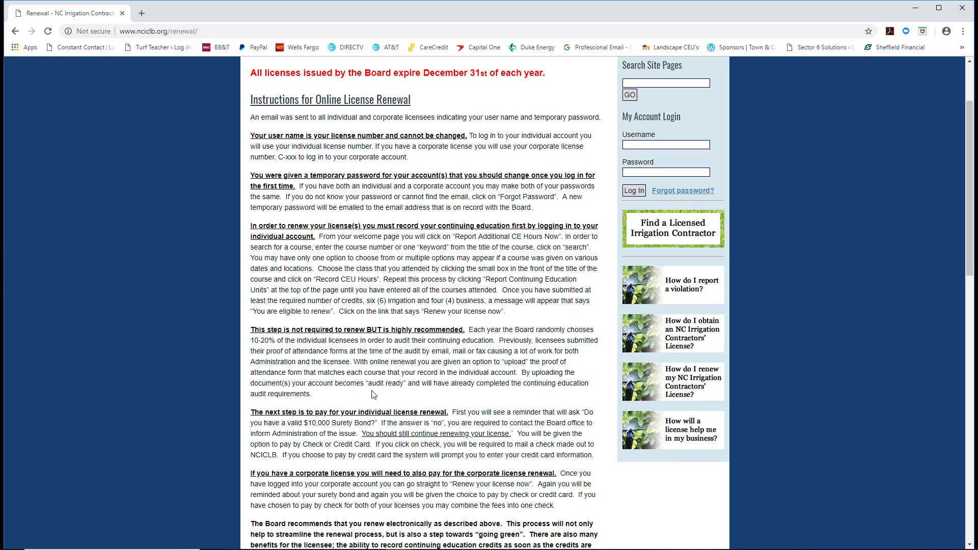
pyautogui.scroll(-2, 399, 402)
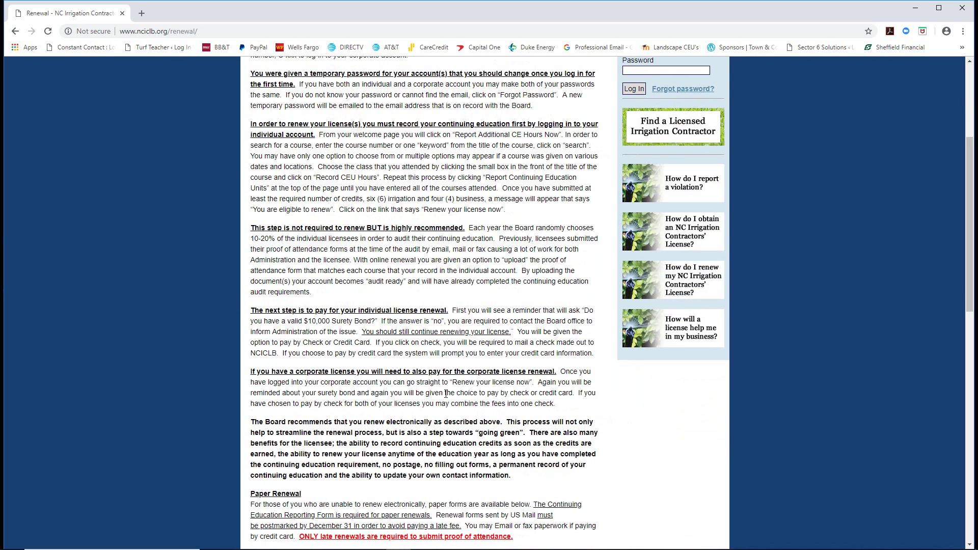
pyautogui.scroll(-1, 445, 394)
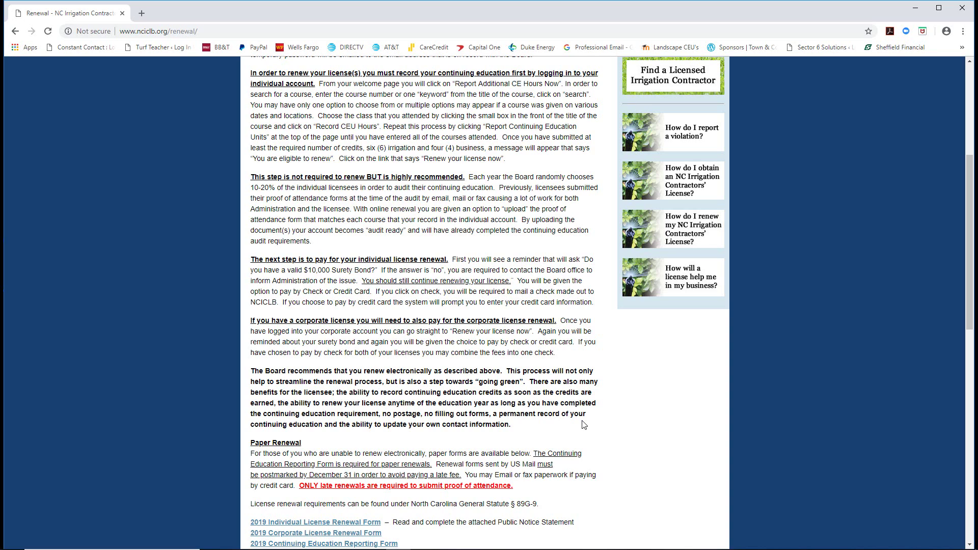
pyautogui.scroll(-3, 545, 416)
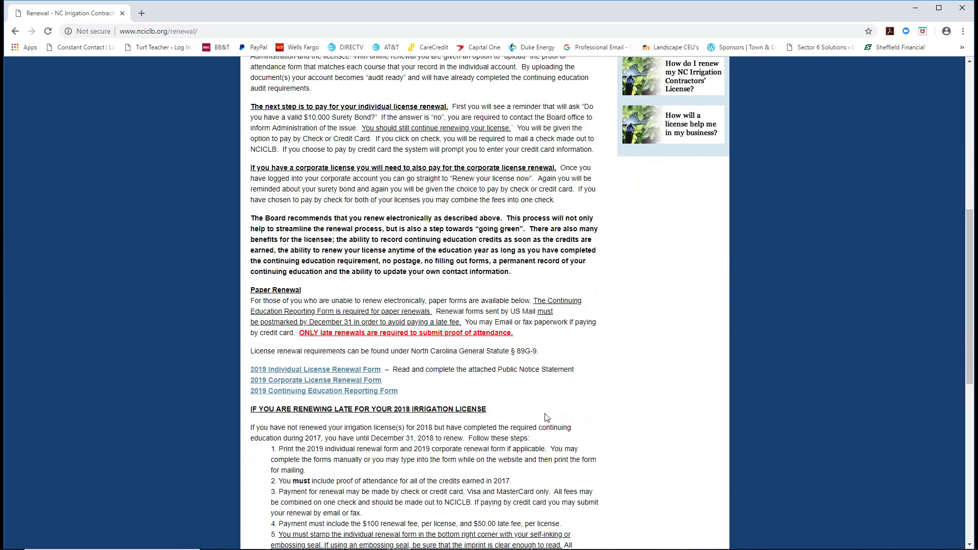
pyautogui.scroll(-1, 501, 381)
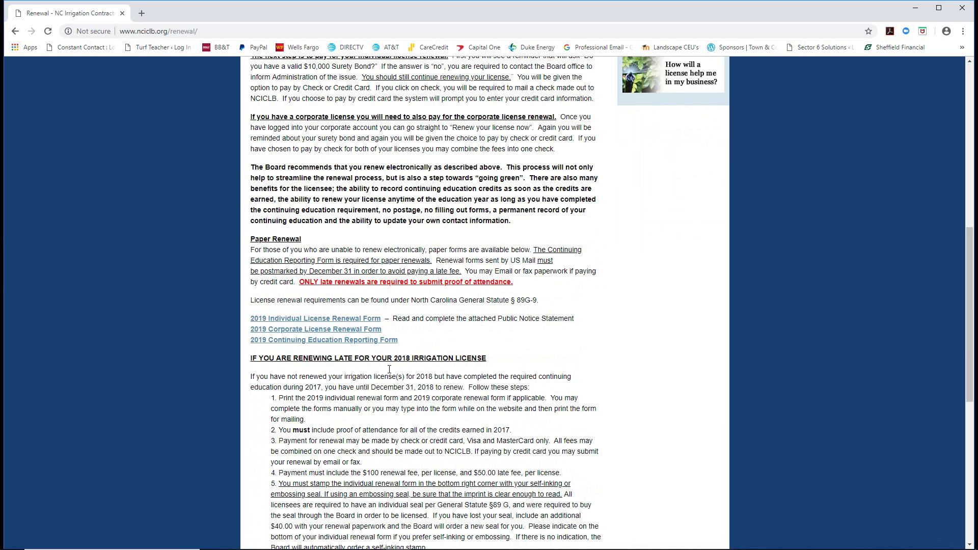
pyautogui.scroll(-2, 387, 374)
pyautogui.scroll(-1, 419, 375)
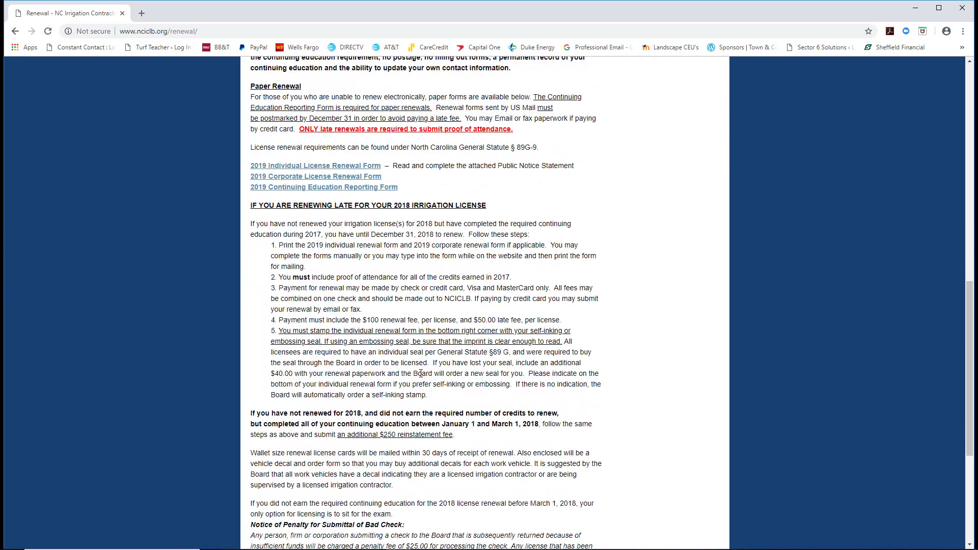
pyautogui.scroll(-3, 421, 375)
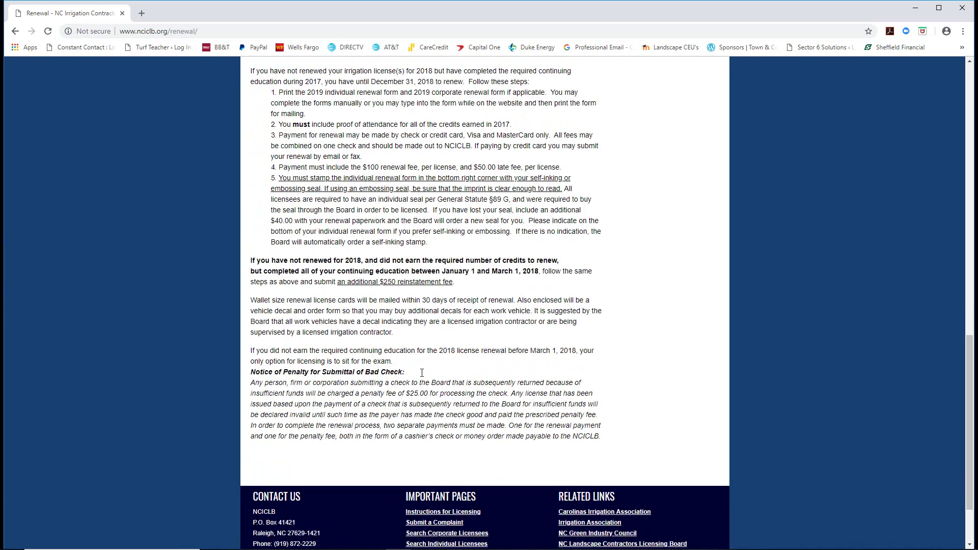
pyautogui.scroll(8, 420, 376)
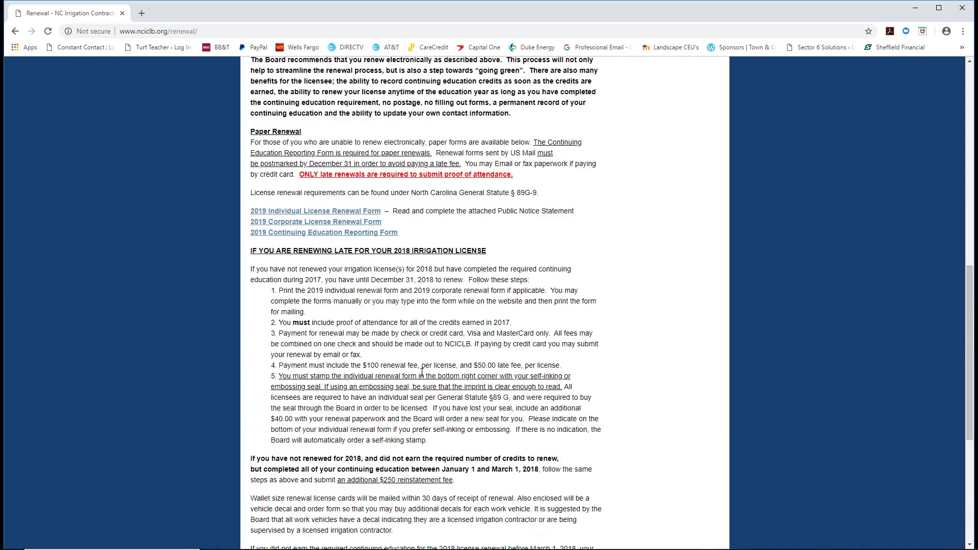
pyautogui.scroll(7, 421, 372)
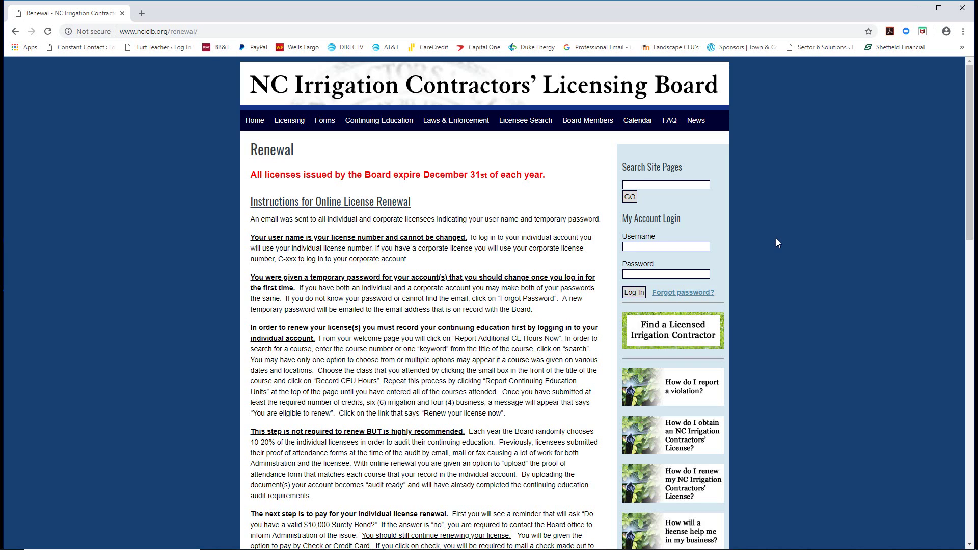
# Log in with the license number as username and the account password.
pyautogui.click(660, 247)
pyautogui.write('995')
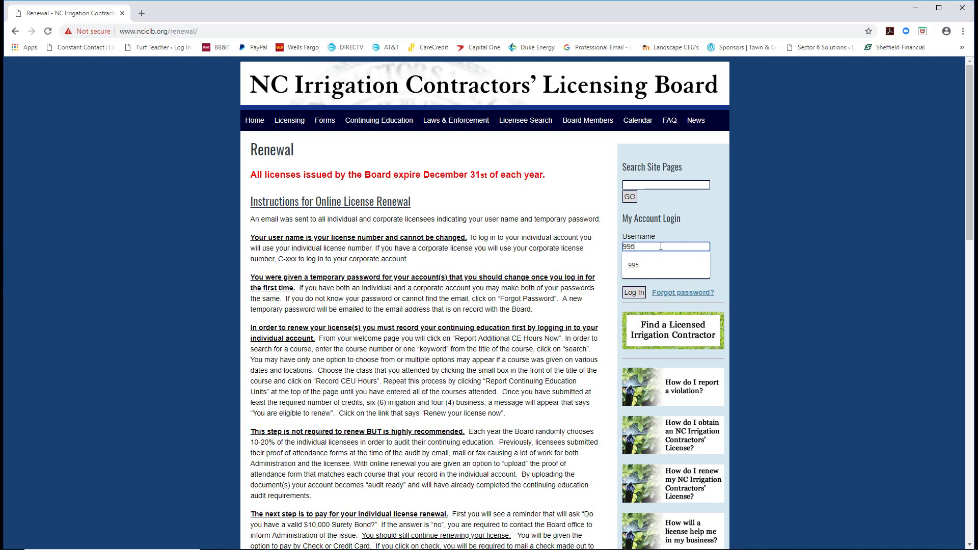
pyautogui.click(635, 262)
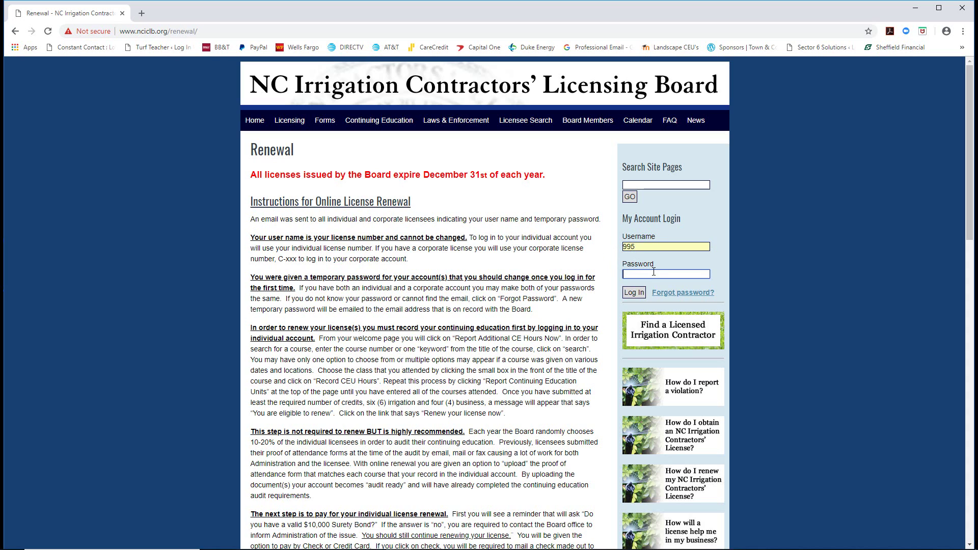
pyautogui.write('••••••••••••••••')
pyautogui.click(631, 293)
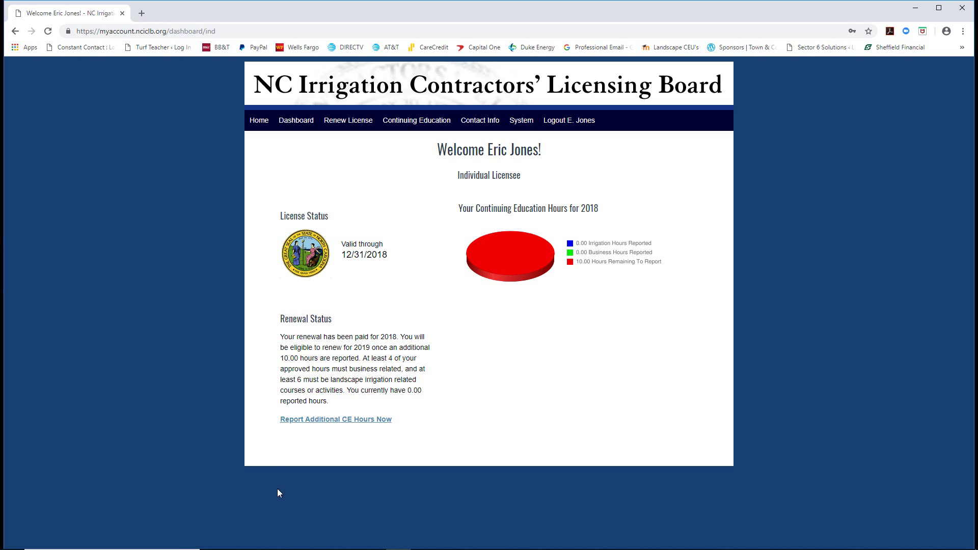
# Open 'Report Additional CE Hours Now' and place File Explorer beside the CEU page.
pyautogui.click(310, 419)
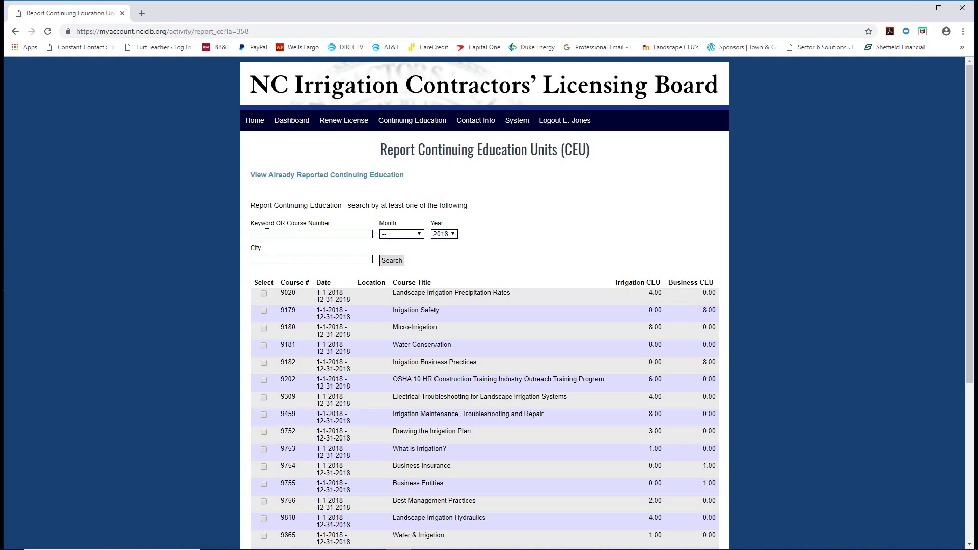
pyautogui.click(267, 232)
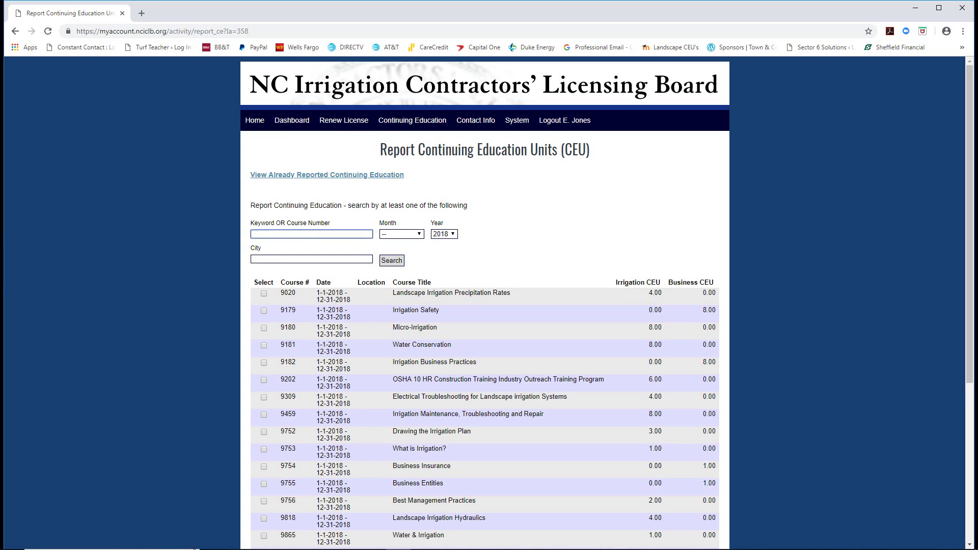
pyautogui.click(224, 540)
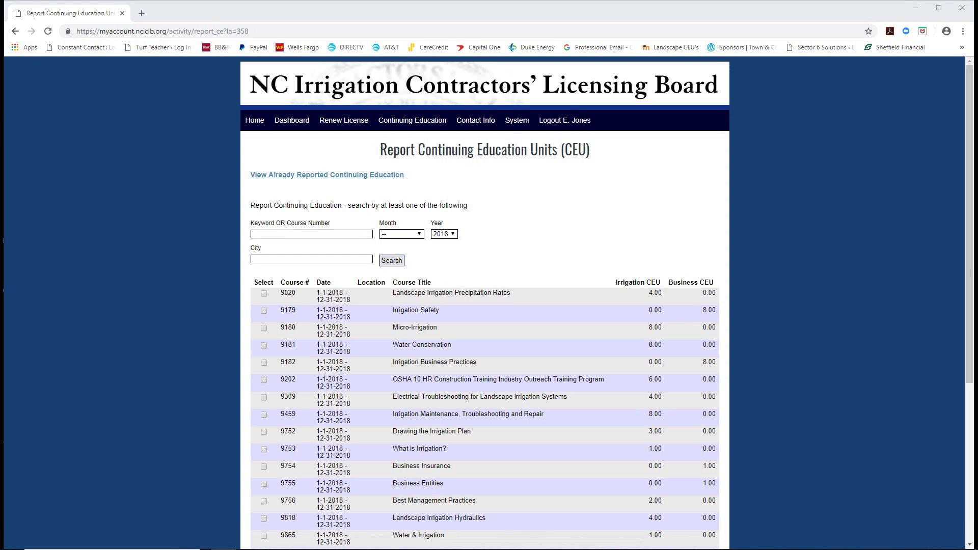
pyautogui.moveTo(755, 135); pyautogui.dragTo(288, 136)
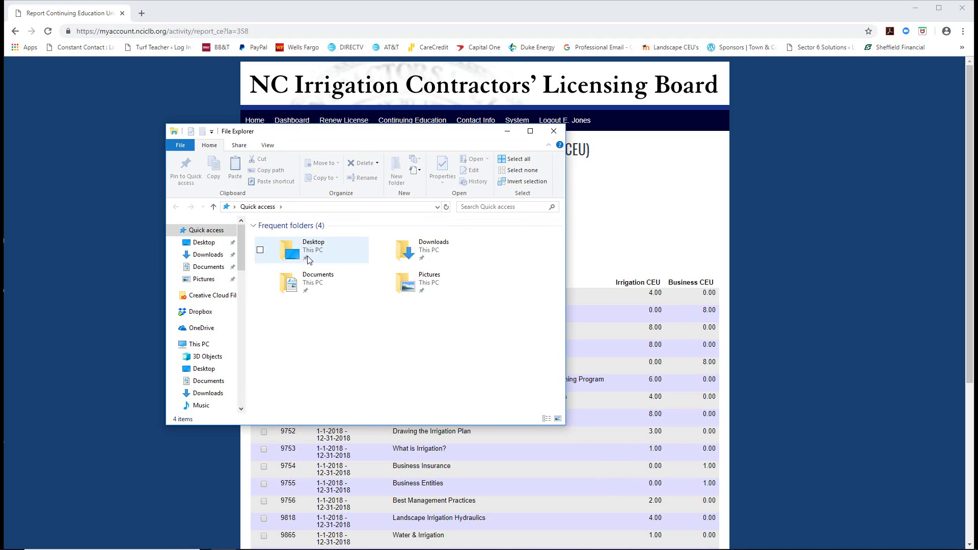
# Open Desktop > Proof of Attendance Forms > Irrigation Proof of Attendance Forms 2018, then move the window aside.
pyautogui.click(203, 243)
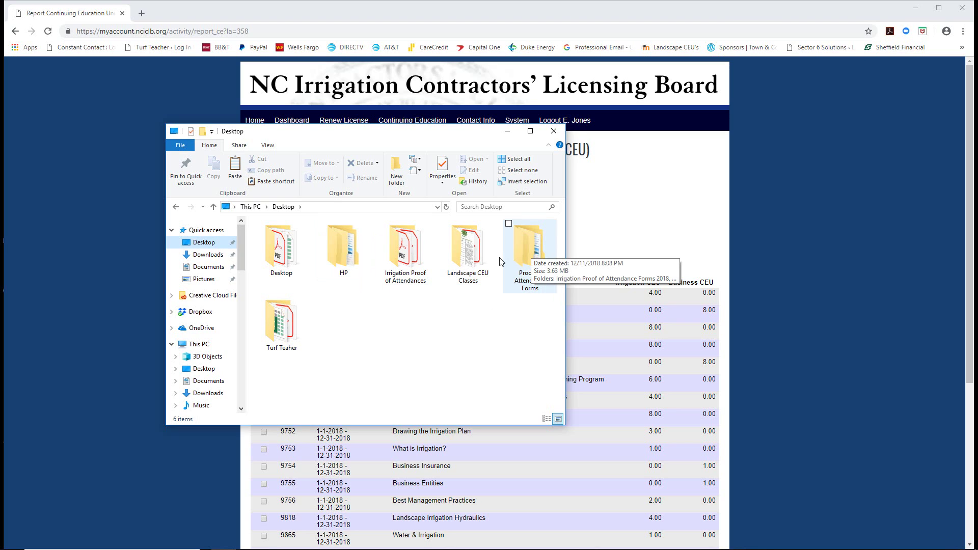
pyautogui.doubleClick(529, 252)
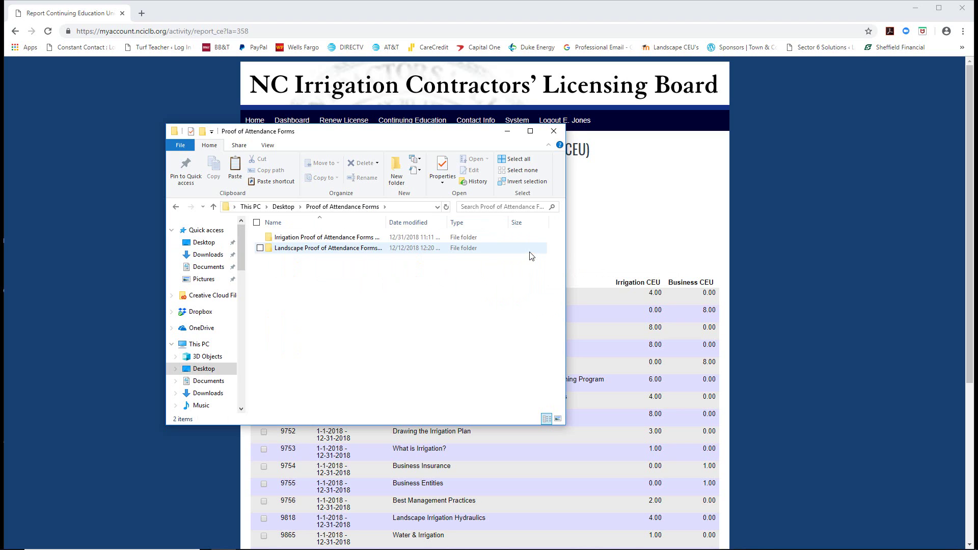
pyautogui.doubleClick(321, 239)
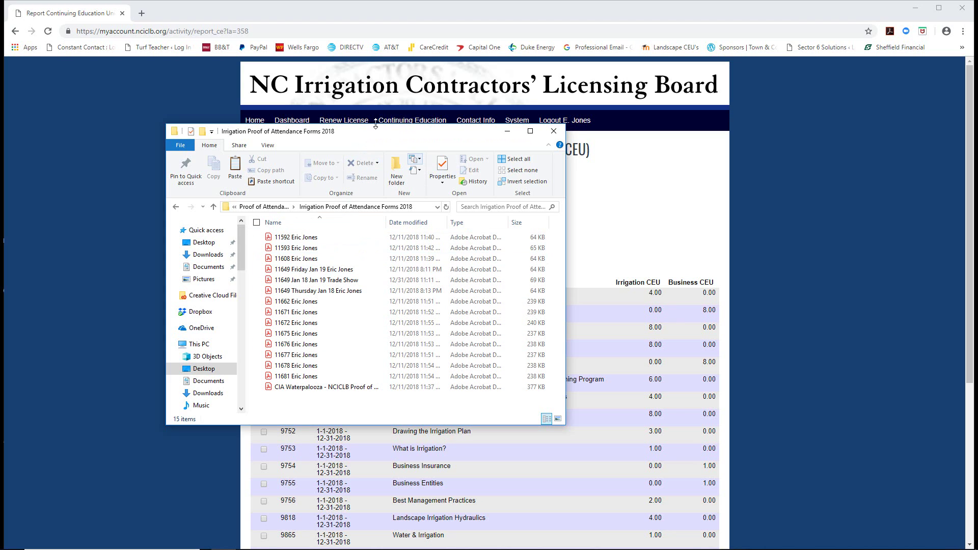
pyautogui.moveTo(375, 130); pyautogui.dragTo(711, 94)
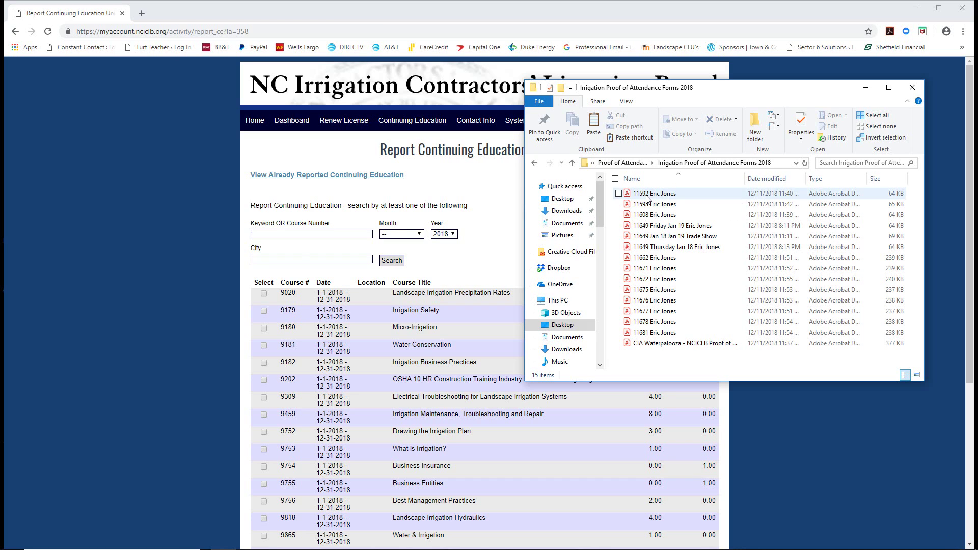
# Search for course 11592 and record it as 1.00 irrigation CEU.
pyautogui.click(260, 233)
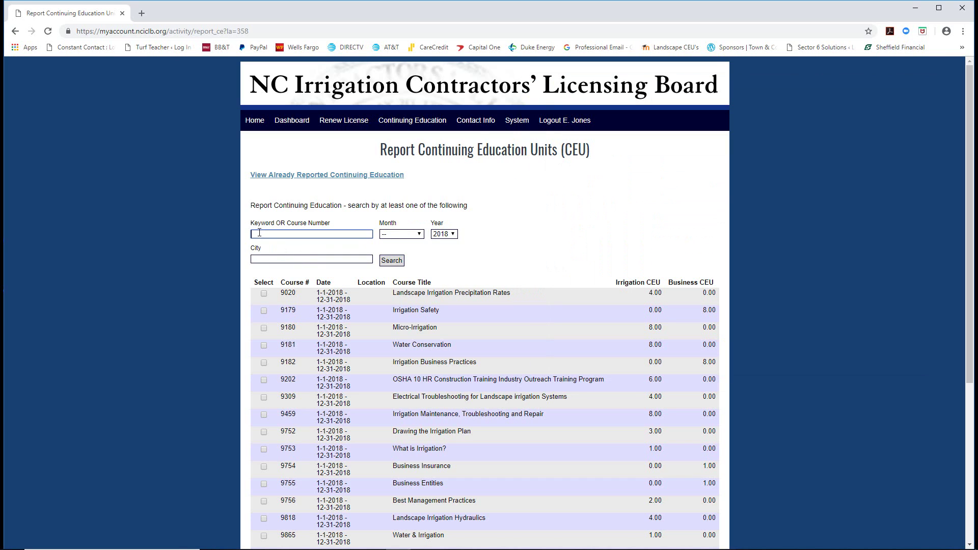
pyautogui.write('11592')
pyautogui.click(395, 262)
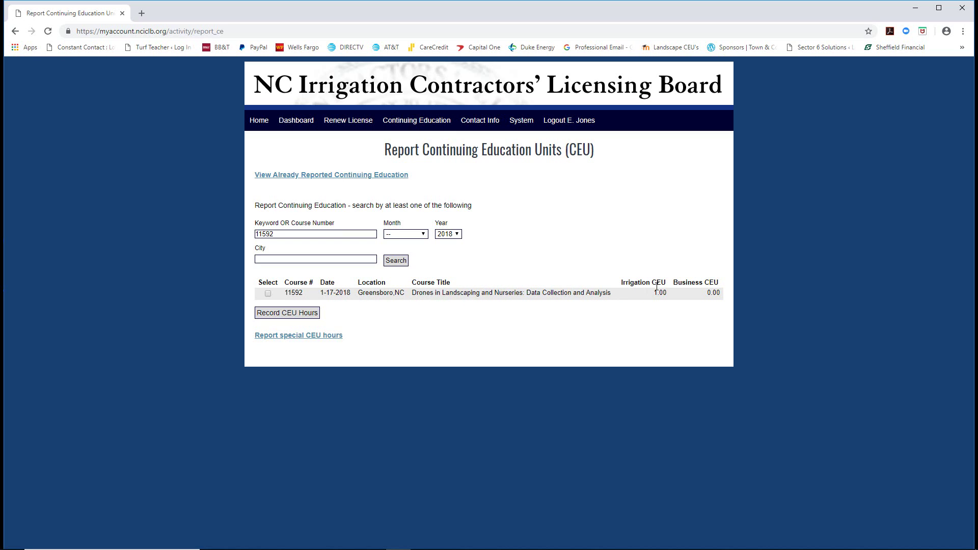
pyautogui.click(268, 294)
pyautogui.click(274, 314)
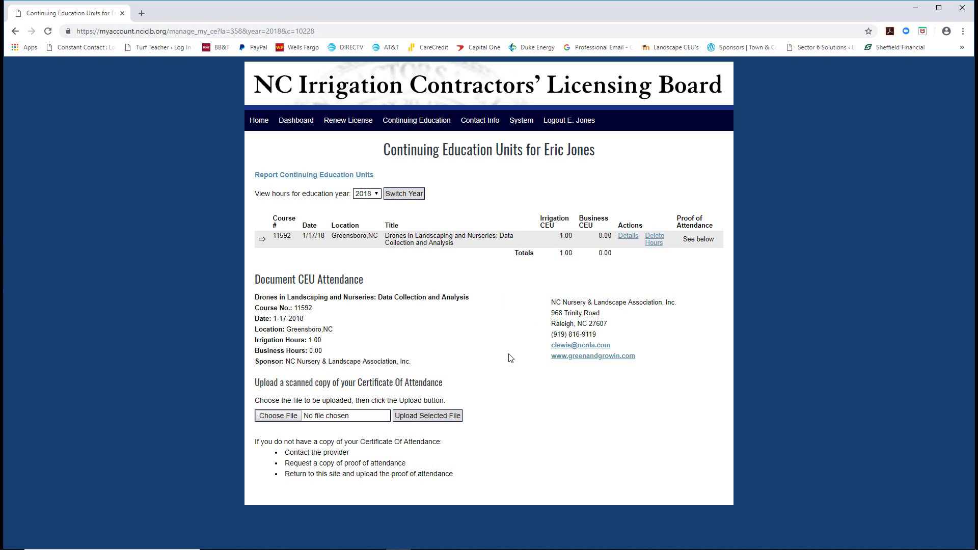
# Upload the 11592 certificate PDF from the Irrigation 2018 folder and return to the CEU list.
pyautogui.click(277, 417)
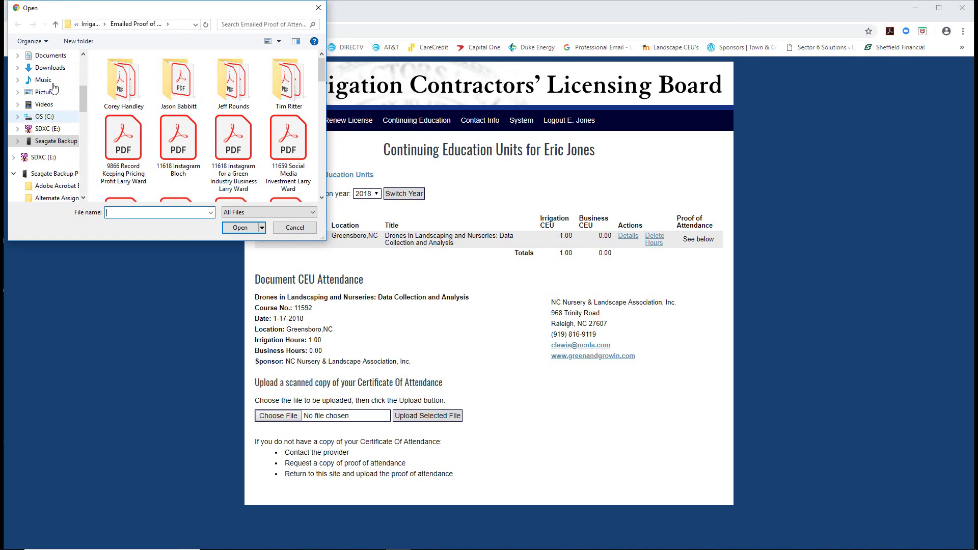
pyautogui.scroll(5, 48, 76)
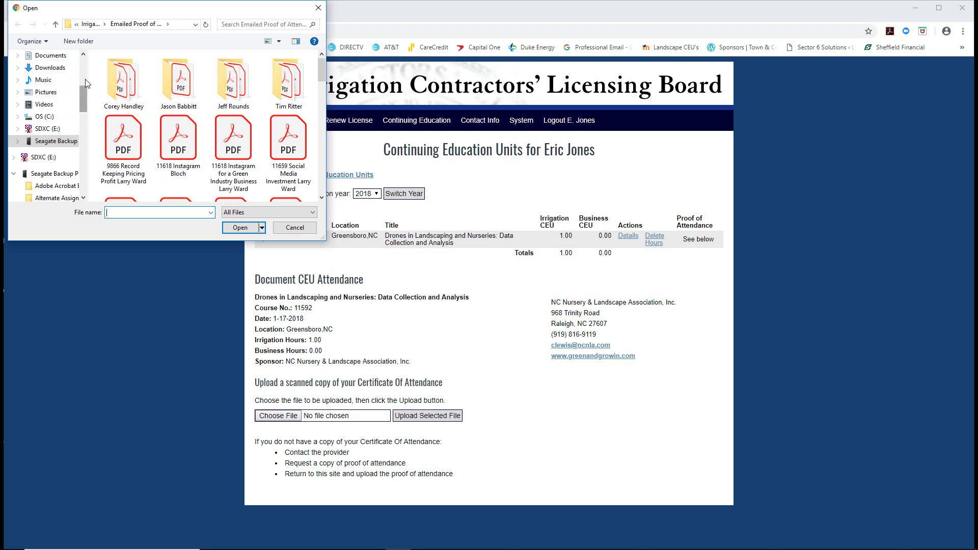
pyautogui.click(45, 76)
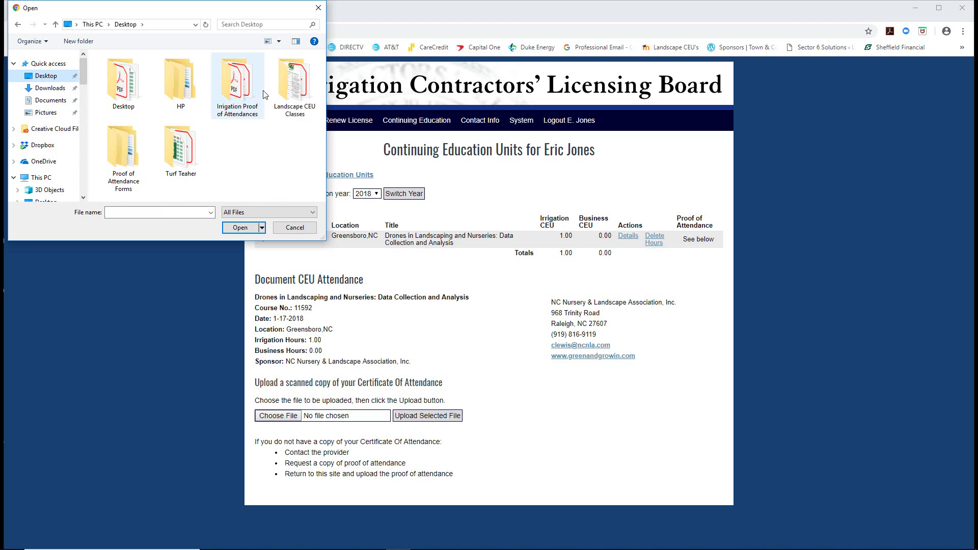
pyautogui.doubleClick(135, 150)
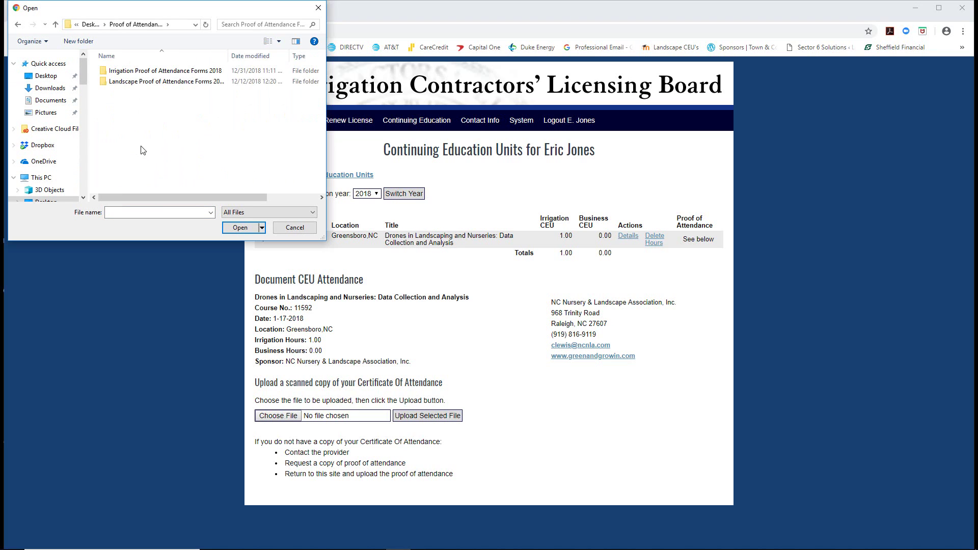
pyautogui.doubleClick(155, 74)
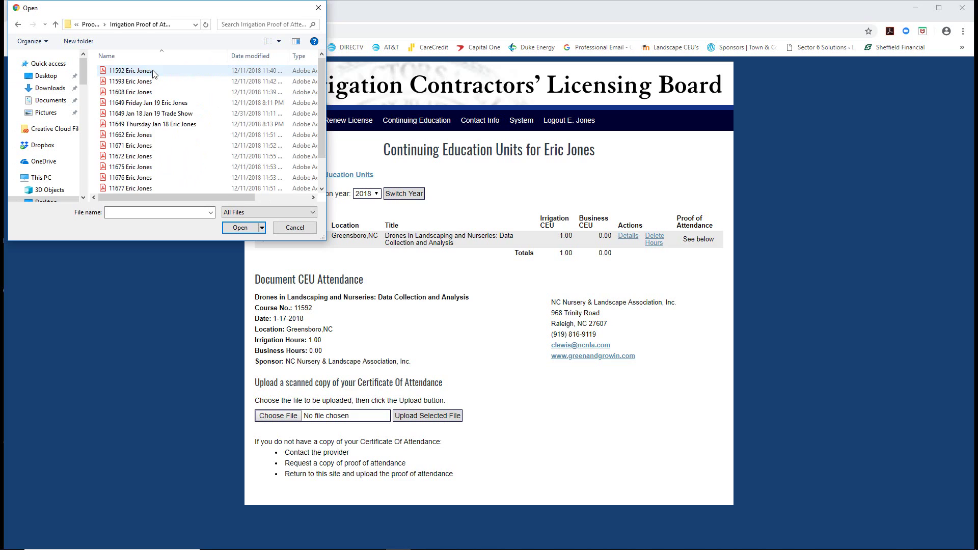
pyautogui.click(127, 72)
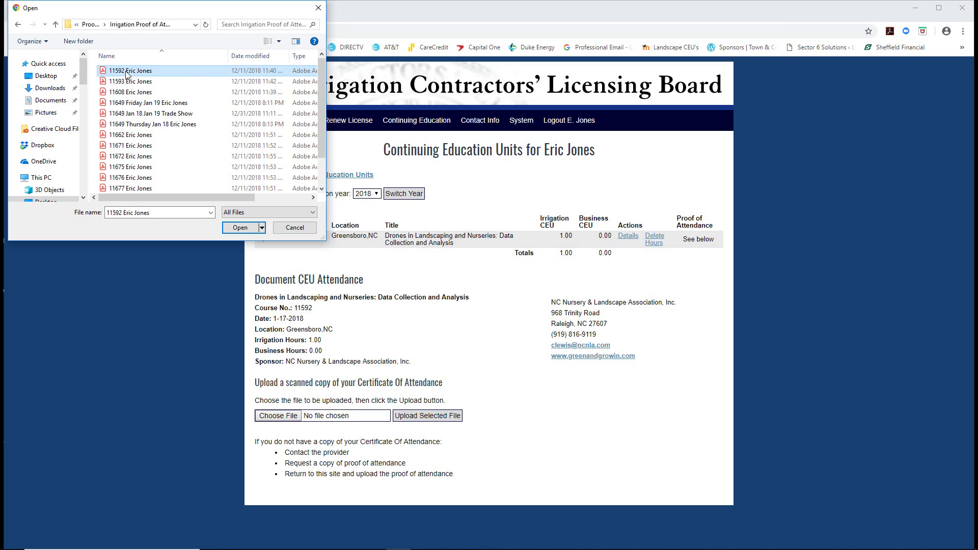
pyautogui.click(239, 228)
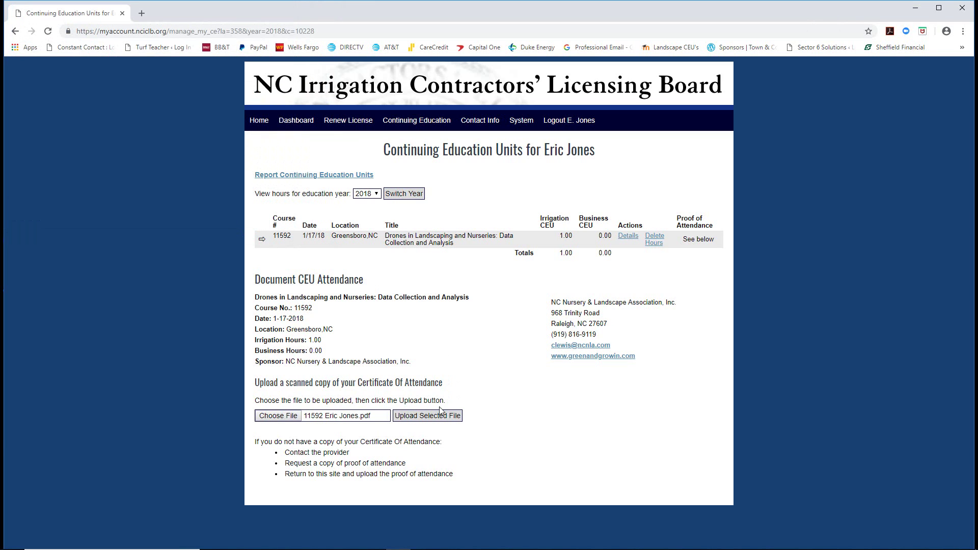
pyautogui.click(414, 416)
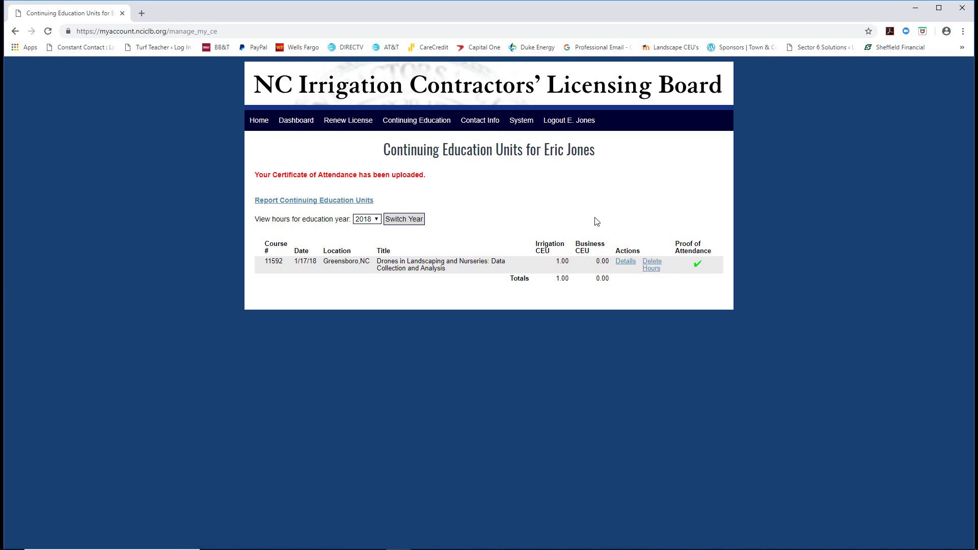
pyautogui.click(288, 201)
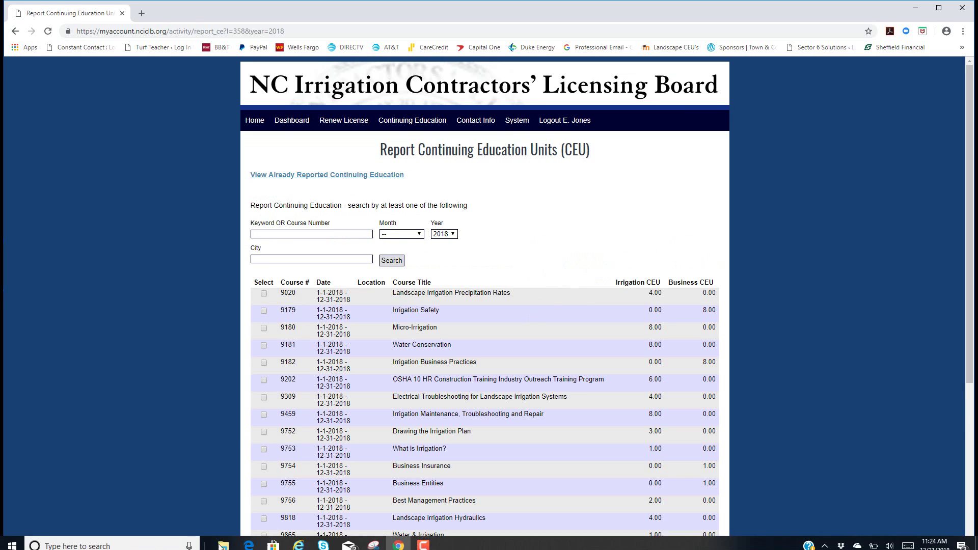
# Search for course 11593, i-Tree Design, and record its 1.00 irrigation CEU.
pyautogui.click(224, 540)
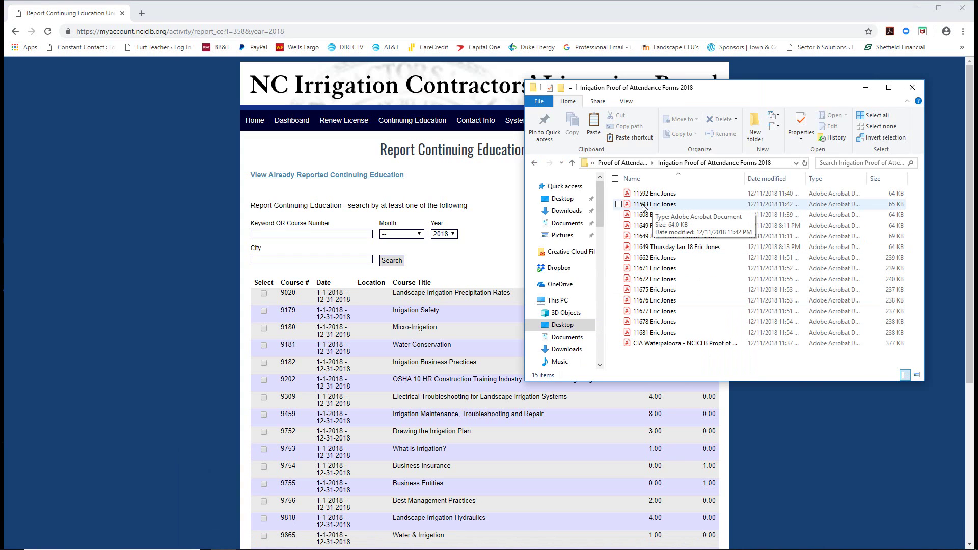
pyautogui.click(274, 236)
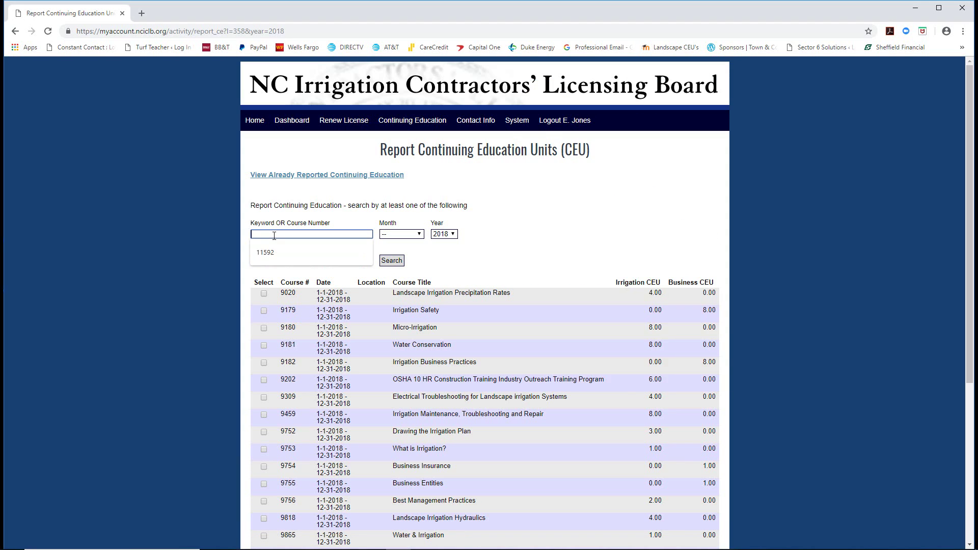
pyautogui.write('11593')
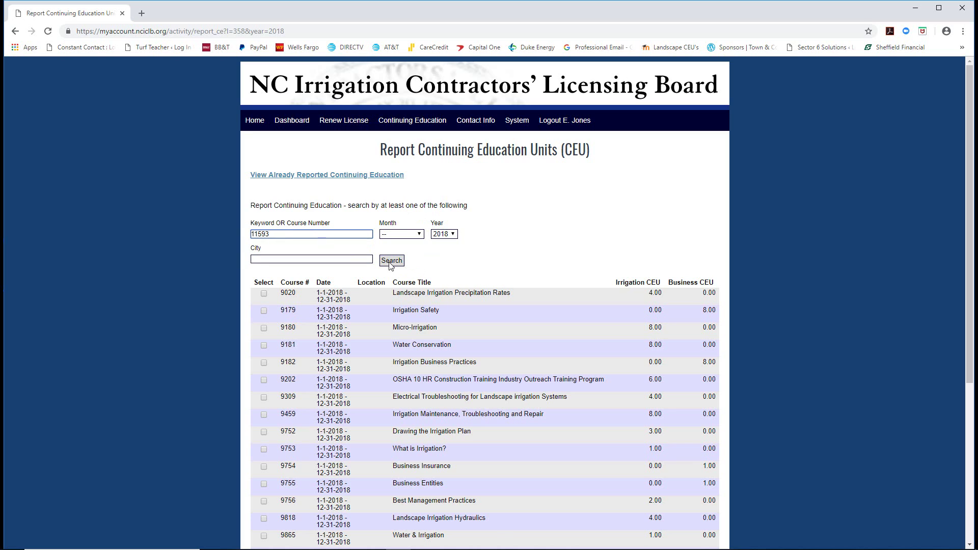
pyautogui.click(392, 262)
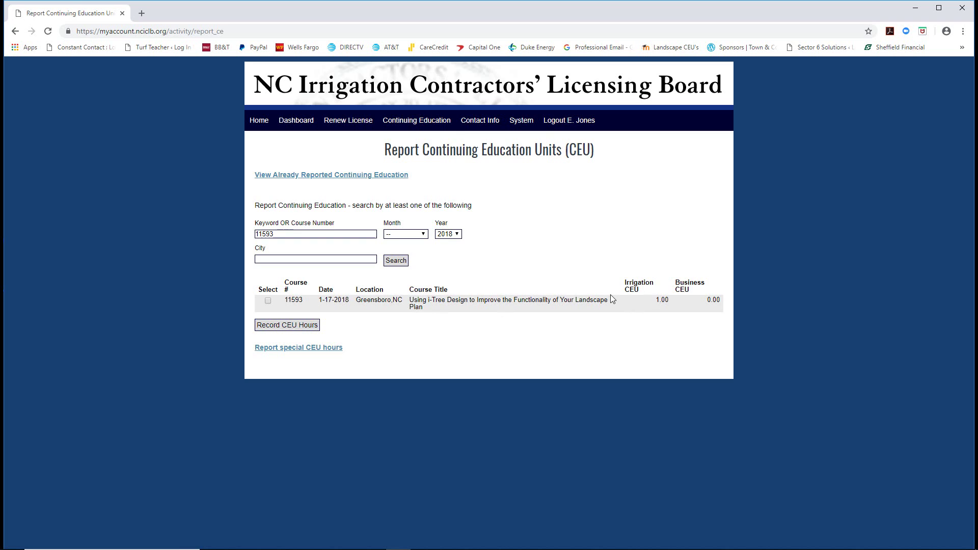
pyautogui.click(268, 300)
pyautogui.click(279, 326)
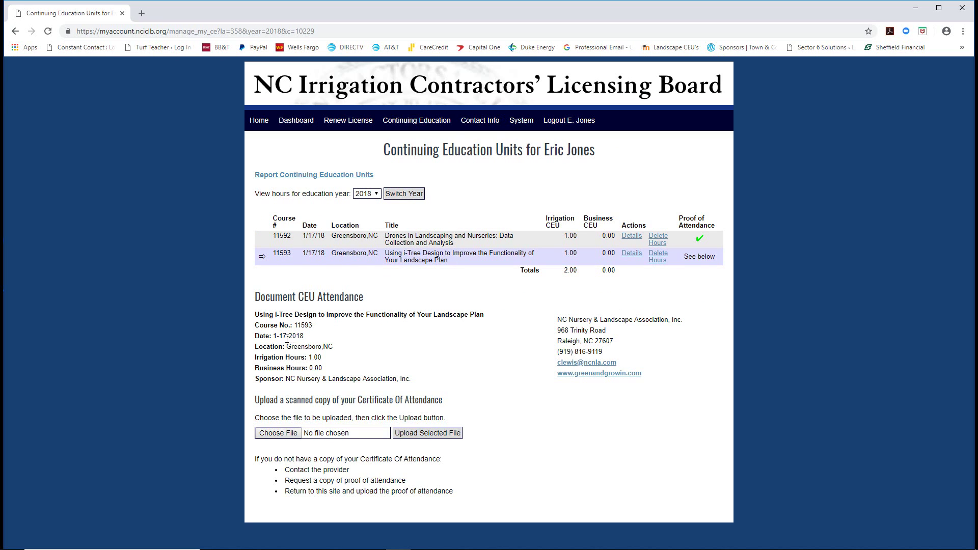
# Upload the 11593 certificate PDF and return to the CEU course list.
pyautogui.click(279, 434)
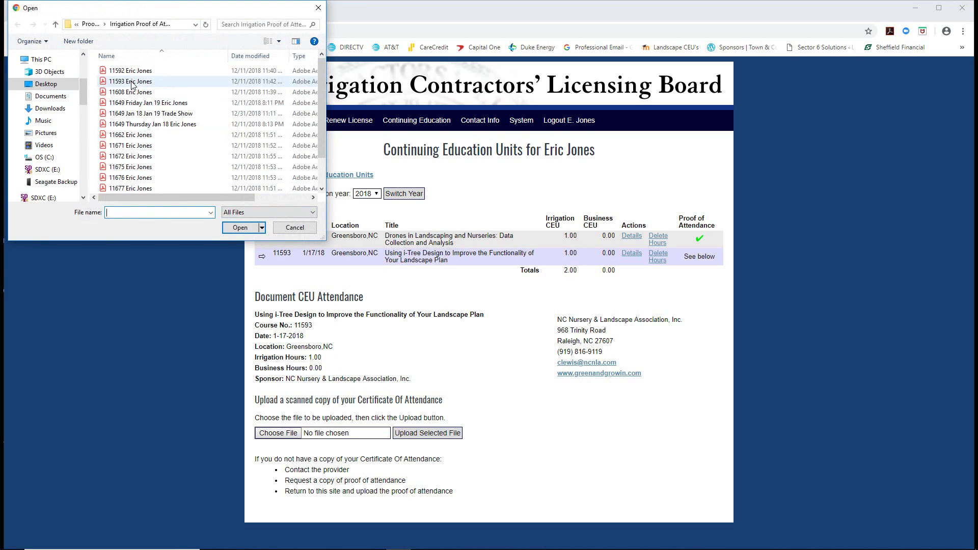
pyautogui.click(132, 83)
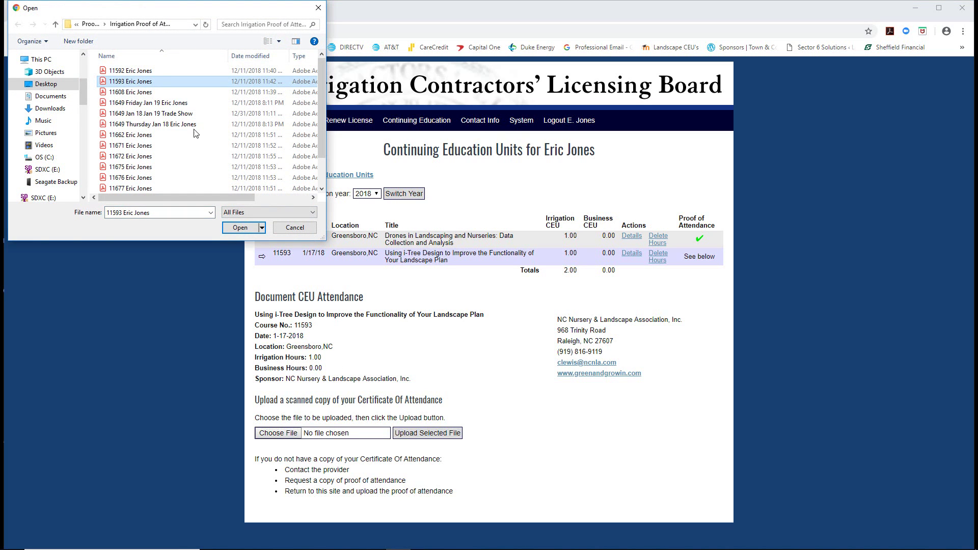
pyautogui.click(235, 228)
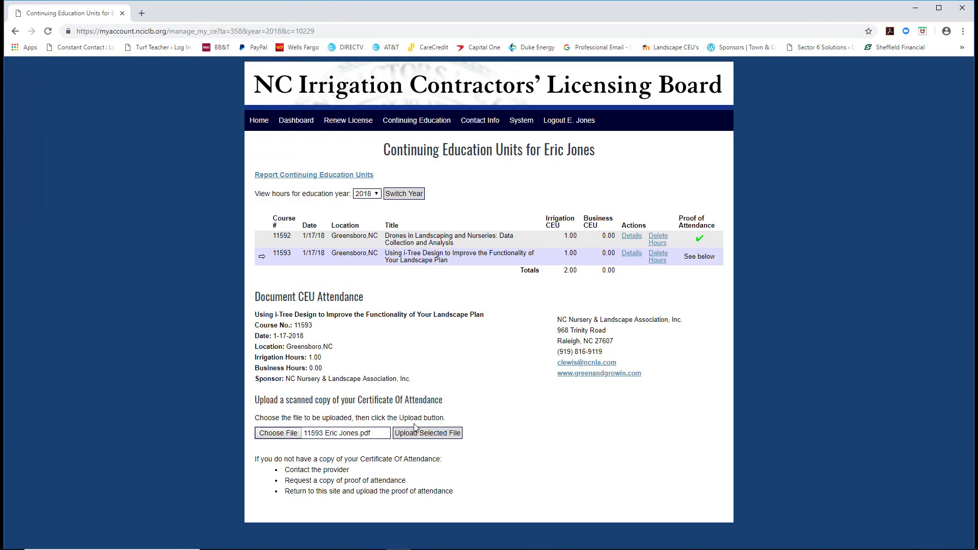
pyautogui.click(413, 428)
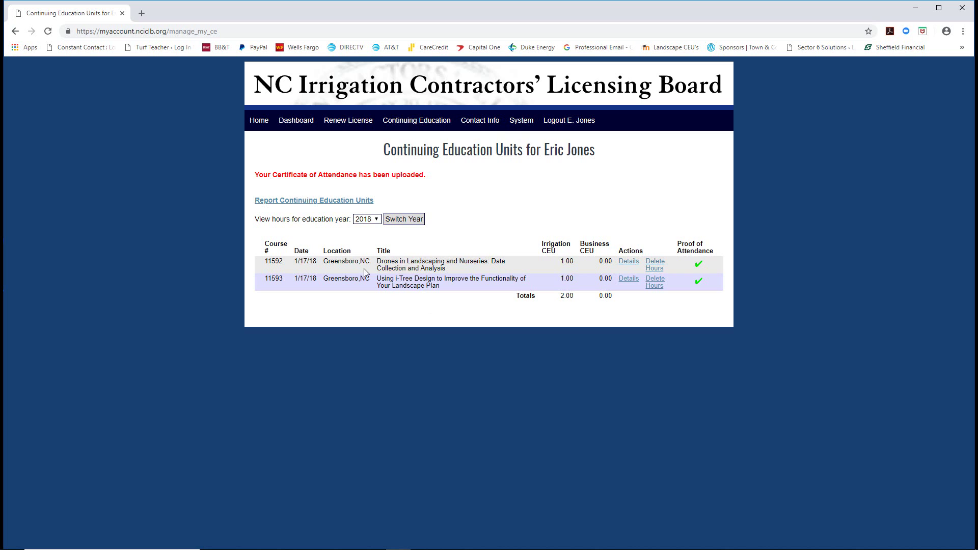
pyautogui.click(281, 201)
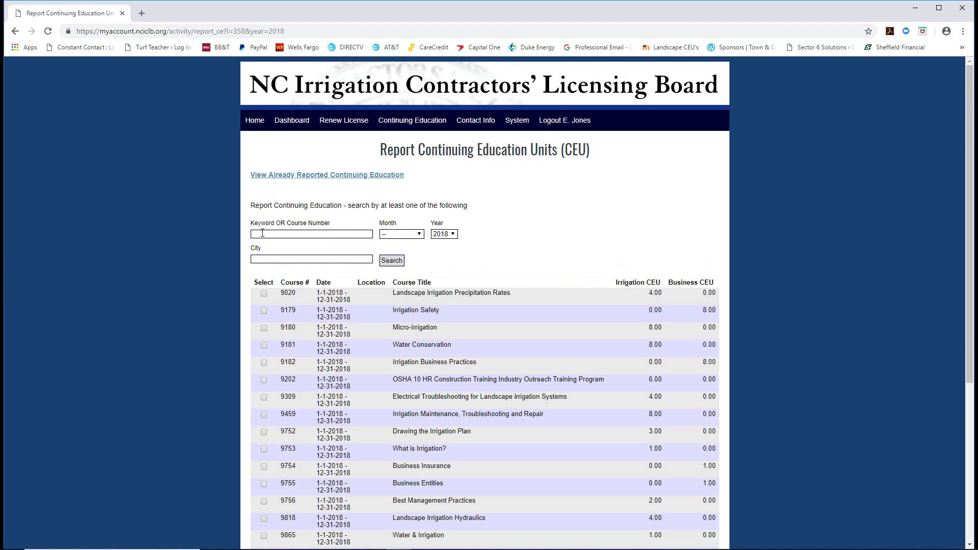
# Search for course 11608, Business Acquisition, and record its 1.00 business CEU.
pyautogui.moveTo(190, 539)
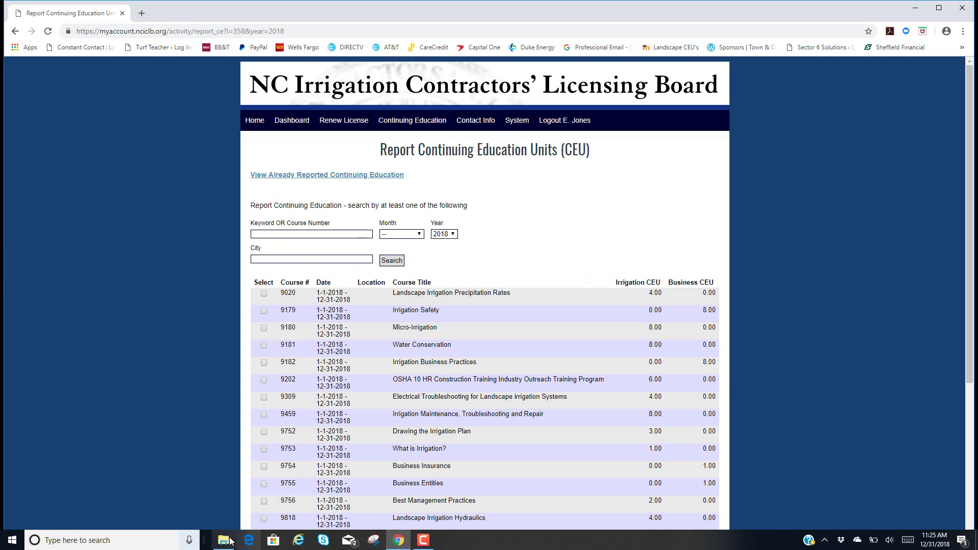
pyautogui.click(228, 540)
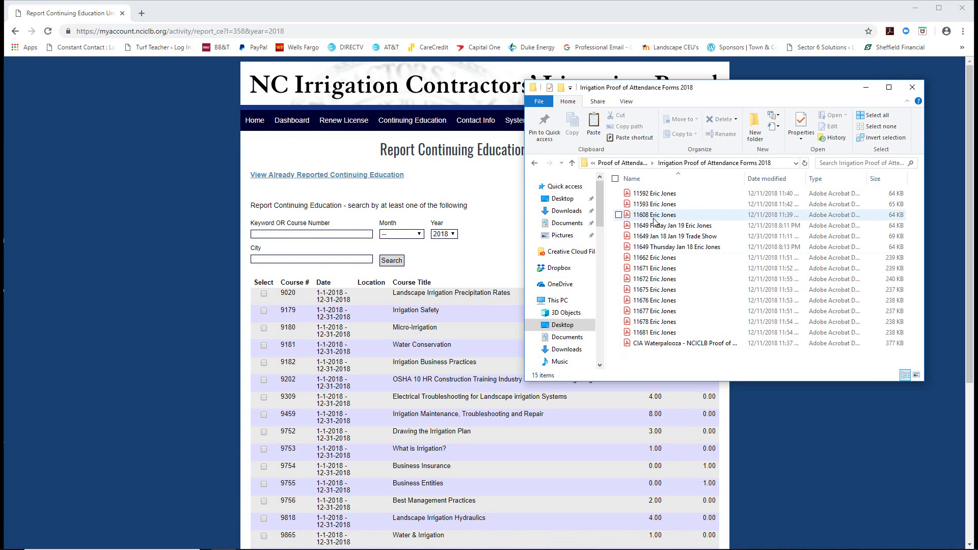
pyautogui.click(267, 233)
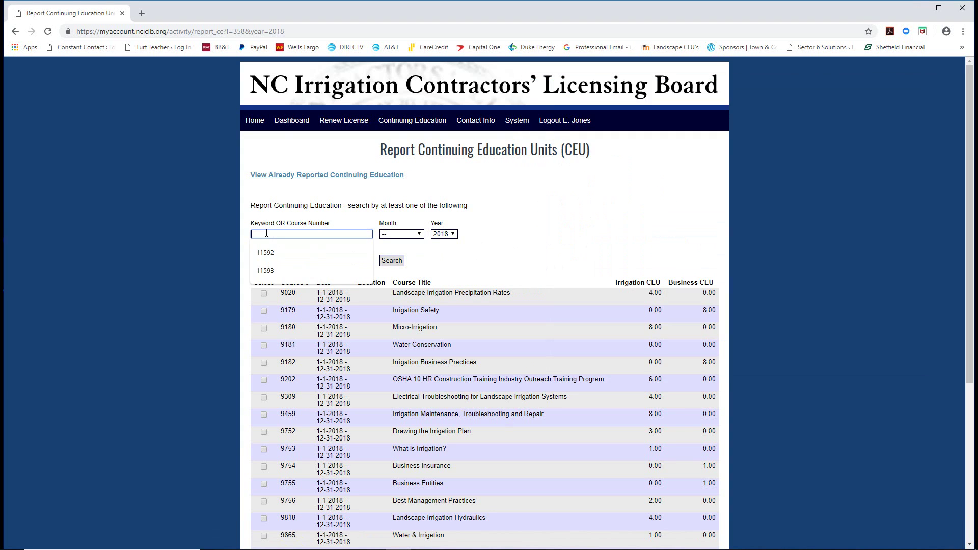
pyautogui.write('11603')
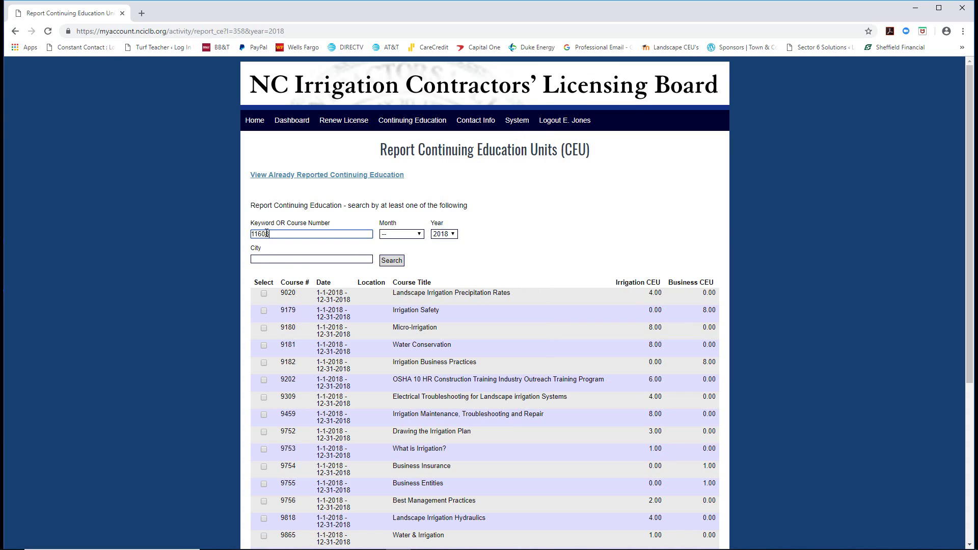
pyautogui.click(391, 261)
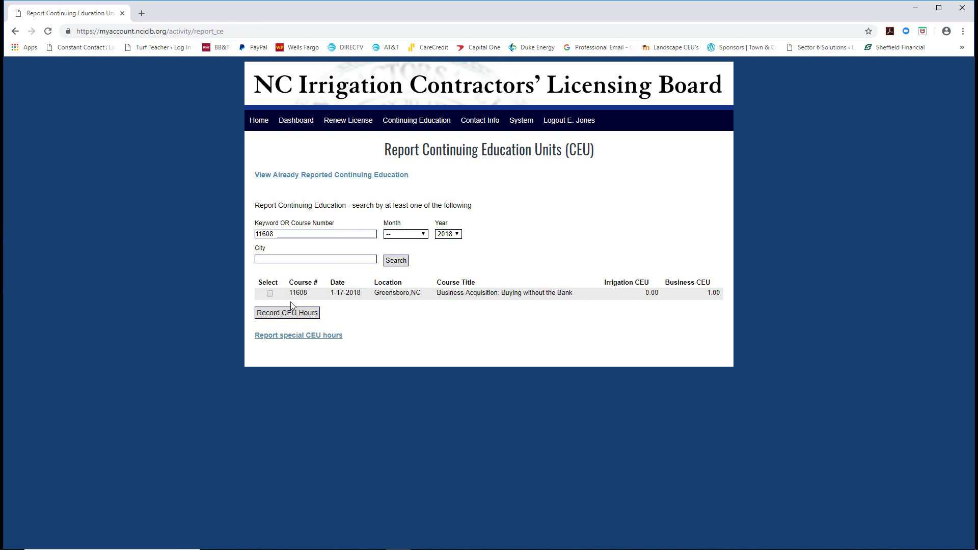
pyautogui.click(270, 293)
pyautogui.click(276, 316)
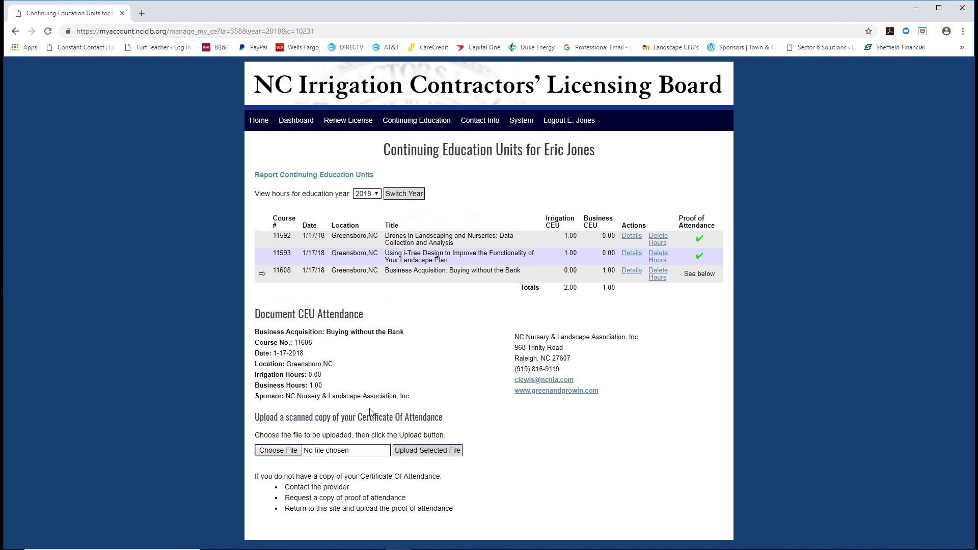
# Upload the 11608 certificate PDF and reopen the Report CEU list.
pyautogui.click(278, 450)
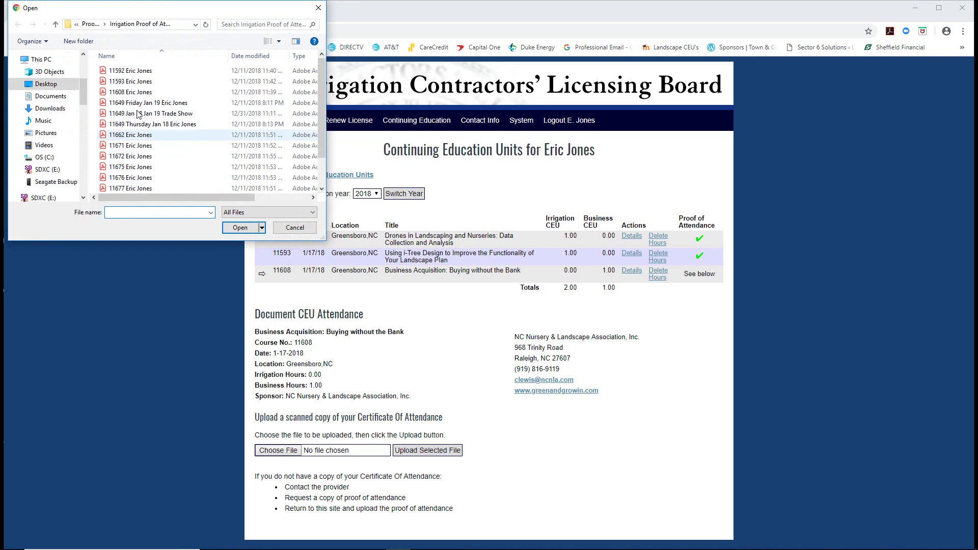
pyautogui.click(132, 92)
pyautogui.click(244, 233)
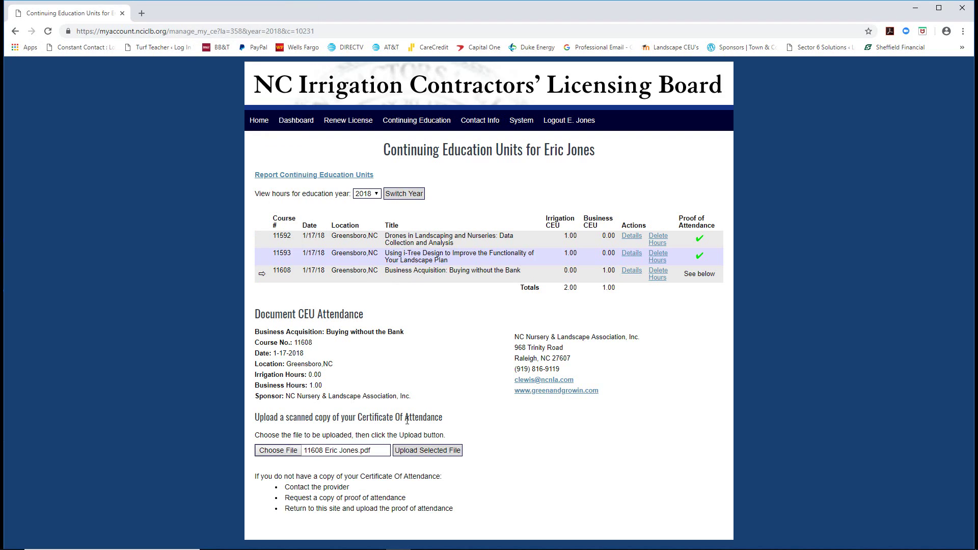
pyautogui.click(415, 452)
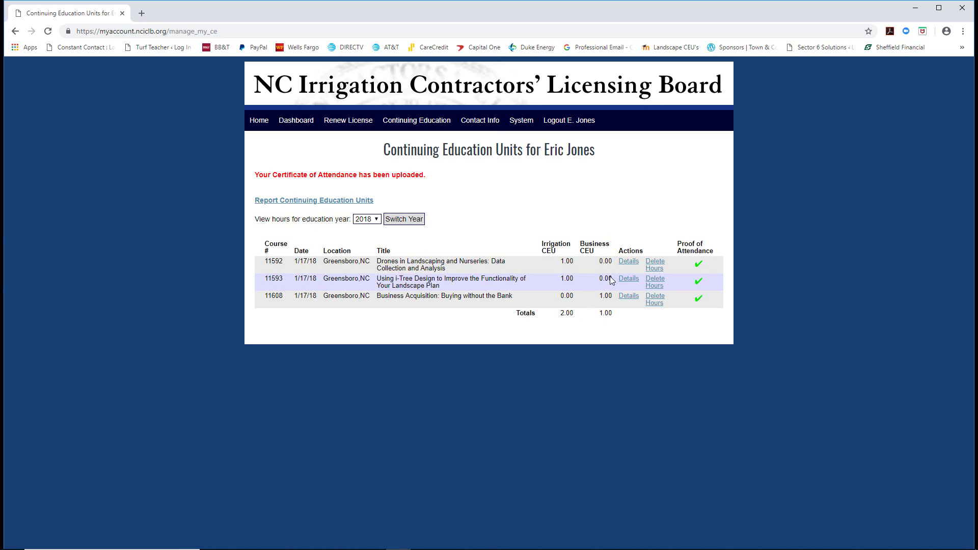
pyautogui.click(290, 202)
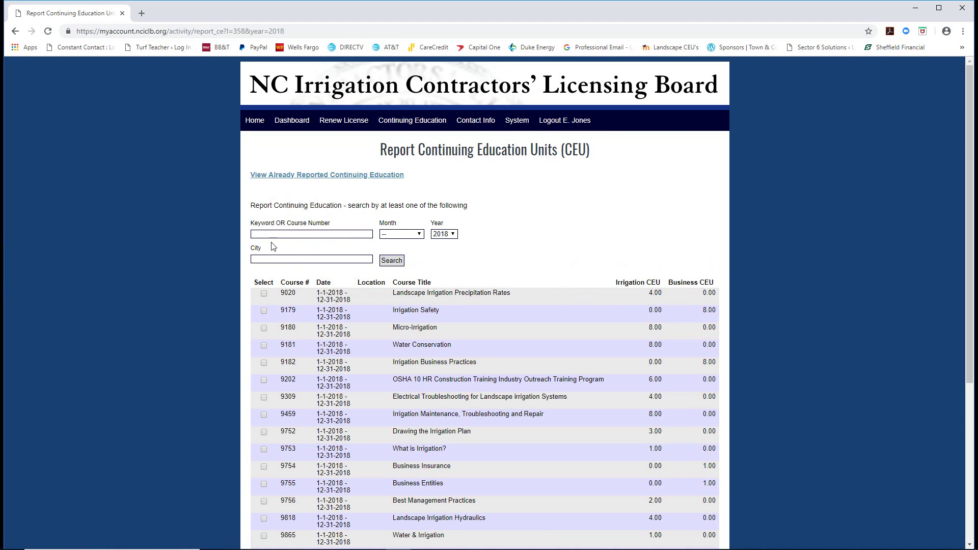
# Look up course number 11649 and record the 2018 Green & Growin Marketplace course for 2.00 irrigation CEU.
pyautogui.click(265, 233)
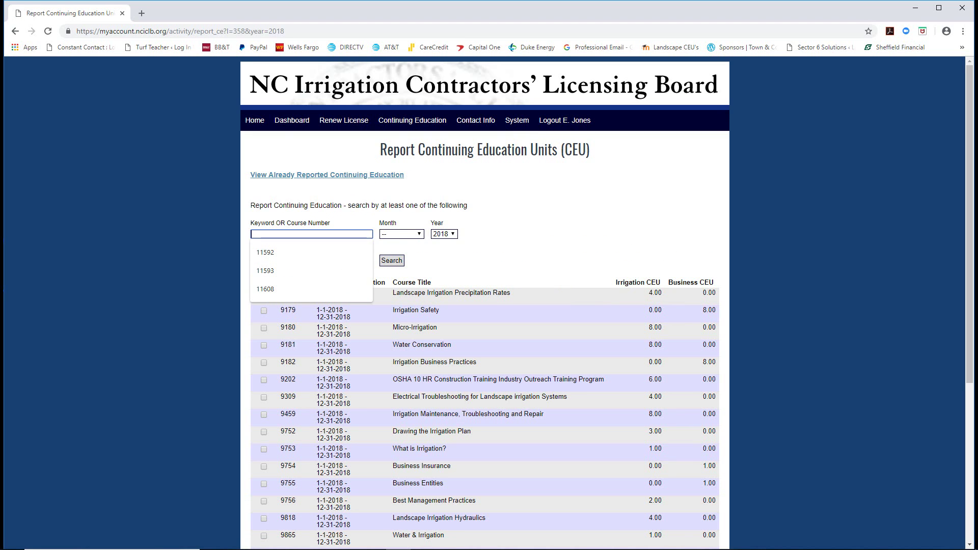
pyautogui.click(223, 542)
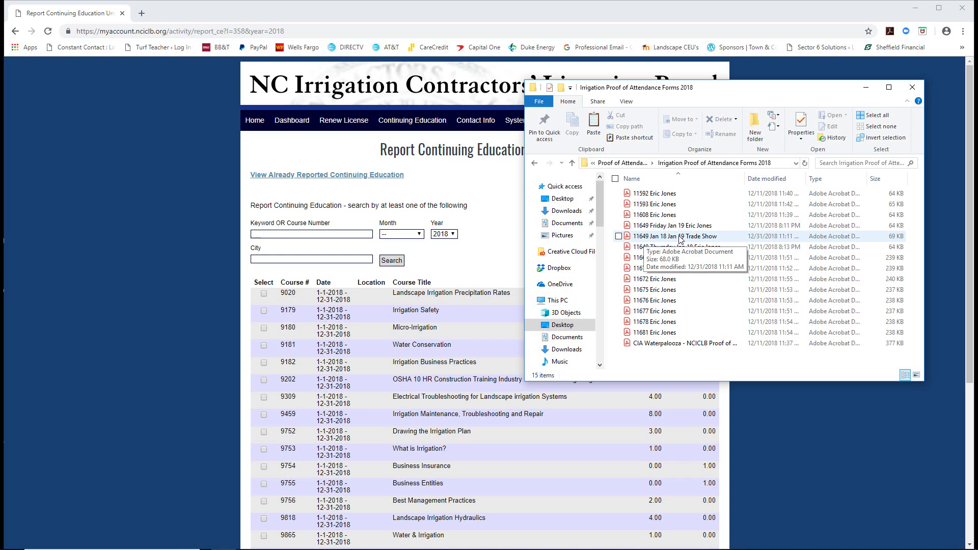
pyautogui.click(306, 234)
pyautogui.write('11649')
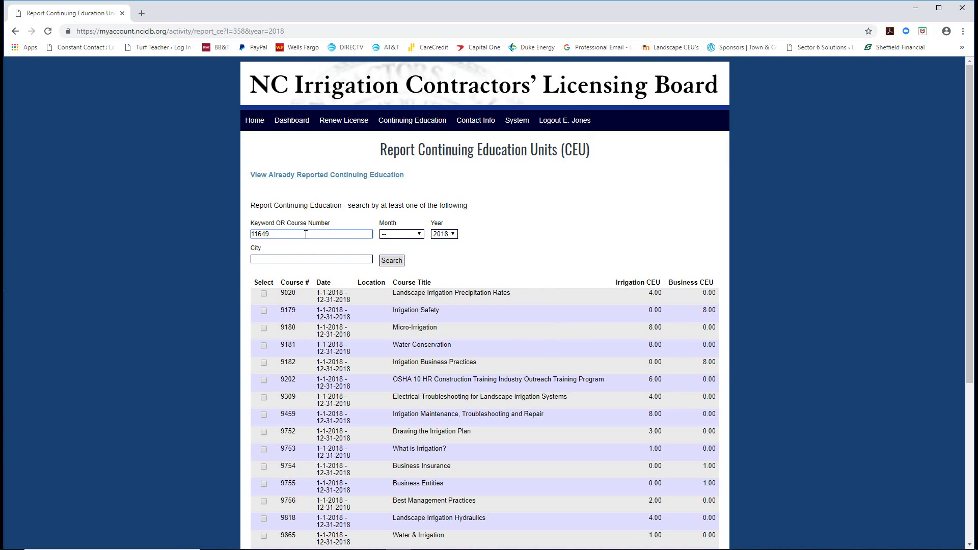
pyautogui.click(391, 262)
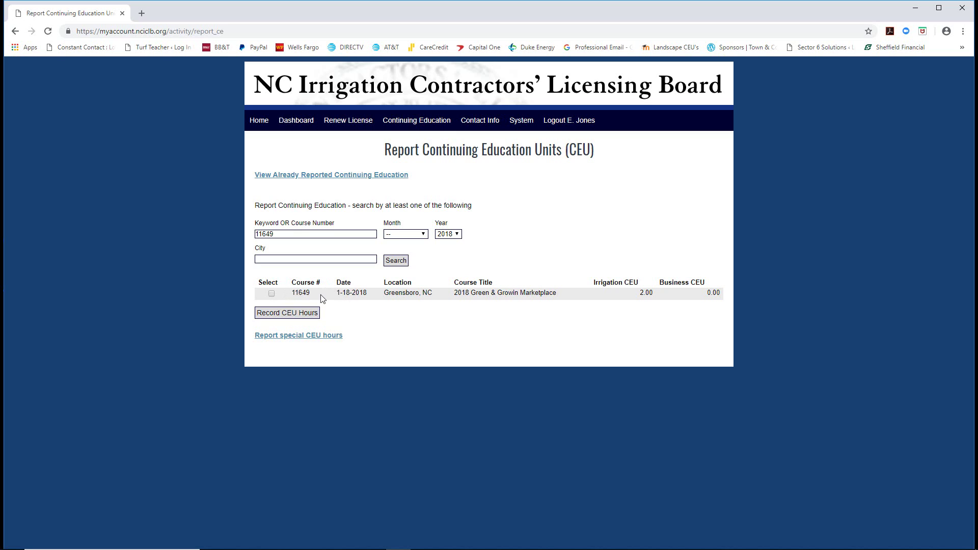
pyautogui.click(271, 294)
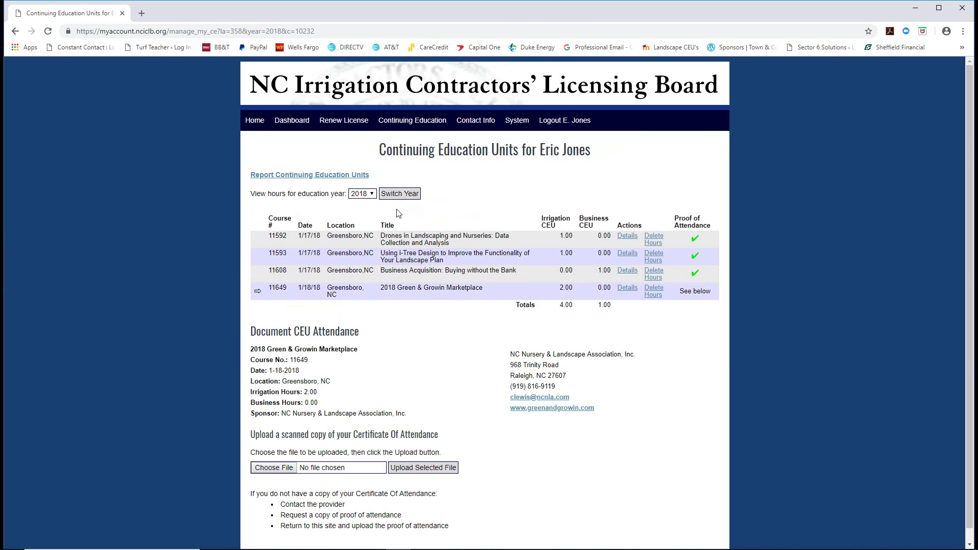
# Attach and upload the 11649 Trade Show certificate PDF as proof of attendance.
pyautogui.click(267, 469)
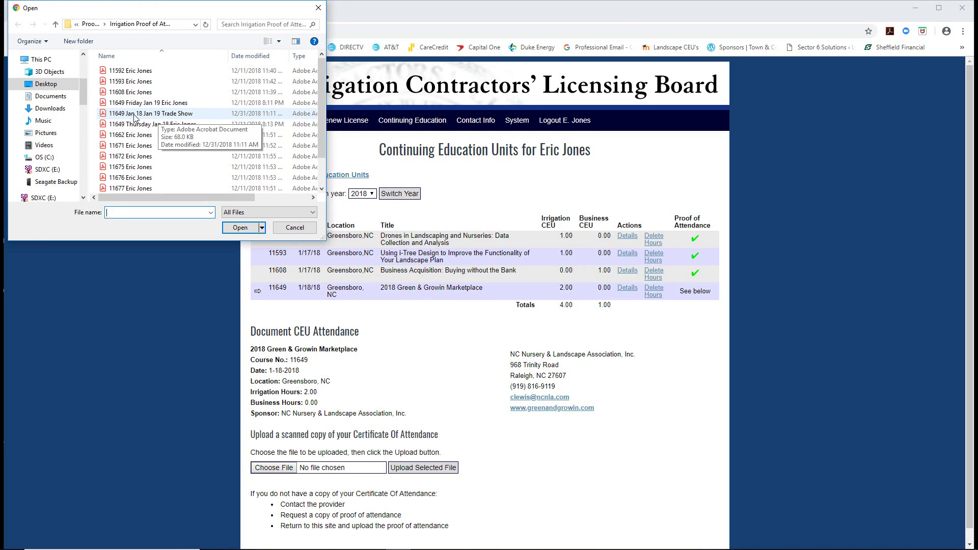
pyautogui.click(169, 115)
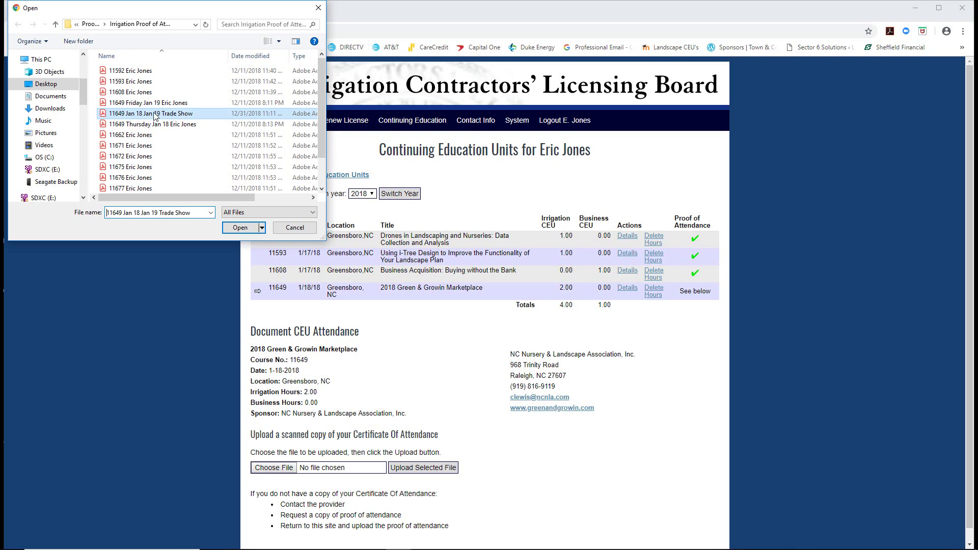
pyautogui.click(237, 228)
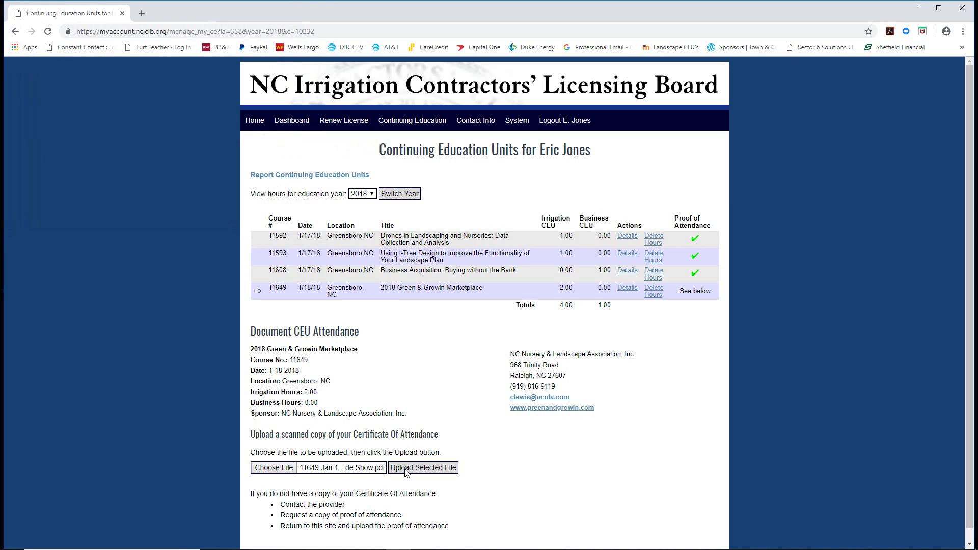
pyautogui.click(423, 468)
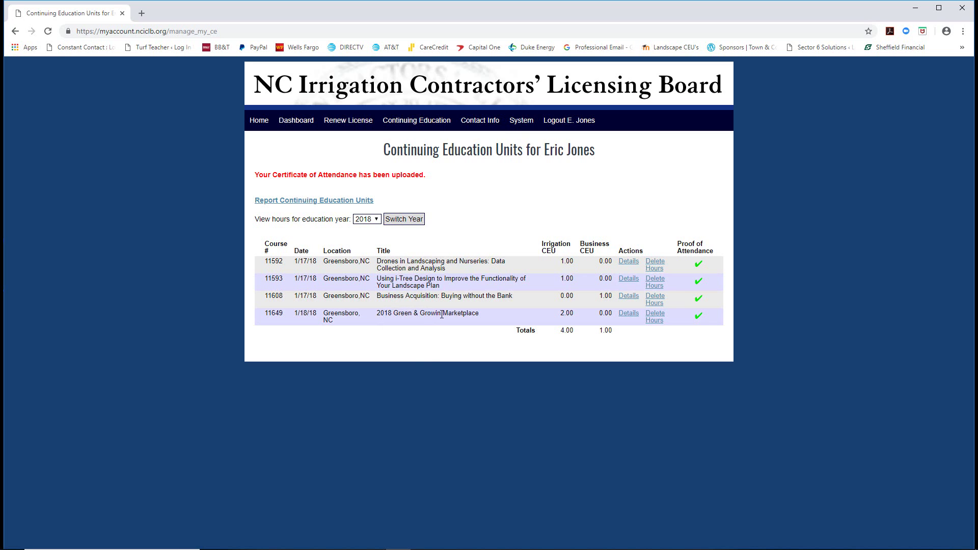
pyautogui.click(302, 201)
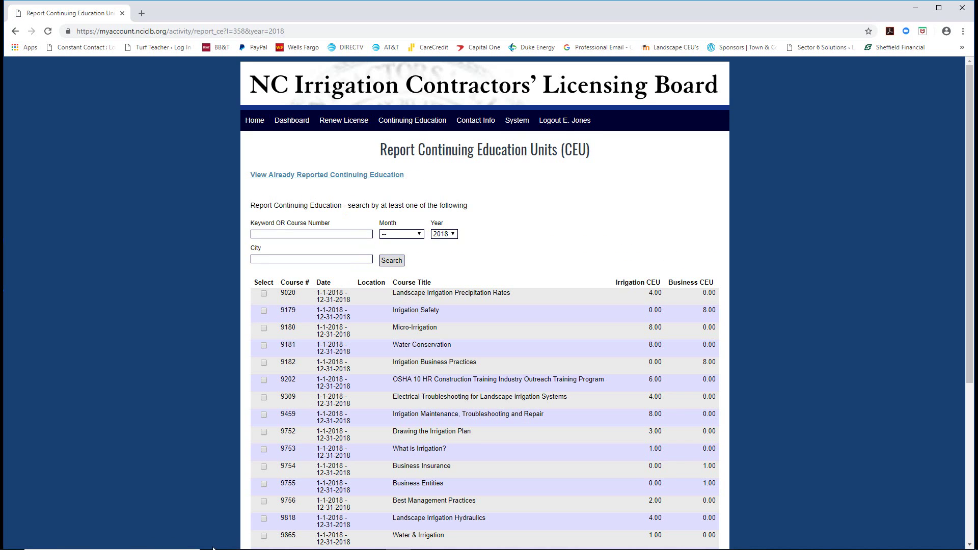
# Search for course 11662, Efficiency, Distribution Uniformity and Nozzles, and record its hours.
pyautogui.click(223, 546)
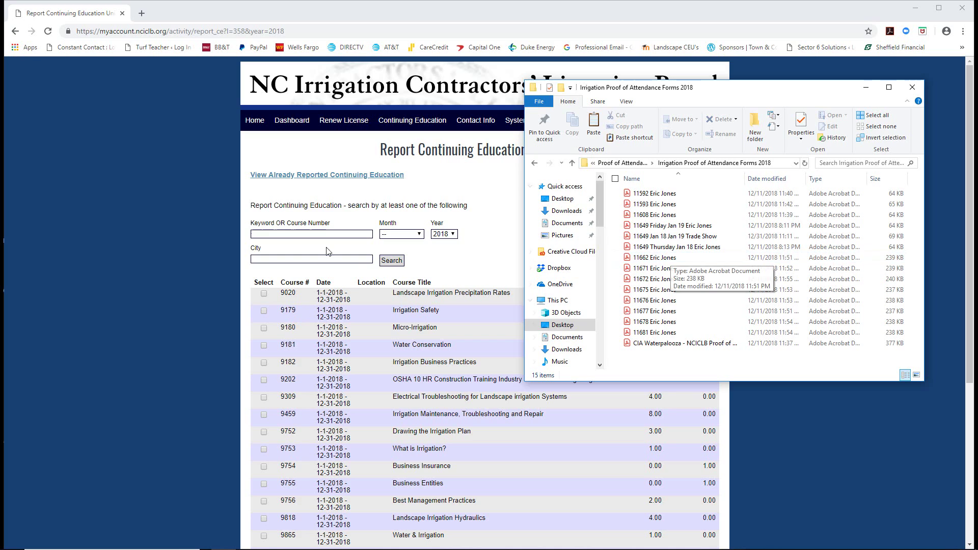
pyautogui.click(270, 235)
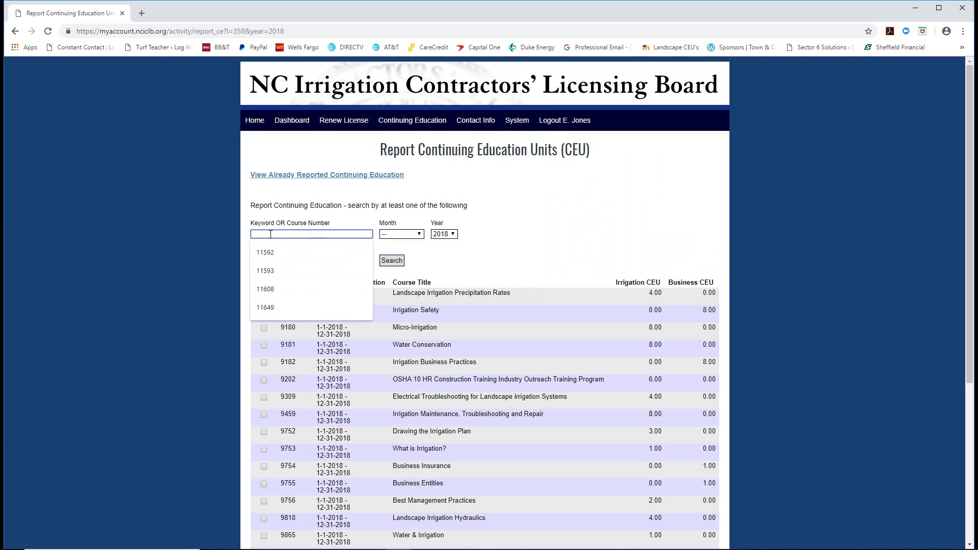
pyautogui.write('11662')
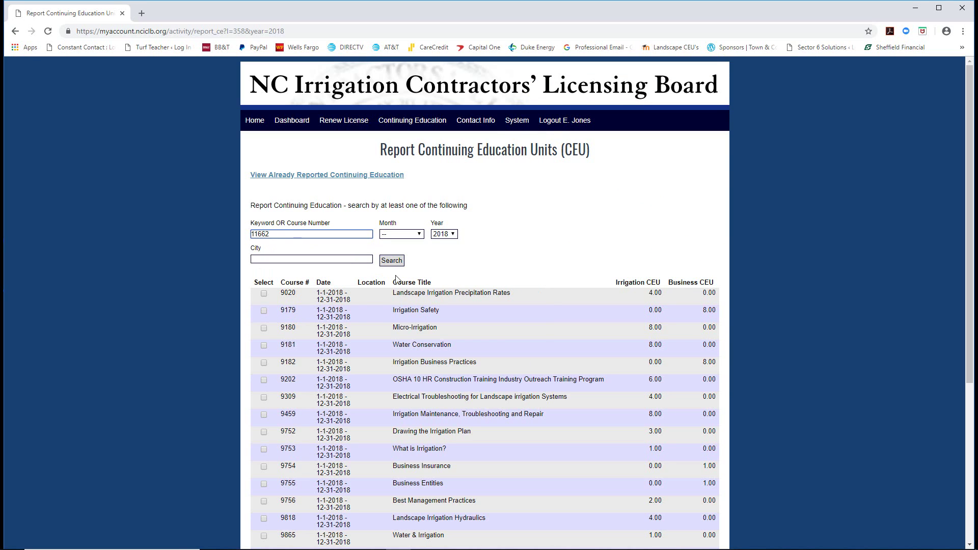
pyautogui.click(397, 264)
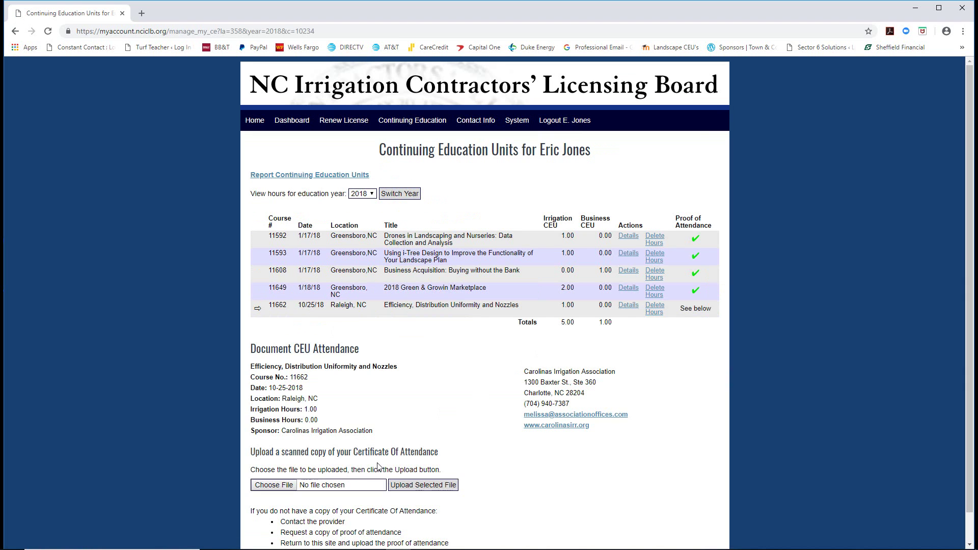
# Upload the 11662 certificate of attendance PDF for that course.
pyautogui.click(282, 486)
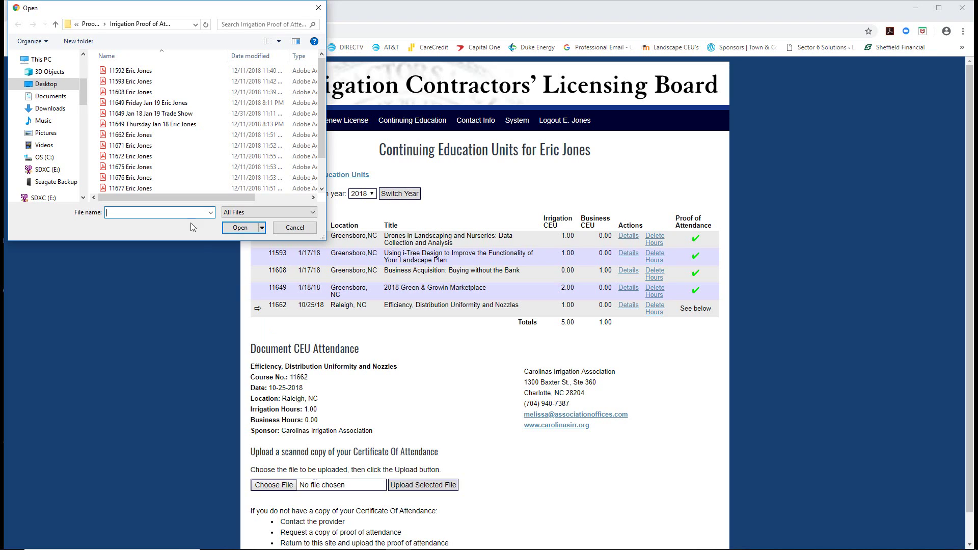
pyautogui.click(128, 137)
pyautogui.click(239, 228)
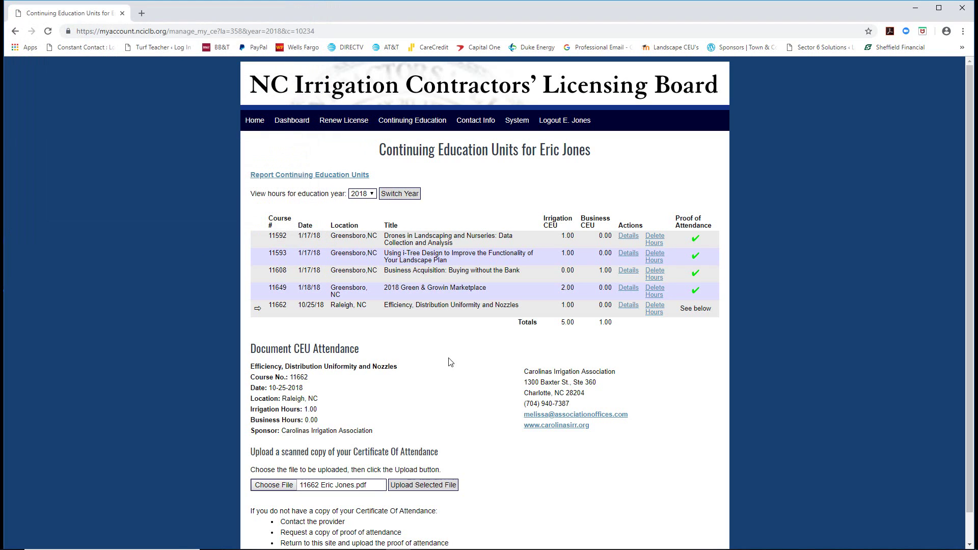
pyautogui.click(425, 485)
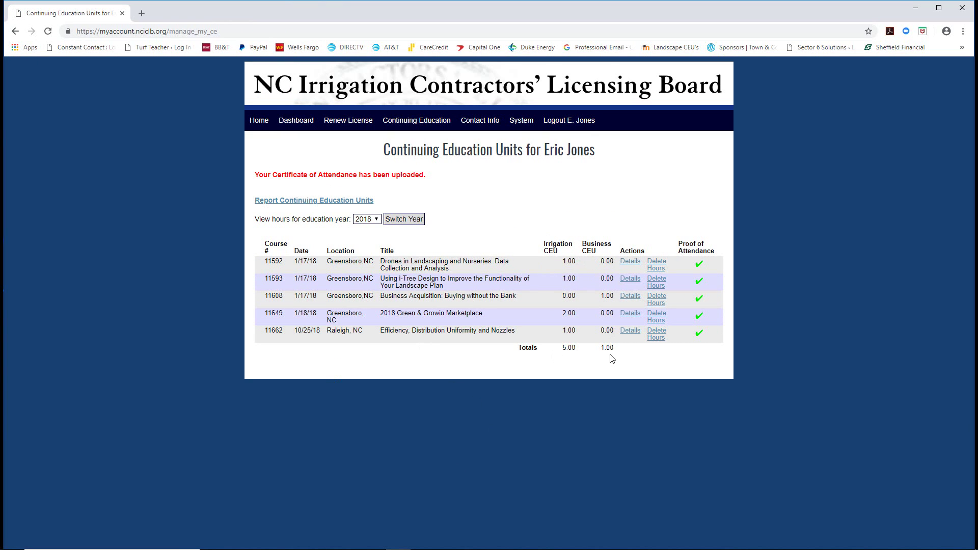
pyautogui.click(314, 200)
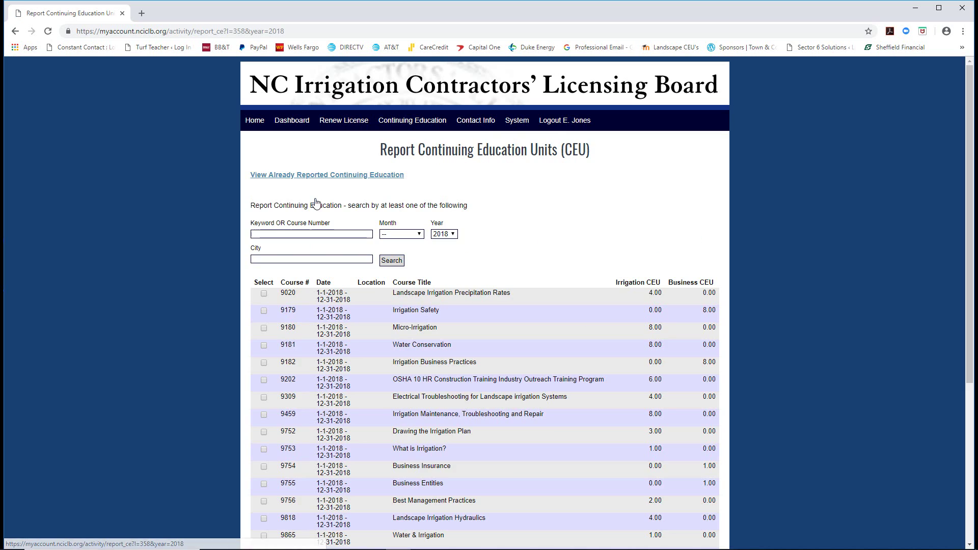
# Search for course 11671, Licensing: Procedures, Policies and Promotion, and record its hours.
pyautogui.click(310, 234)
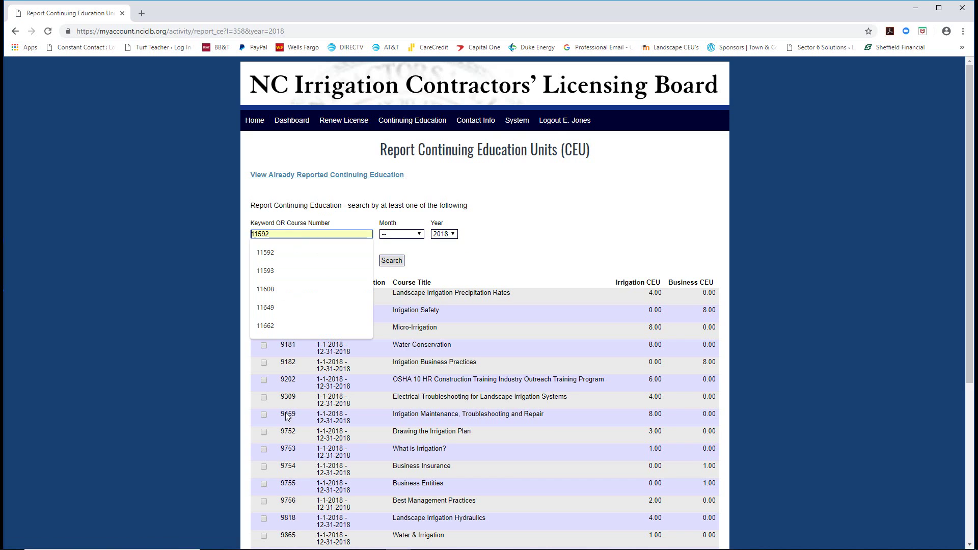
pyautogui.click(226, 543)
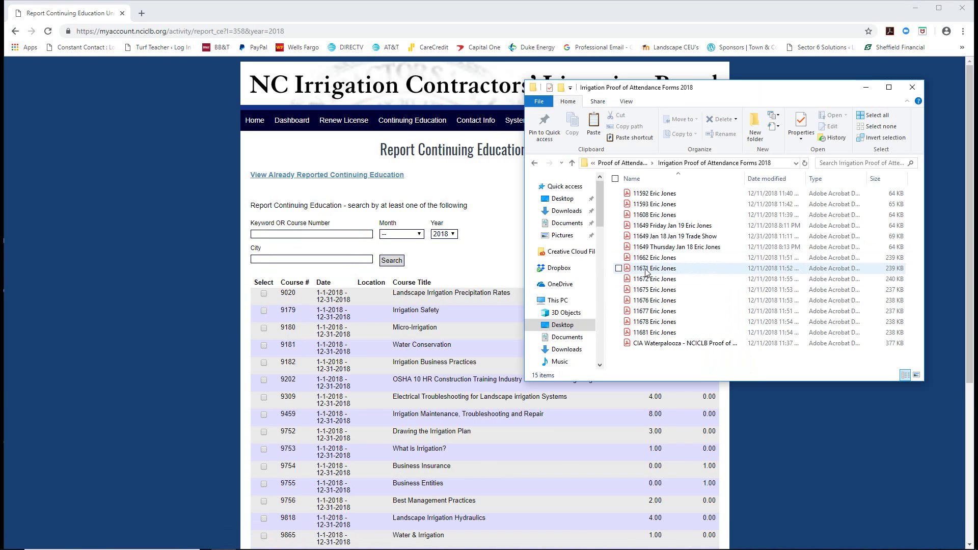
pyautogui.click(279, 235)
pyautogui.write('67')
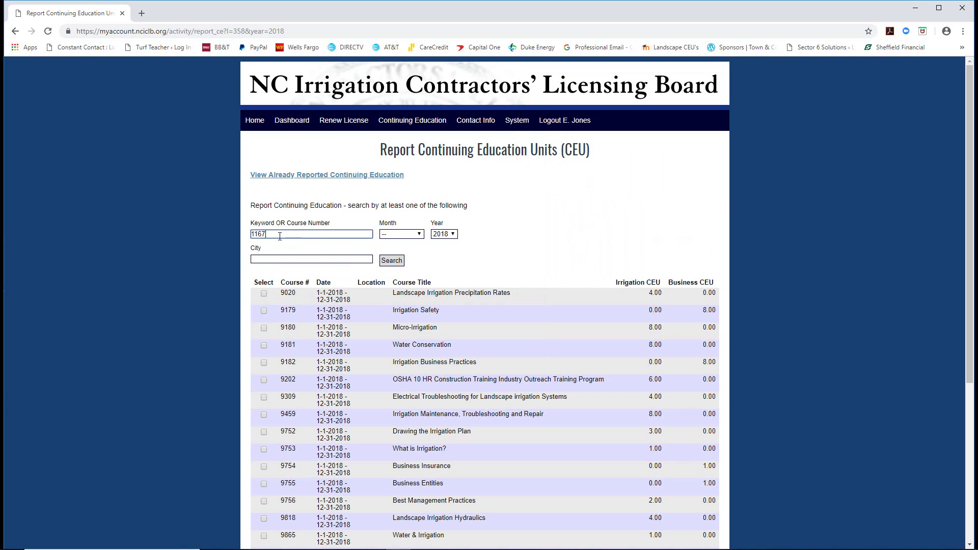
pyautogui.write('1')
pyautogui.click(393, 262)
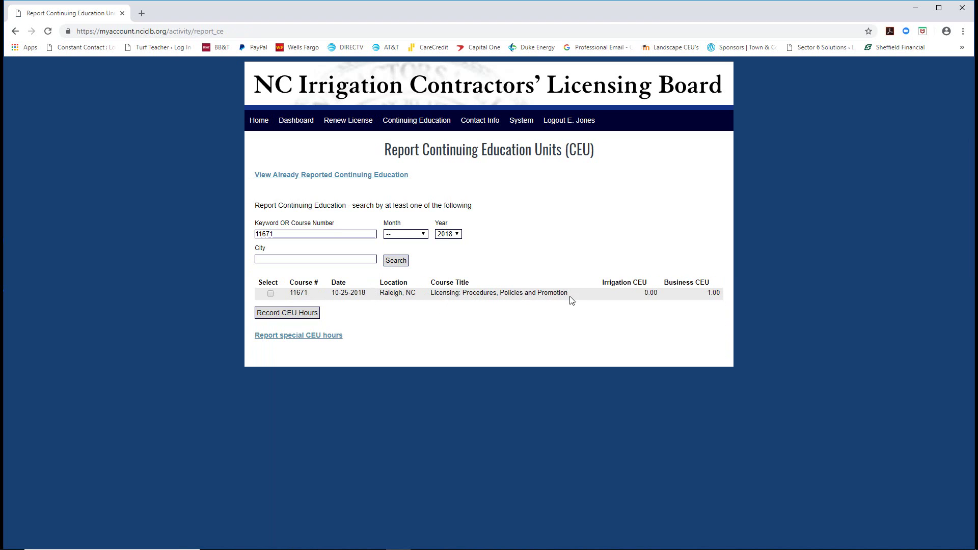
pyautogui.click(271, 293)
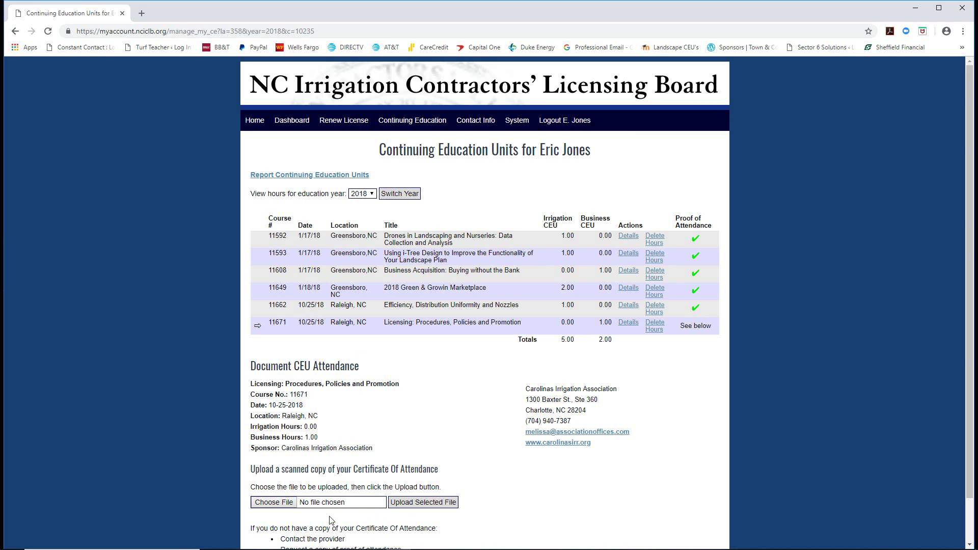
# Upload the 11671 certificate of attendance PDF.
pyautogui.click(270, 503)
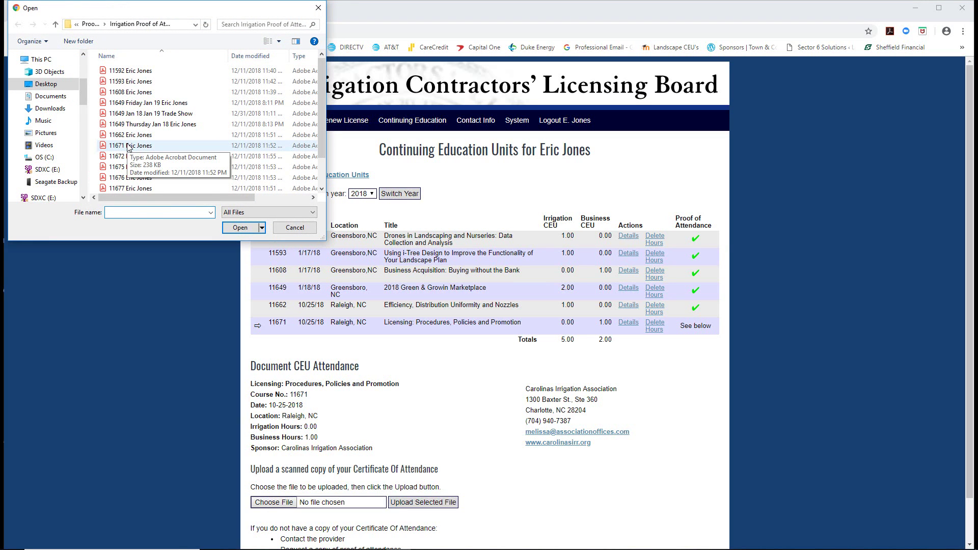
pyautogui.click(128, 147)
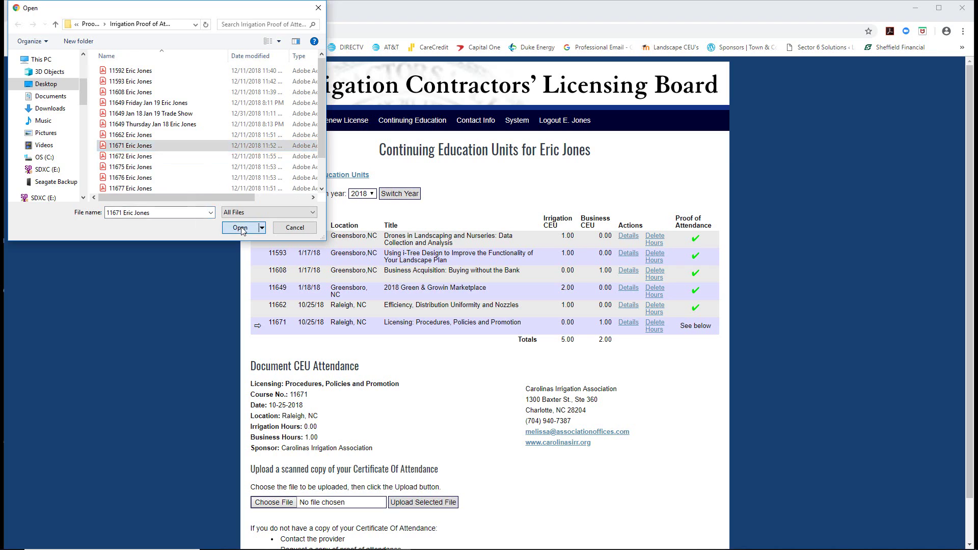
pyautogui.click(240, 227)
pyautogui.click(437, 502)
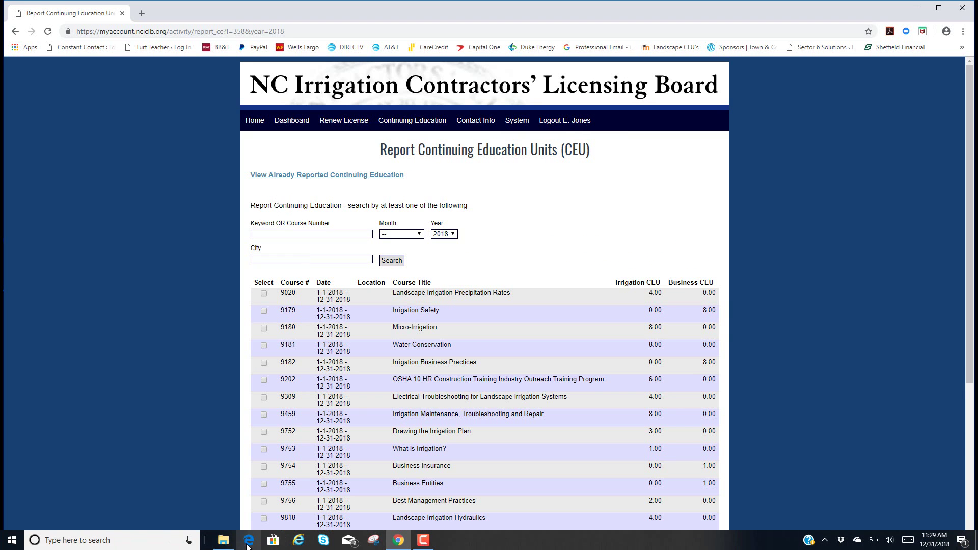
# Search for course 11672, Selling Irrigation Efficiency with ROI, and record its hours.
pyautogui.click(223, 540)
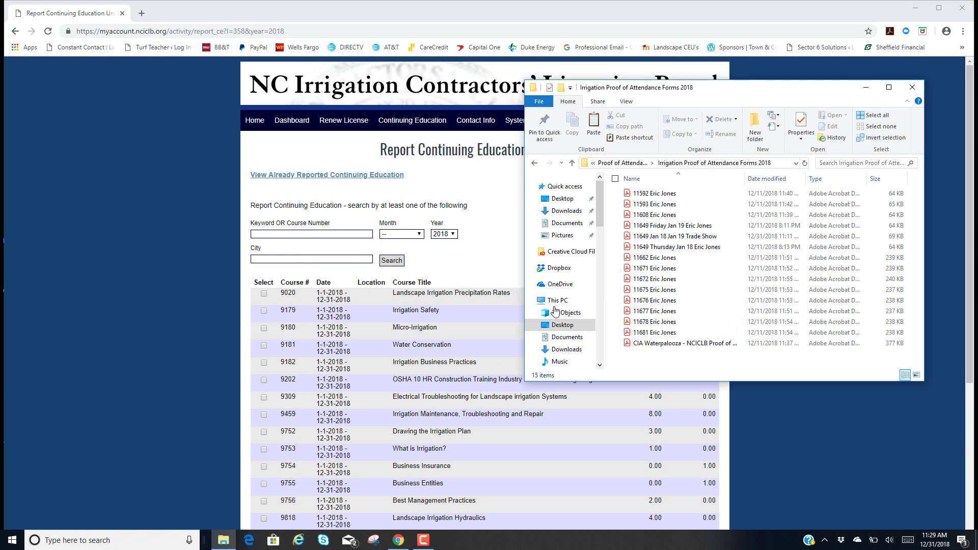
pyautogui.click(657, 280)
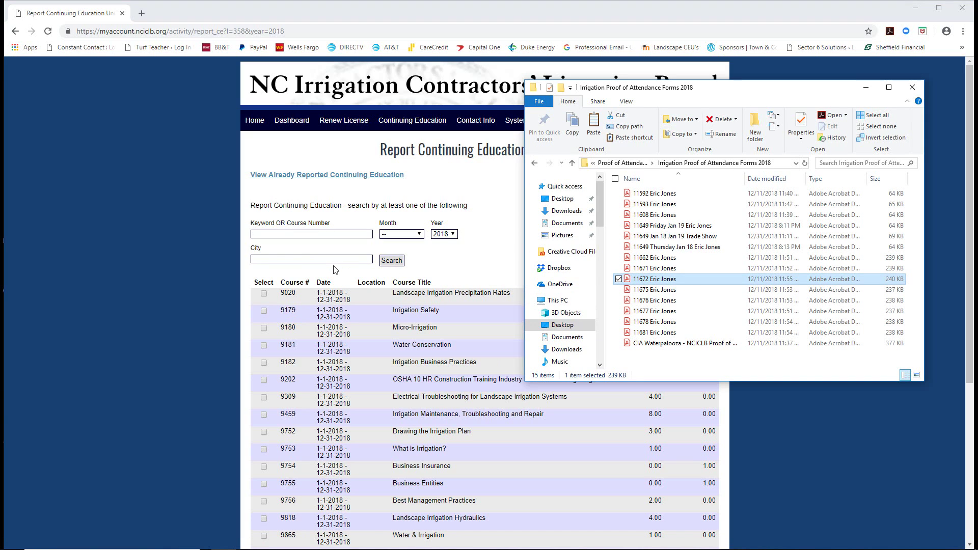
pyautogui.click(266, 233)
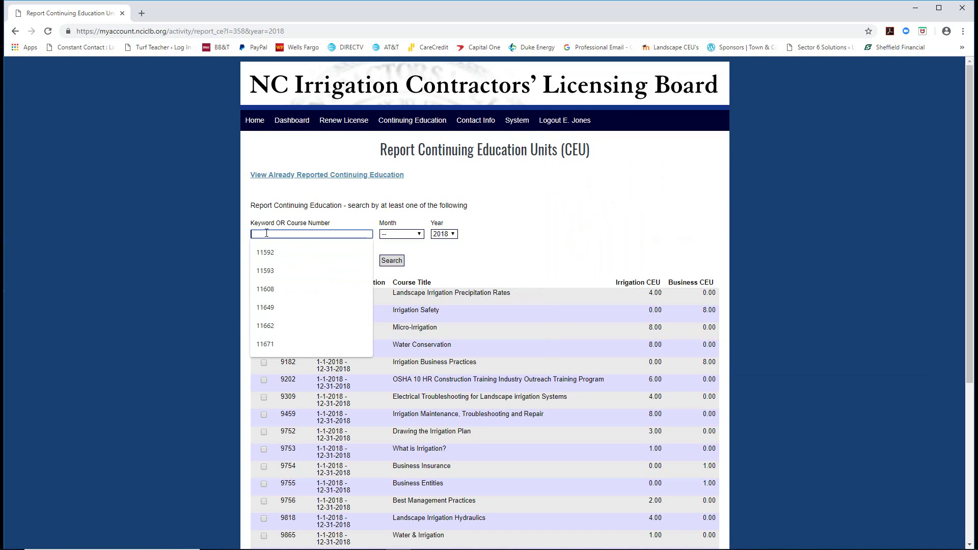
pyautogui.write('11672')
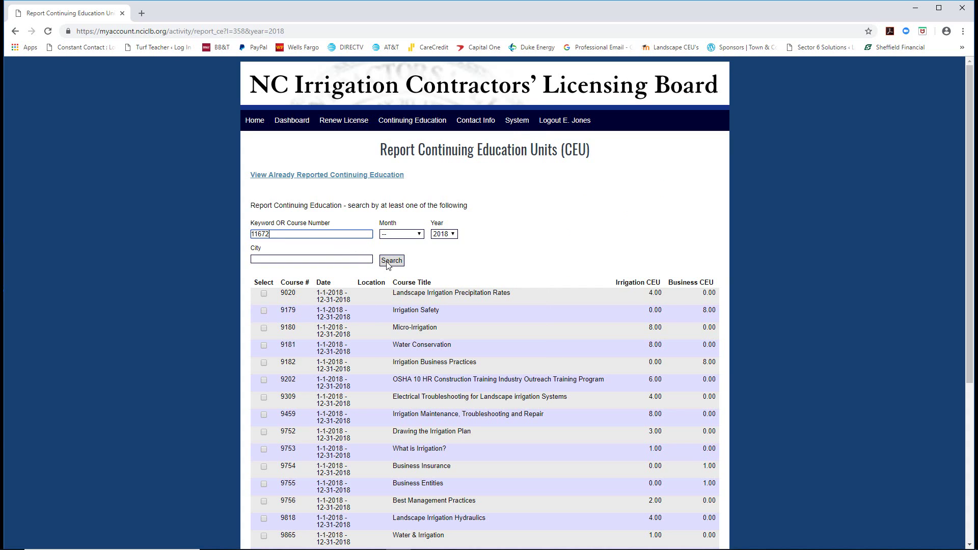
pyautogui.click(388, 262)
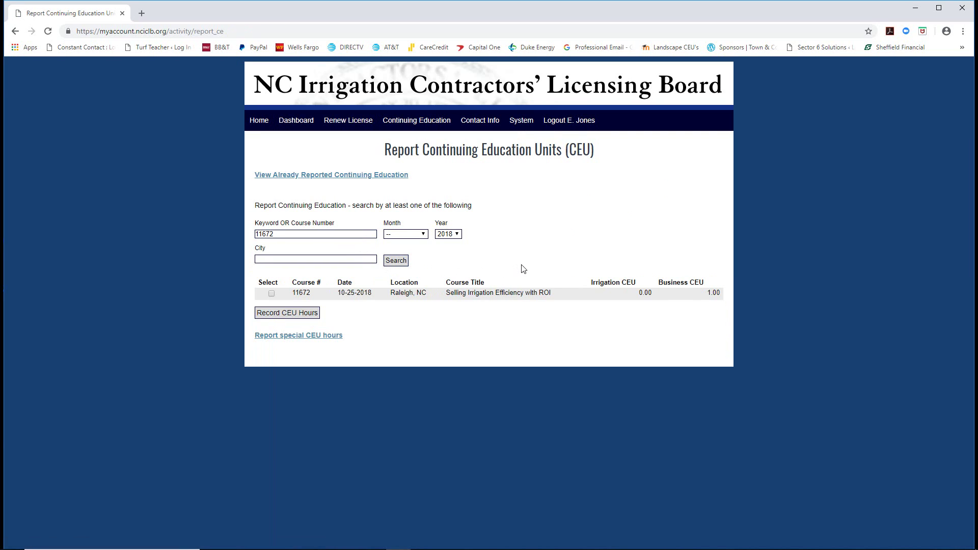
pyautogui.click(280, 313)
# Upload the 11672 certificate of attendance PDF.
pyautogui.scroll(-1, 379, 434)
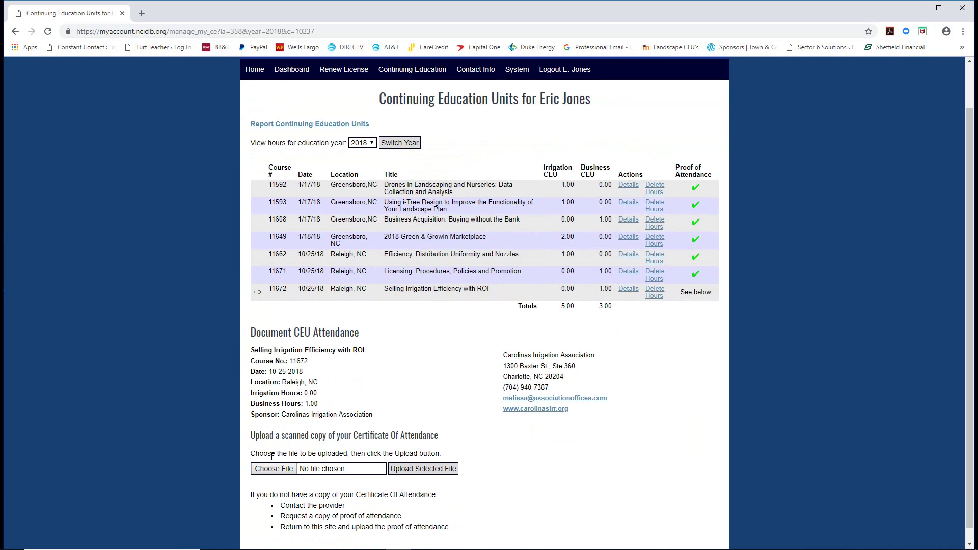
pyautogui.click(272, 468)
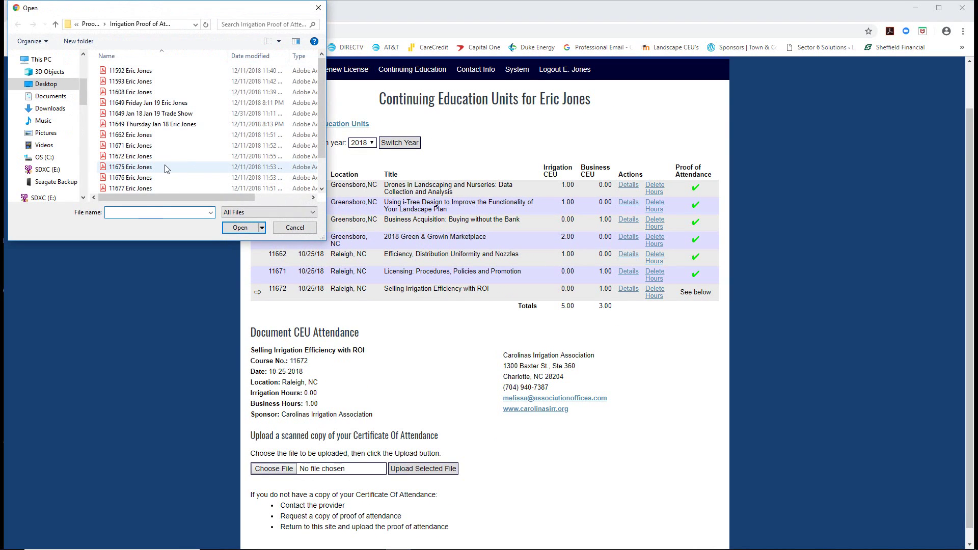
pyautogui.click(165, 157)
pyautogui.click(240, 228)
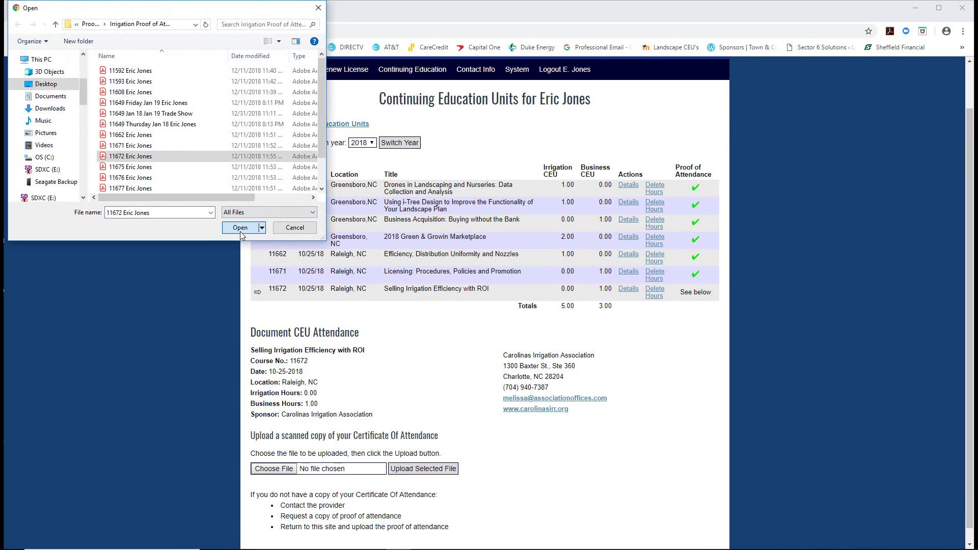
pyautogui.click(423, 468)
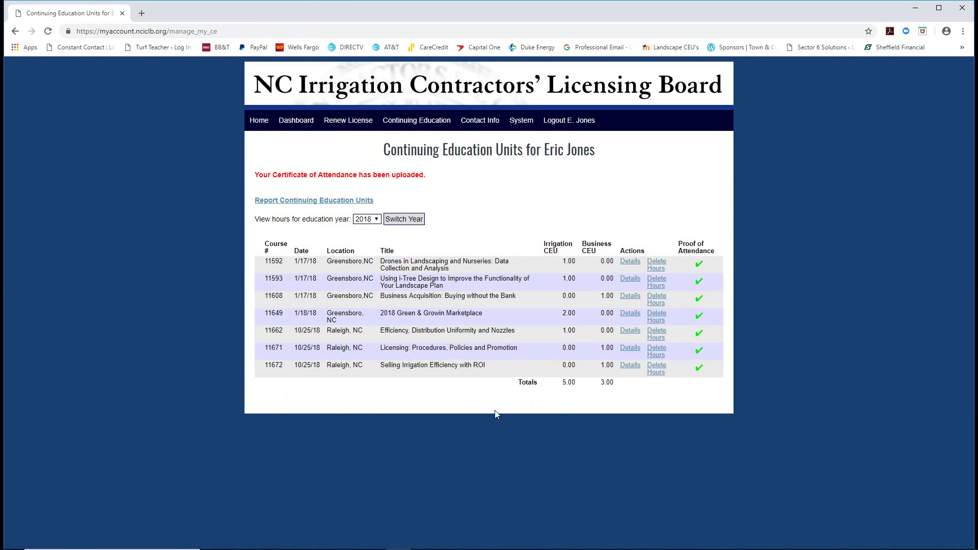
pyautogui.click(304, 202)
# Search for course 11675, the Carolinas Irrigation Association business meeting, and record its 0.50 business CEU.
pyautogui.click(302, 233)
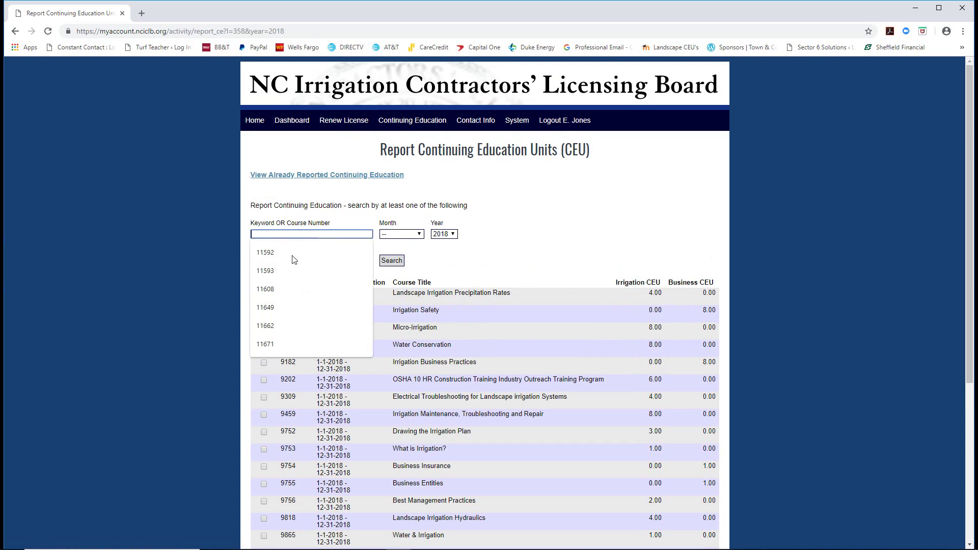
pyautogui.click(224, 540)
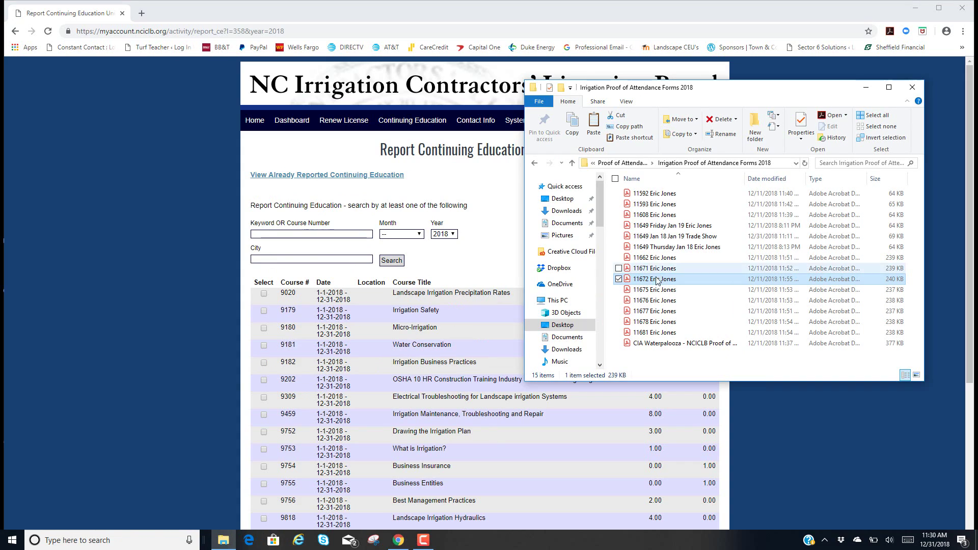
pyautogui.click(652, 291)
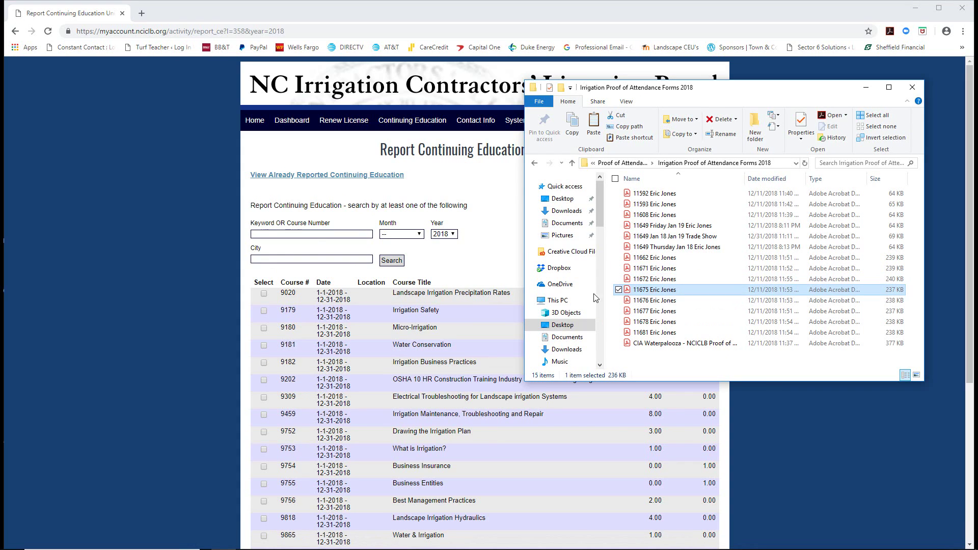
pyautogui.click(293, 232)
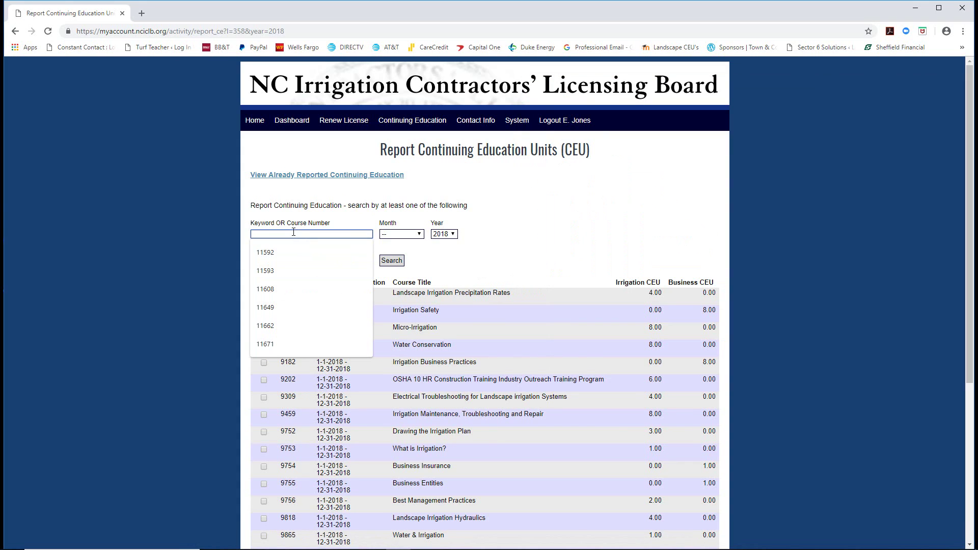
pyautogui.write('11675')
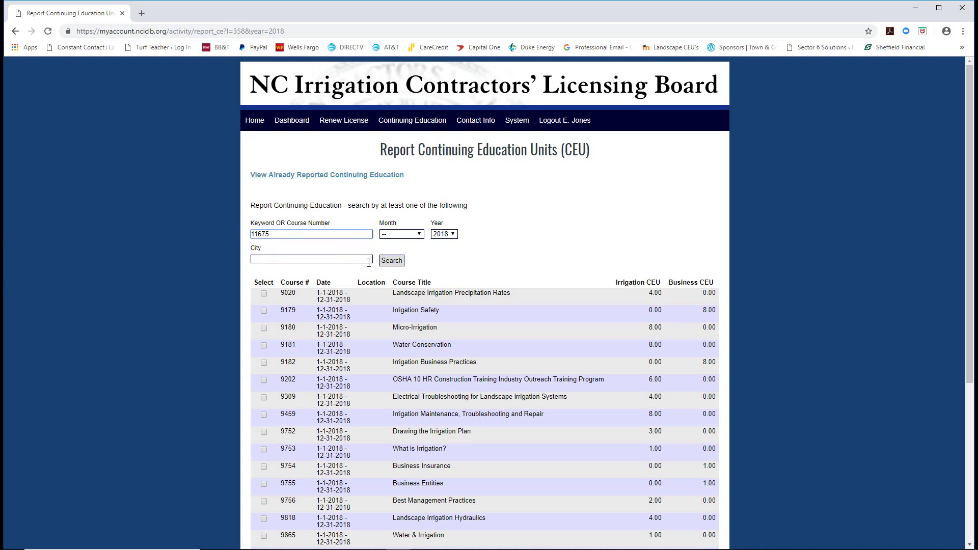
pyautogui.click(402, 264)
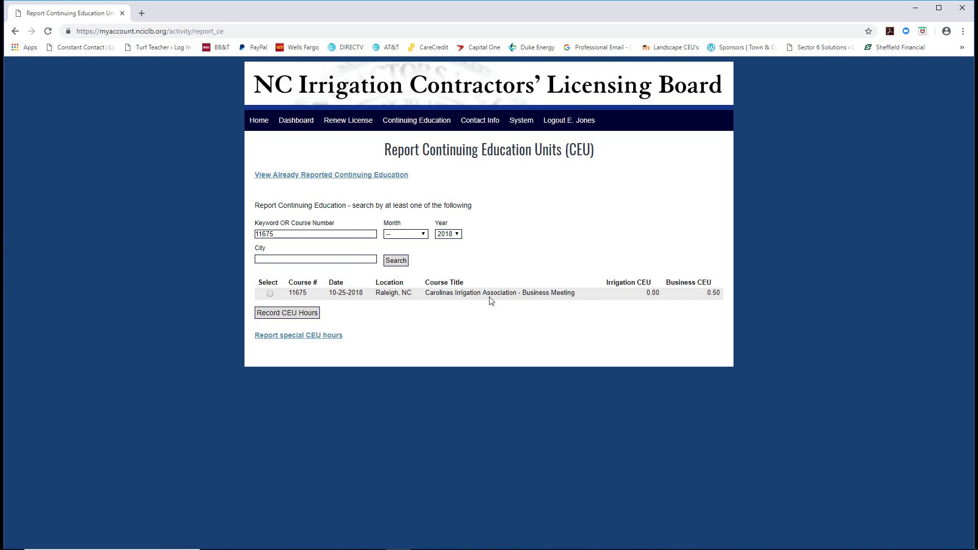
pyautogui.click(270, 294)
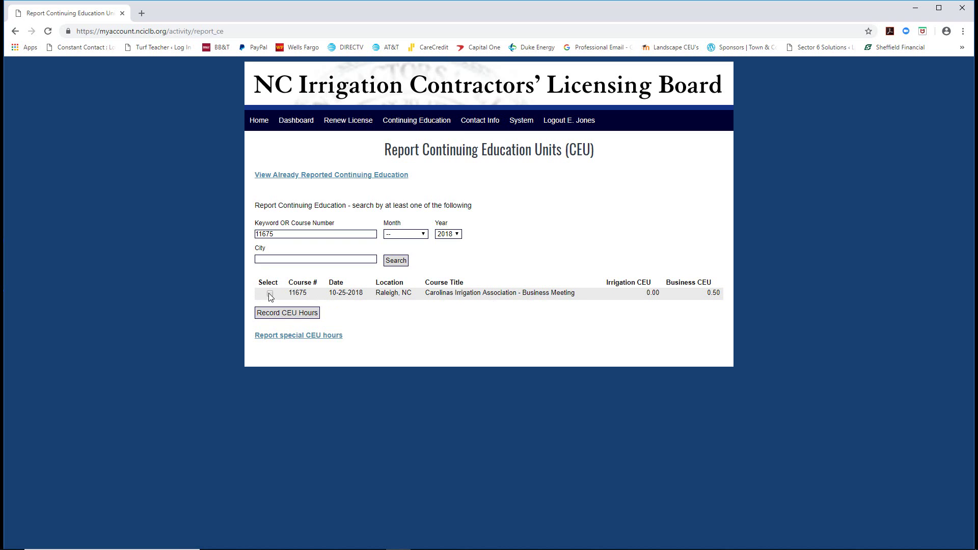
pyautogui.click(288, 314)
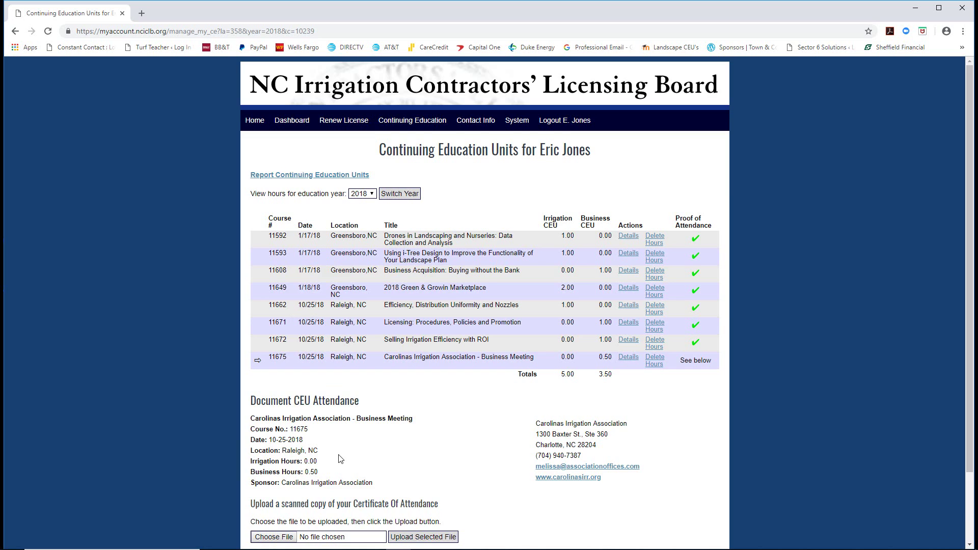
# Upload the 11675 certificate of attendance PDF.
pyautogui.scroll(-1, 340, 458)
pyautogui.click(273, 486)
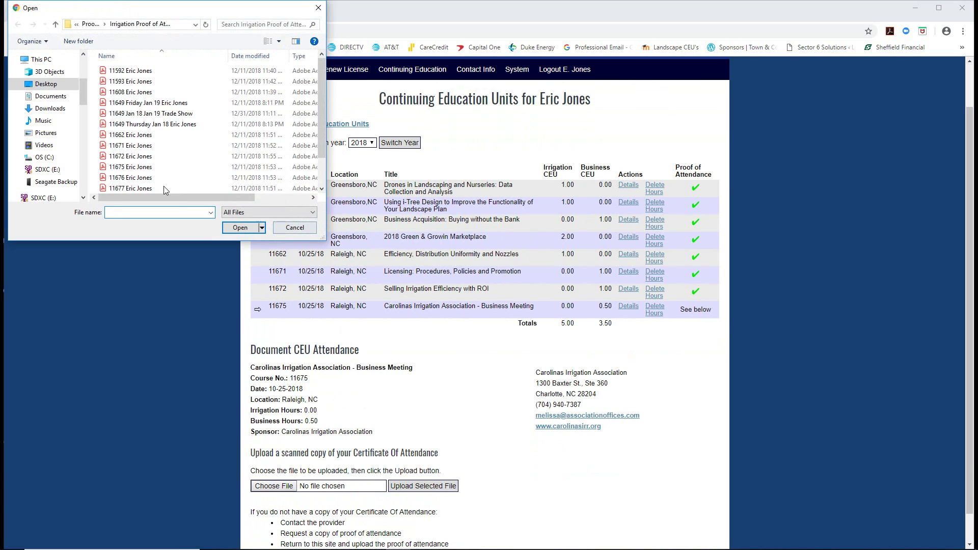
pyautogui.click(132, 171)
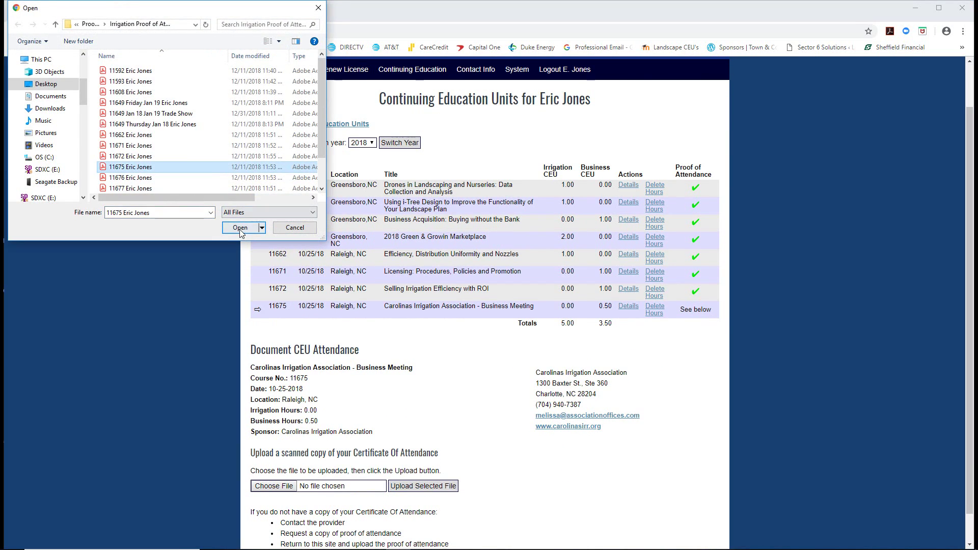
pyautogui.click(242, 229)
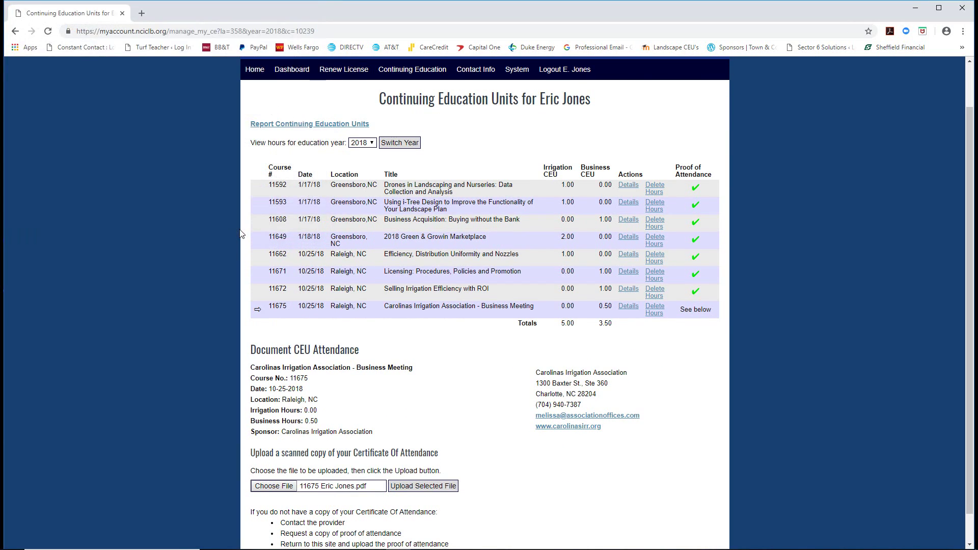
pyautogui.click(414, 486)
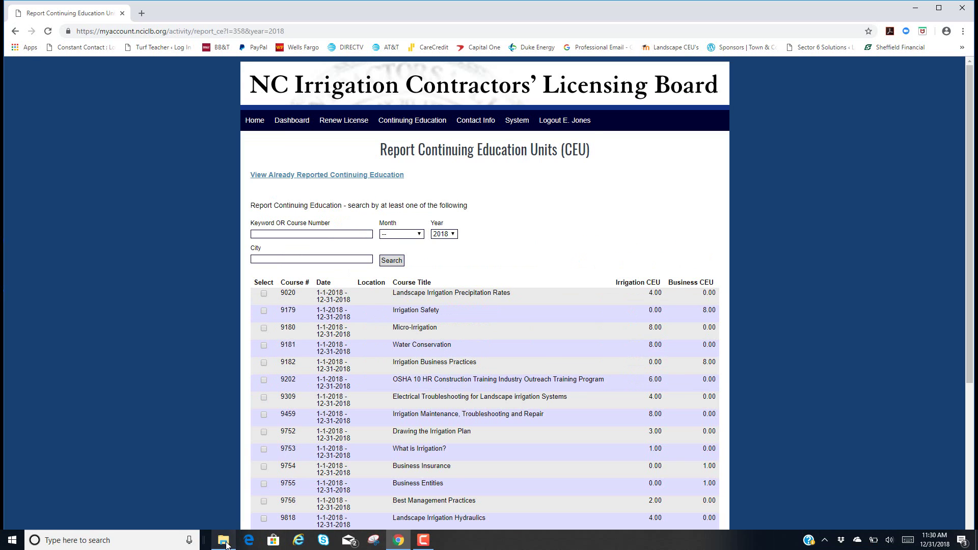
# Search for course 11676, Waterpalooza Lunch and Trade Show, and record its 2.00 irrigation CEU.
pyautogui.click(223, 547)
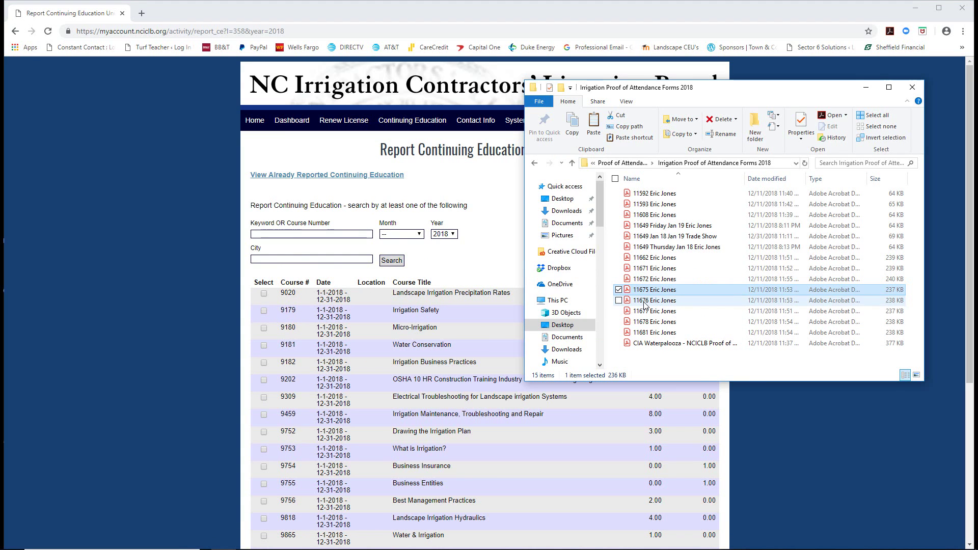
pyautogui.click(273, 235)
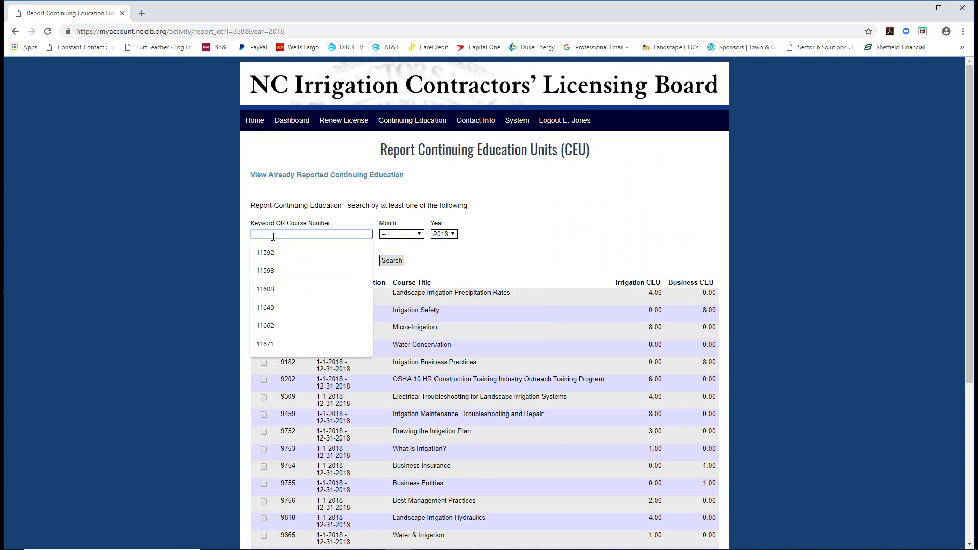
pyautogui.write('11676')
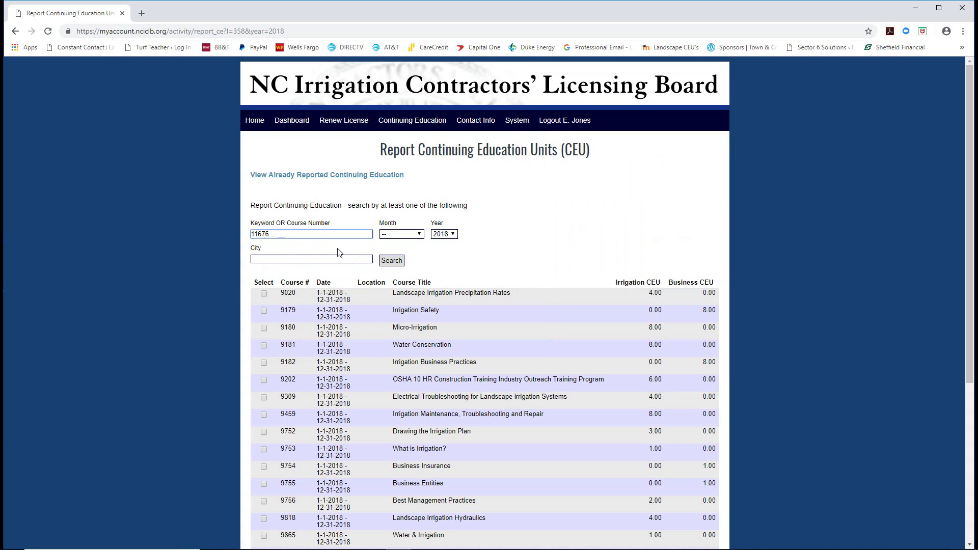
pyautogui.click(389, 261)
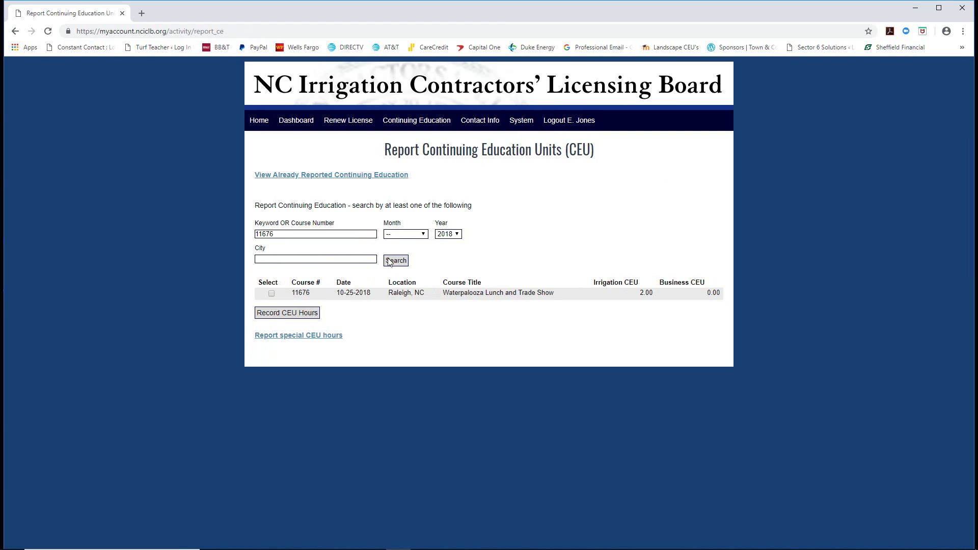
pyautogui.click(273, 294)
pyautogui.click(283, 314)
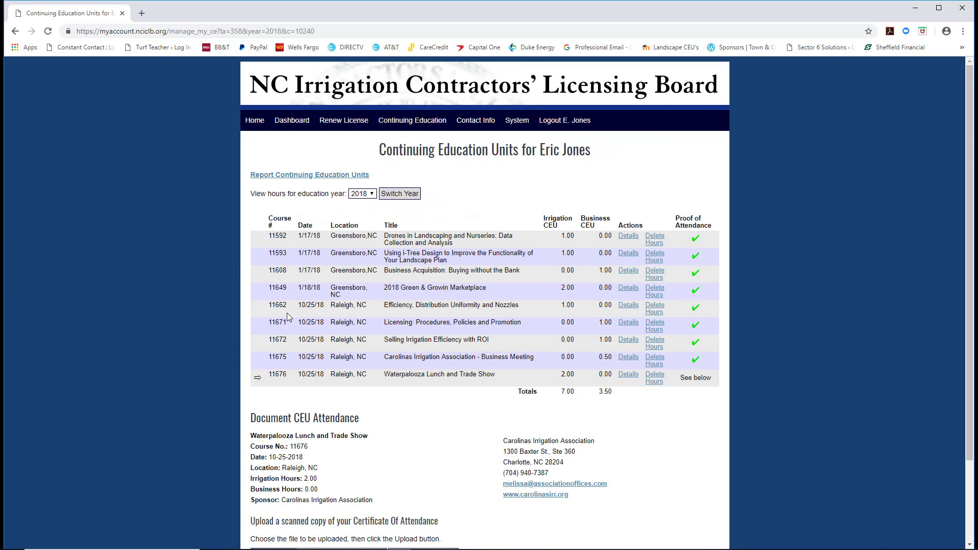
# Upload the 11676 certificate of attendance PDF.
pyautogui.scroll(-2, 289, 316)
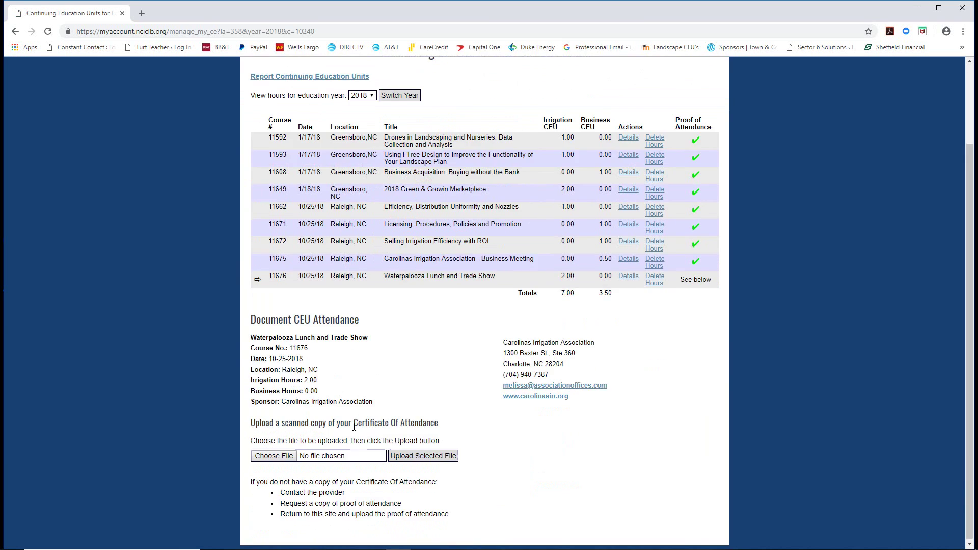
pyautogui.click(273, 456)
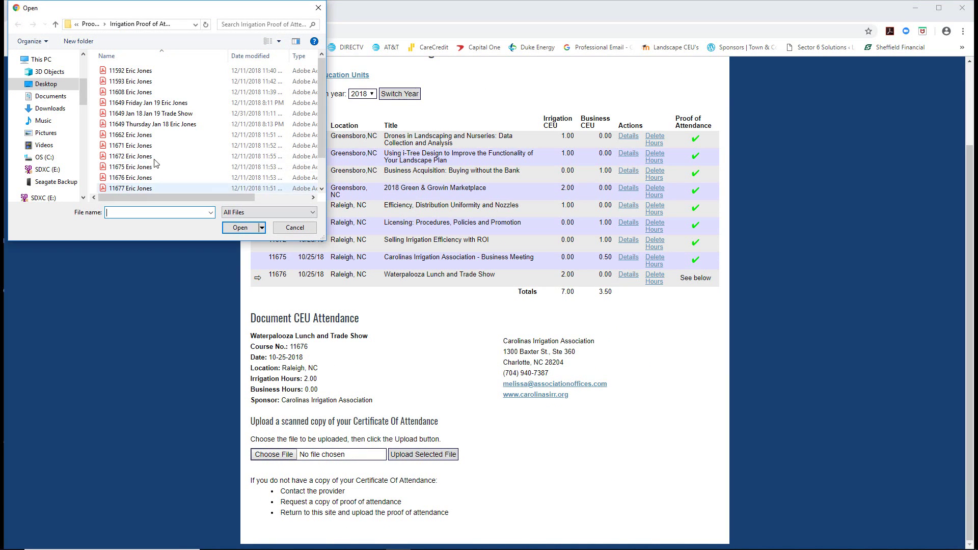
pyautogui.click(125, 178)
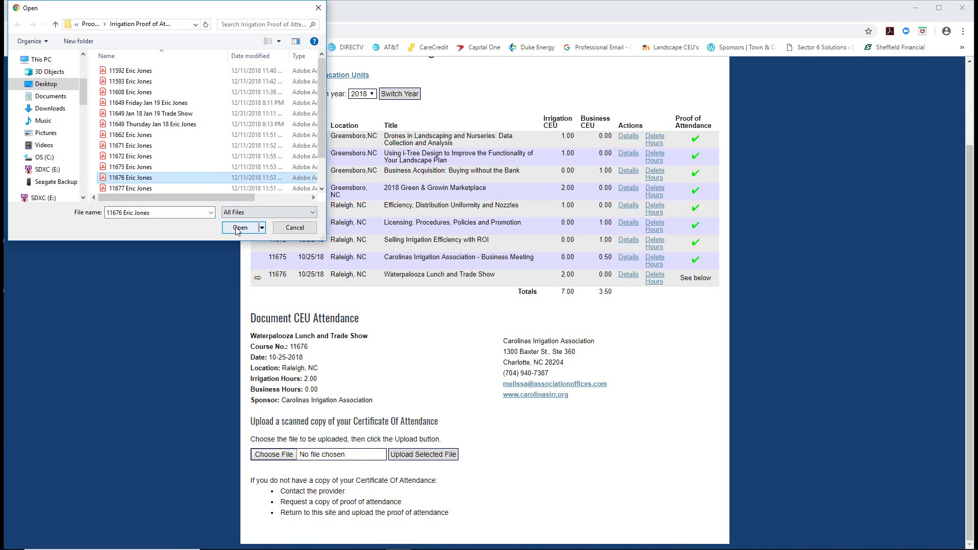
pyautogui.click(240, 228)
pyautogui.click(404, 455)
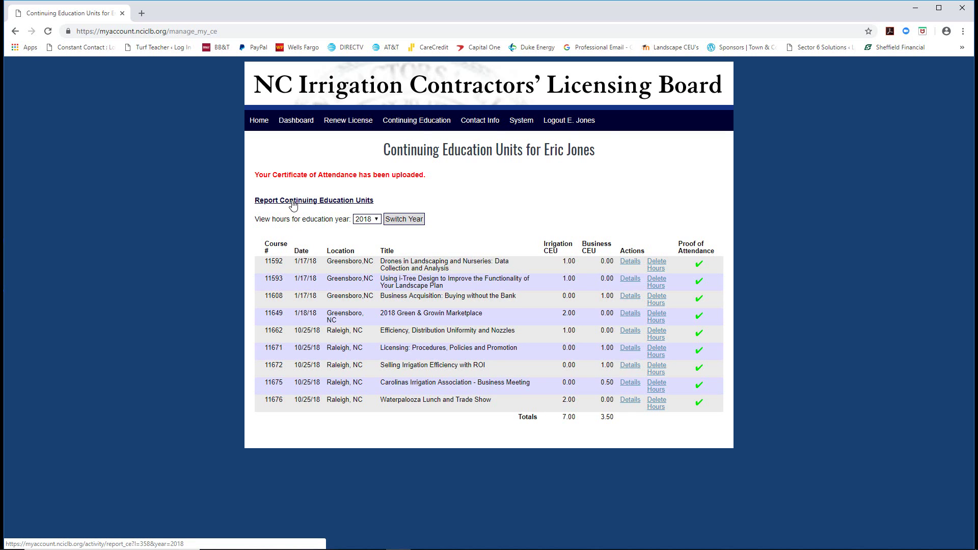
pyautogui.click(293, 202)
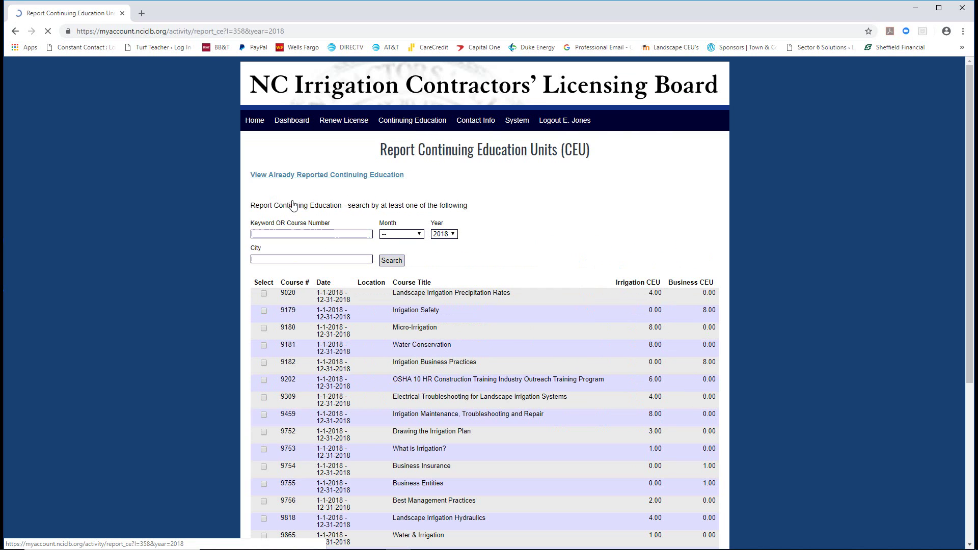
# Search for course 11677 and record the Scheduling Simplified entry's hours.
pyautogui.click(276, 238)
pyautogui.click(223, 540)
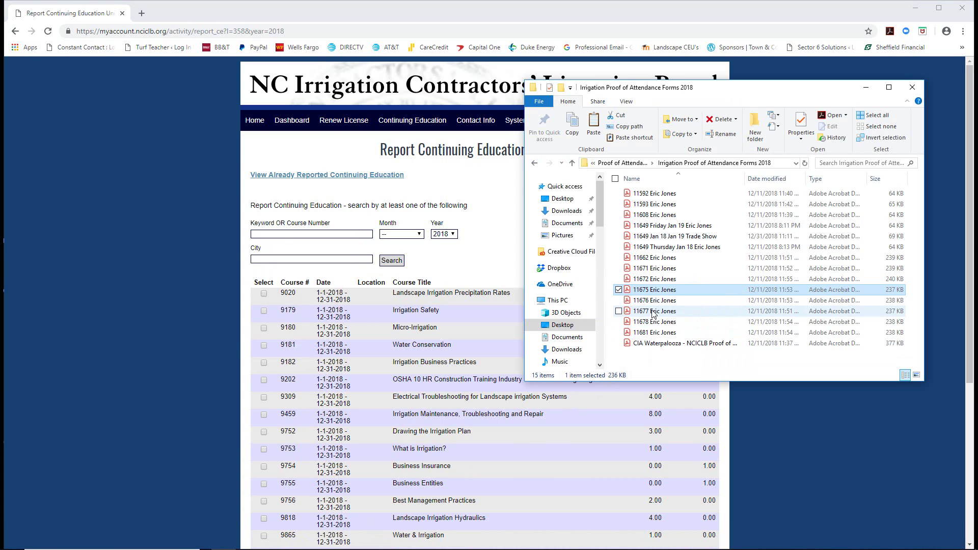
pyautogui.click(281, 237)
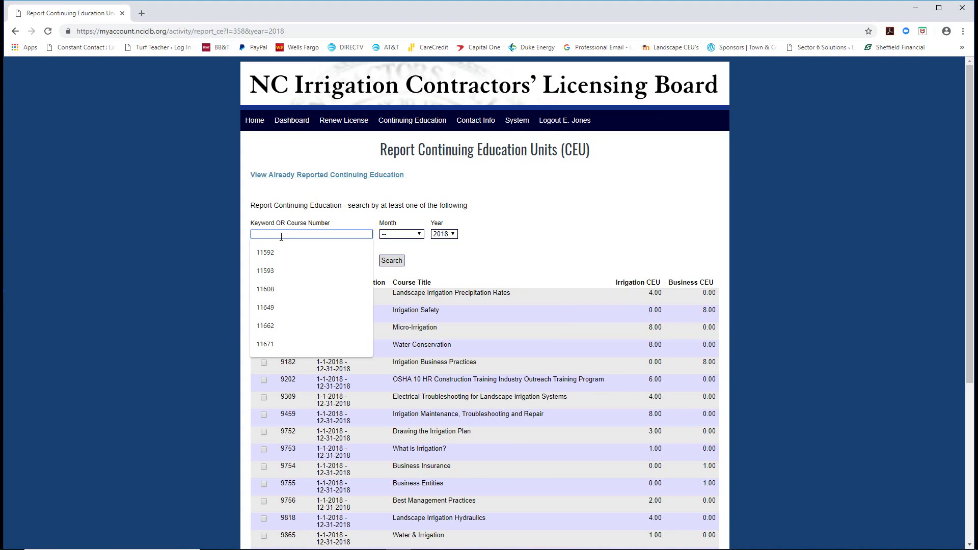
pyautogui.write('11677')
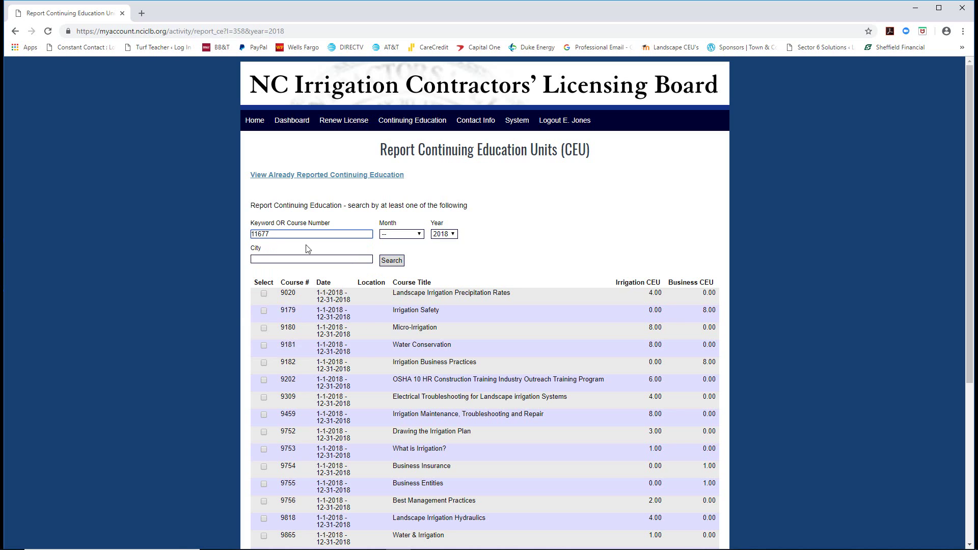
pyautogui.click(394, 261)
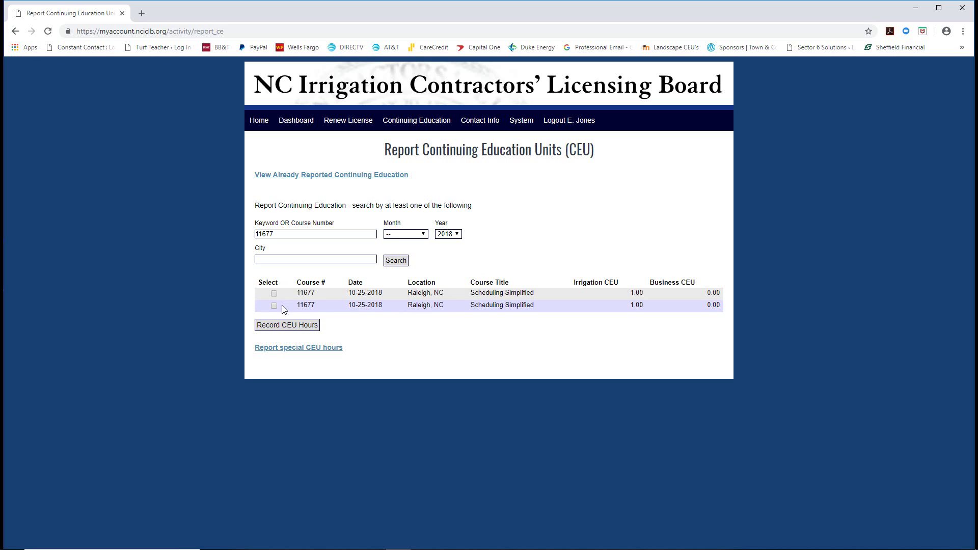
pyautogui.click(273, 306)
pyautogui.click(280, 325)
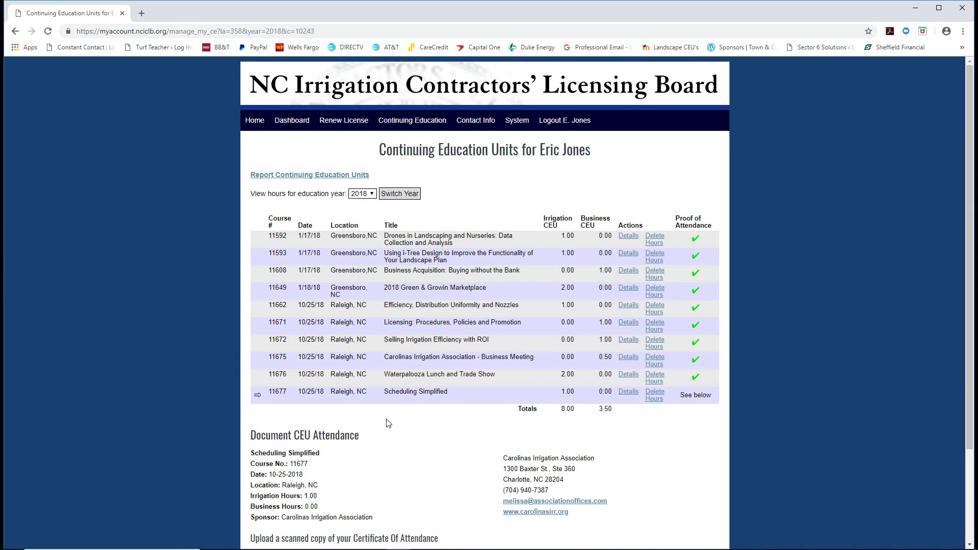
# Upload the 11677 certificate of attendance PDF.
pyautogui.scroll(-2, 387, 423)
pyautogui.click(275, 469)
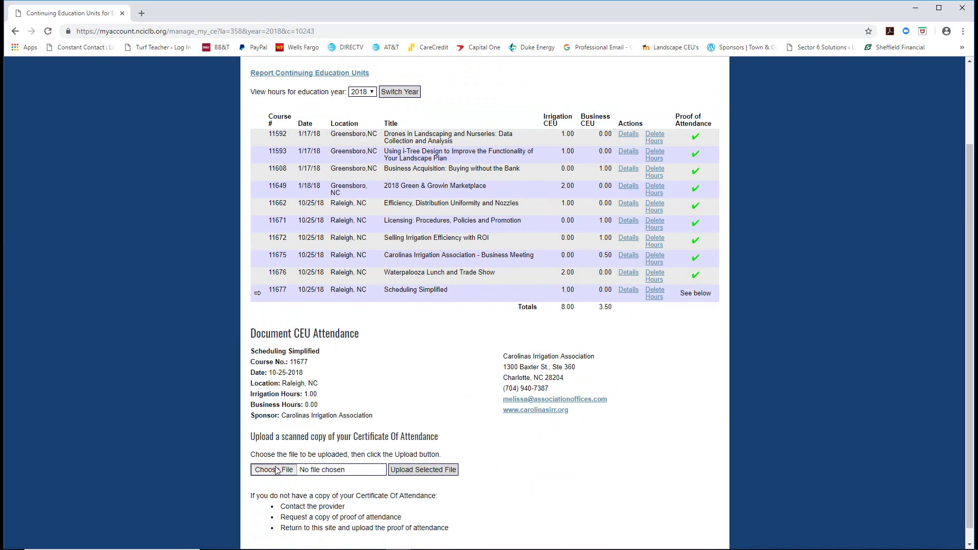
pyautogui.click(125, 188)
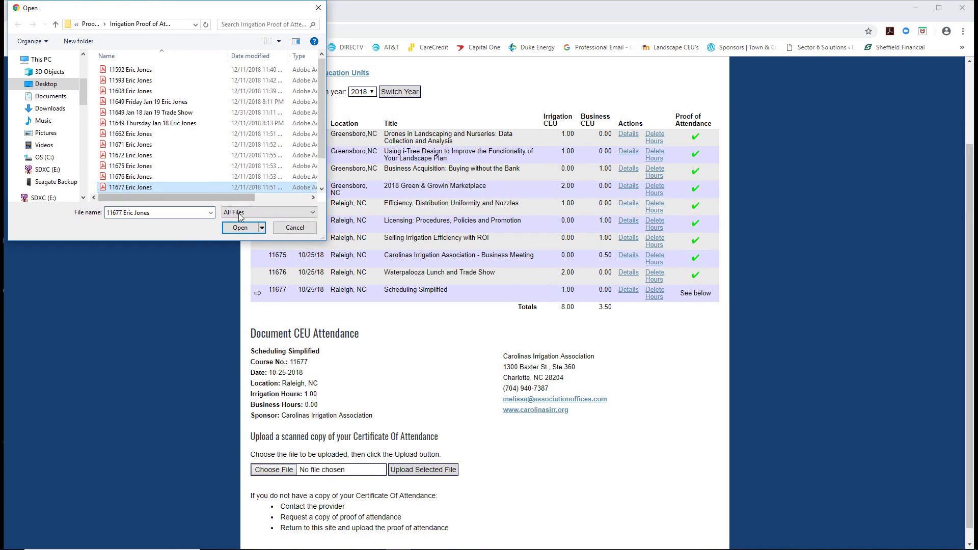
pyautogui.click(241, 228)
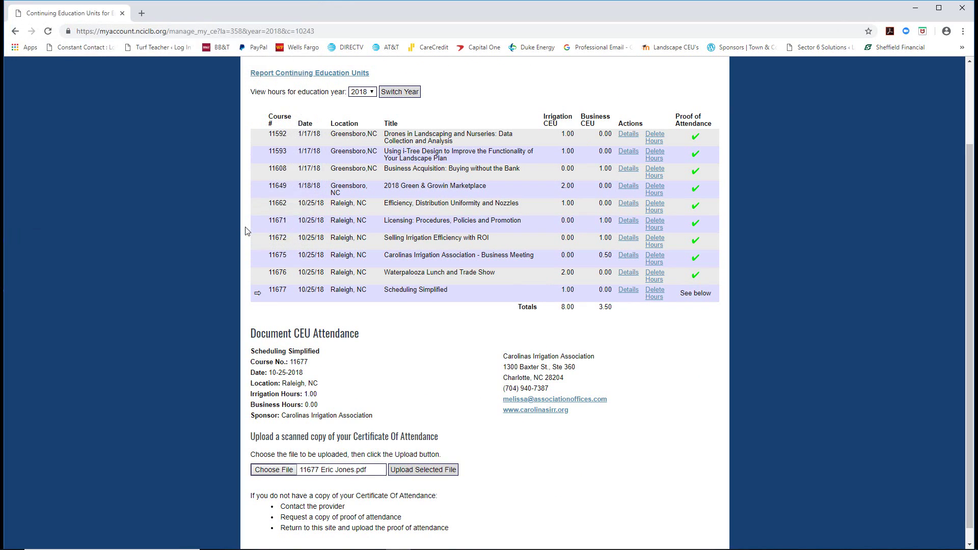
pyautogui.click(423, 469)
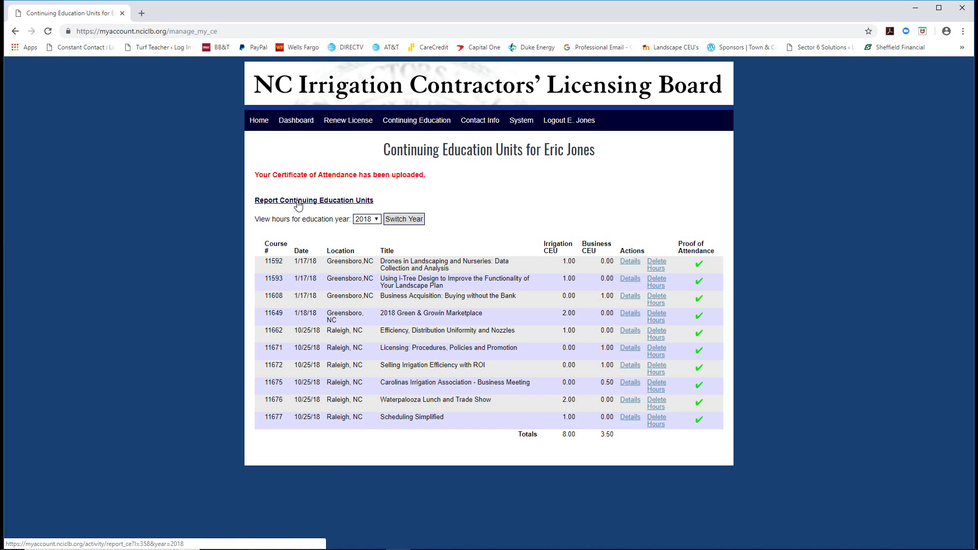
pyautogui.click(299, 203)
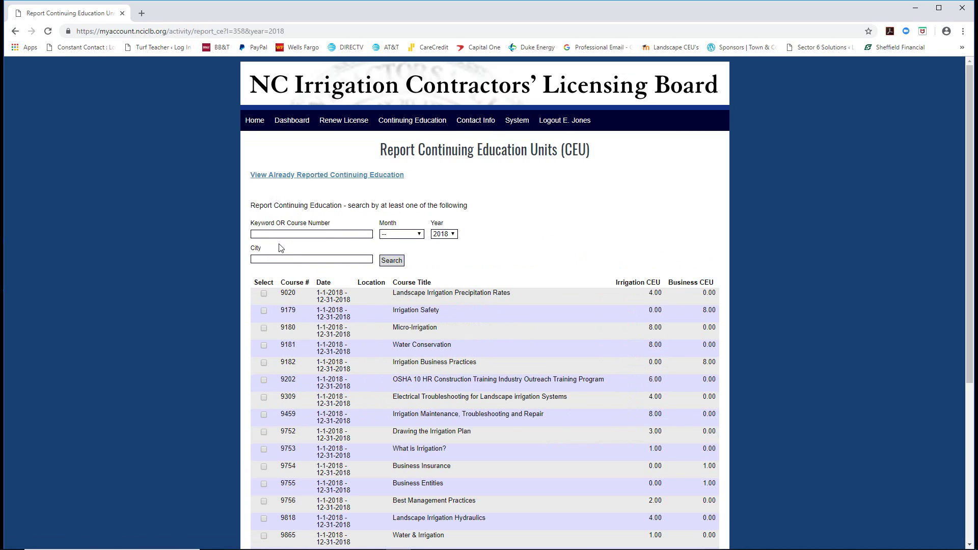
# Search for course 11678, 2-wire vs Conventional Irrigation, and record its hours.
pyautogui.click(223, 540)
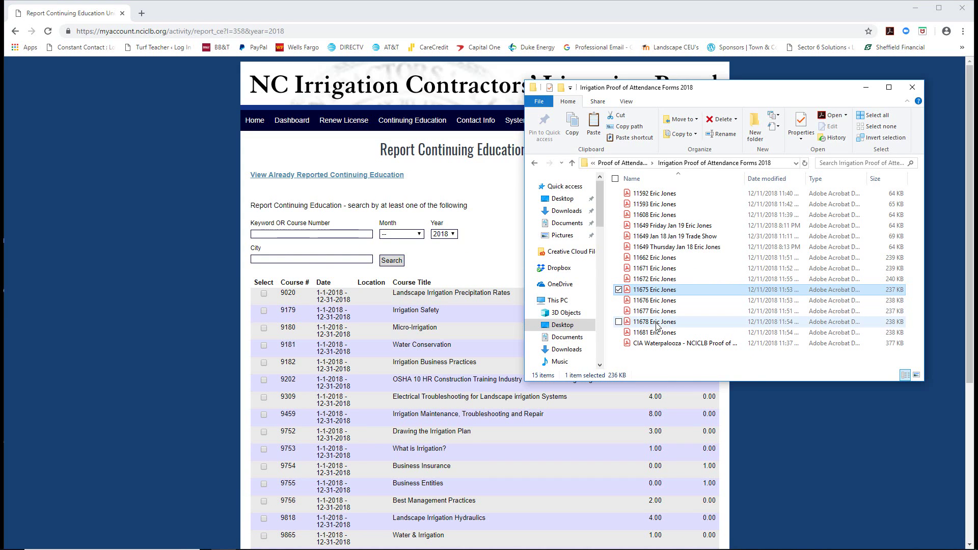
pyautogui.click(266, 235)
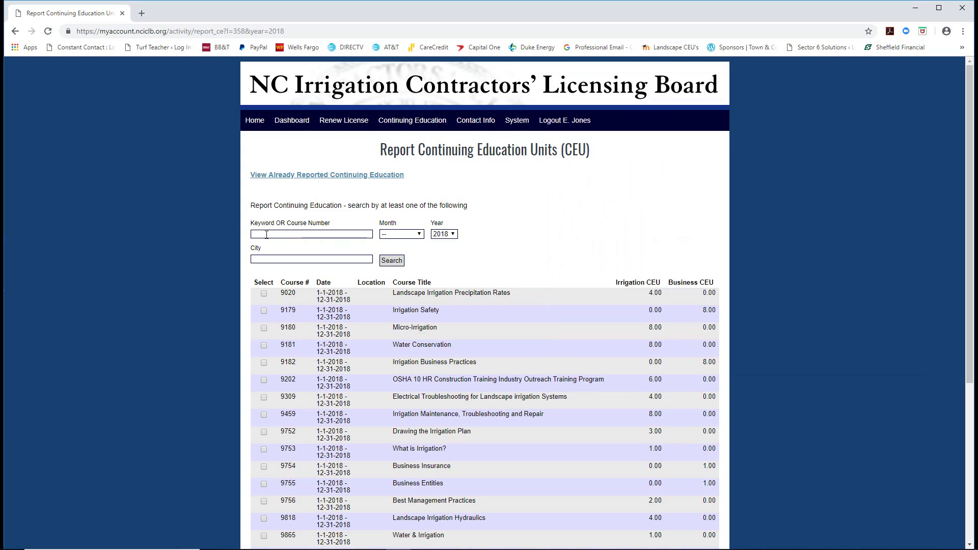
pyautogui.write('11678')
pyautogui.click(389, 262)
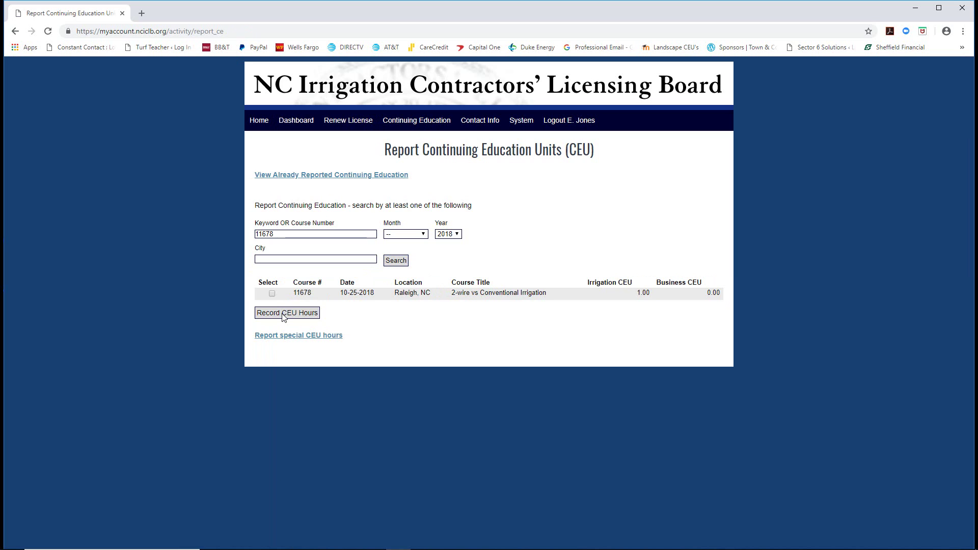
pyautogui.click(272, 294)
pyautogui.click(278, 313)
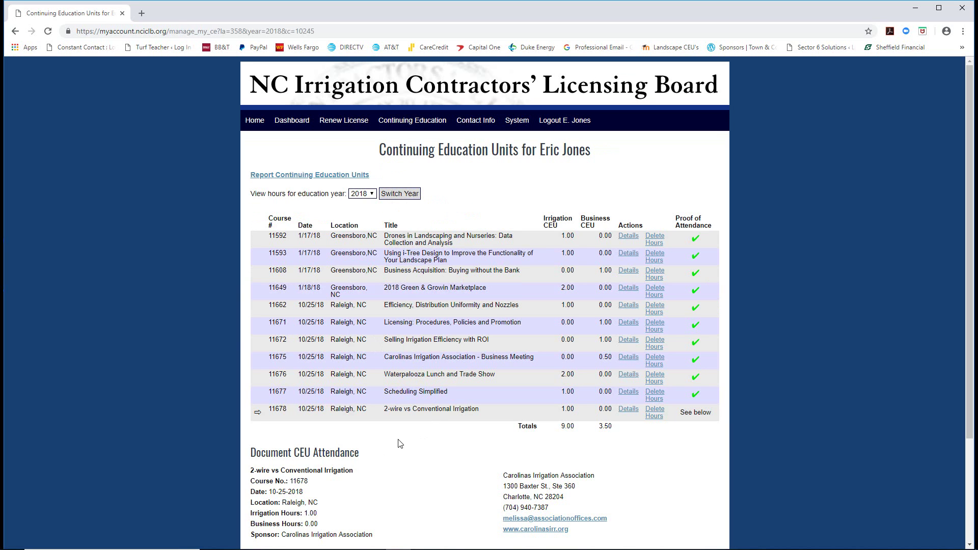
# Upload the 11678 certificate of attendance PDF.
pyautogui.scroll(-2, 400, 444)
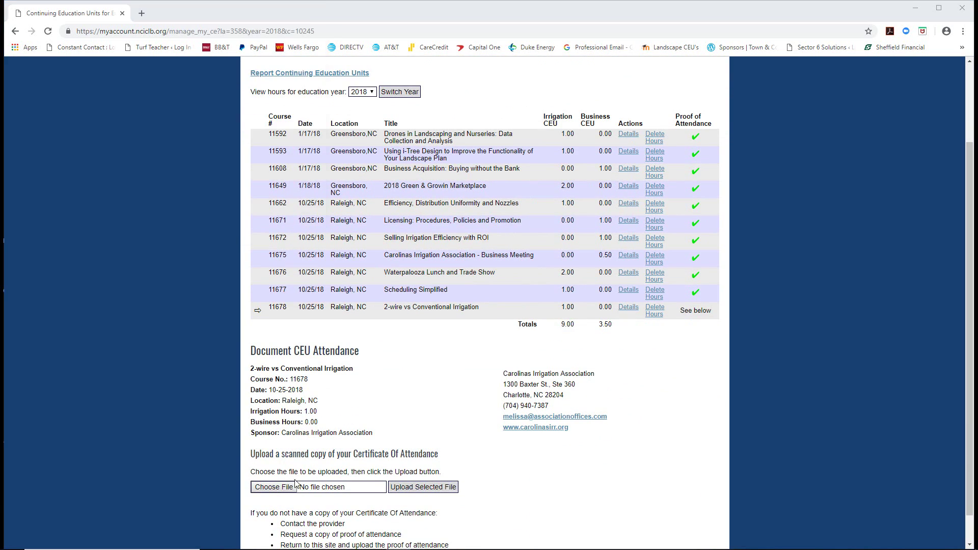
pyautogui.click(295, 483)
pyautogui.scroll(-1, 159, 185)
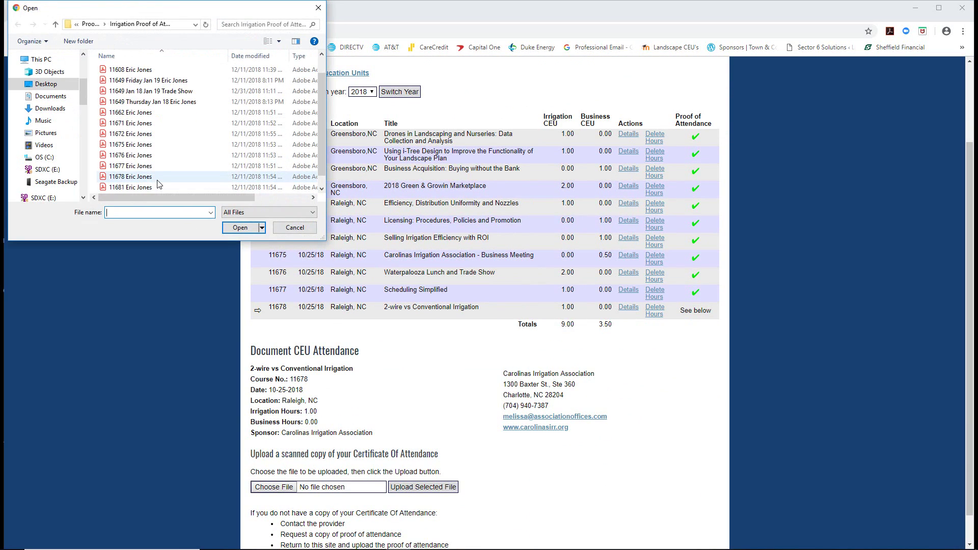
pyautogui.scroll(-1, 158, 183)
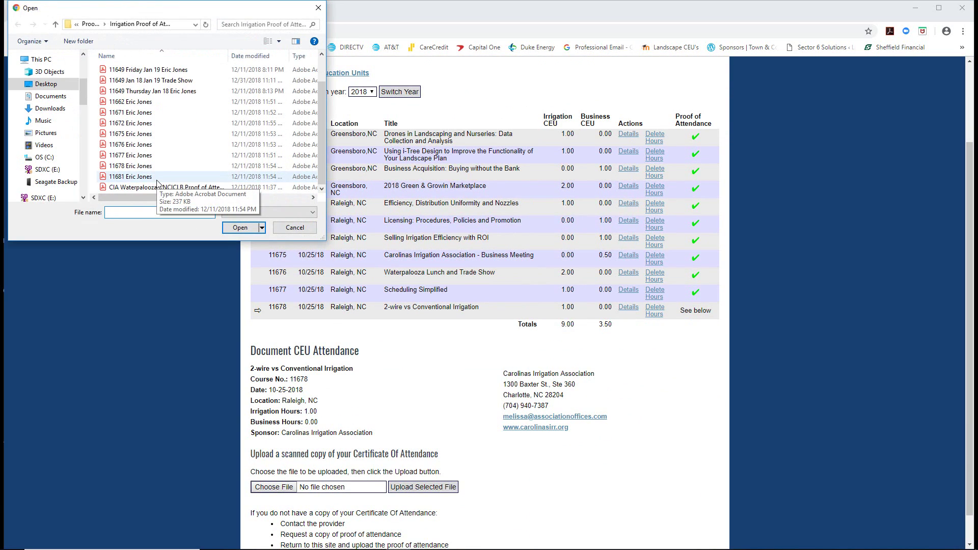
pyautogui.click(133, 167)
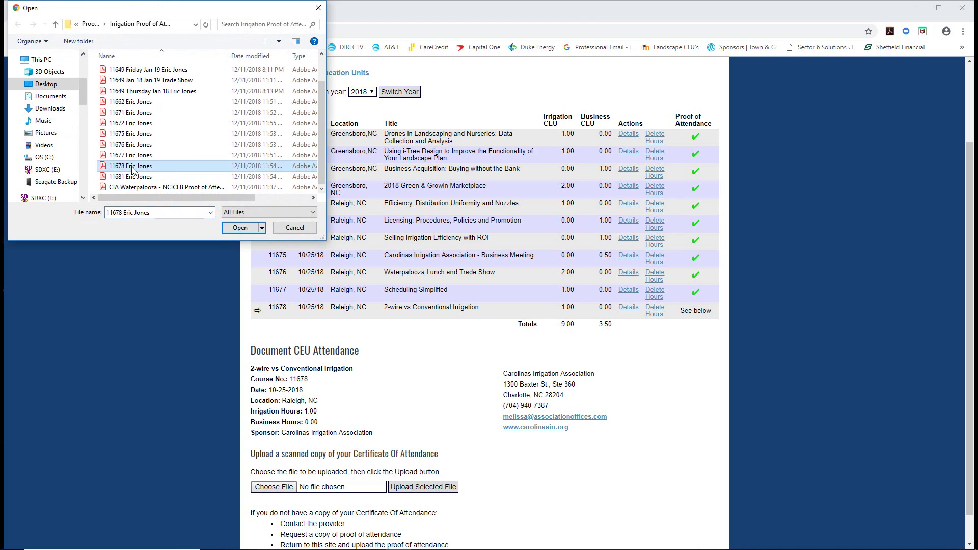
pyautogui.click(240, 229)
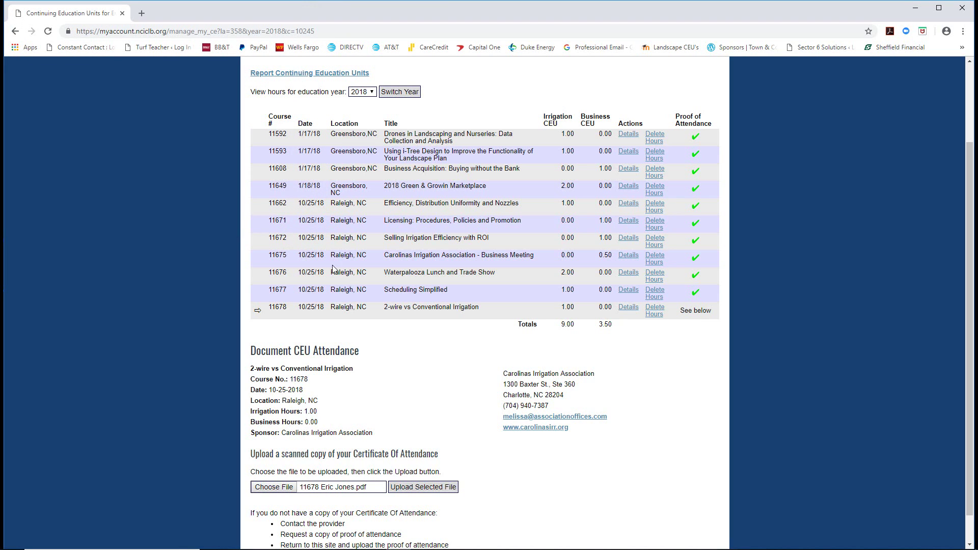
pyautogui.click(450, 486)
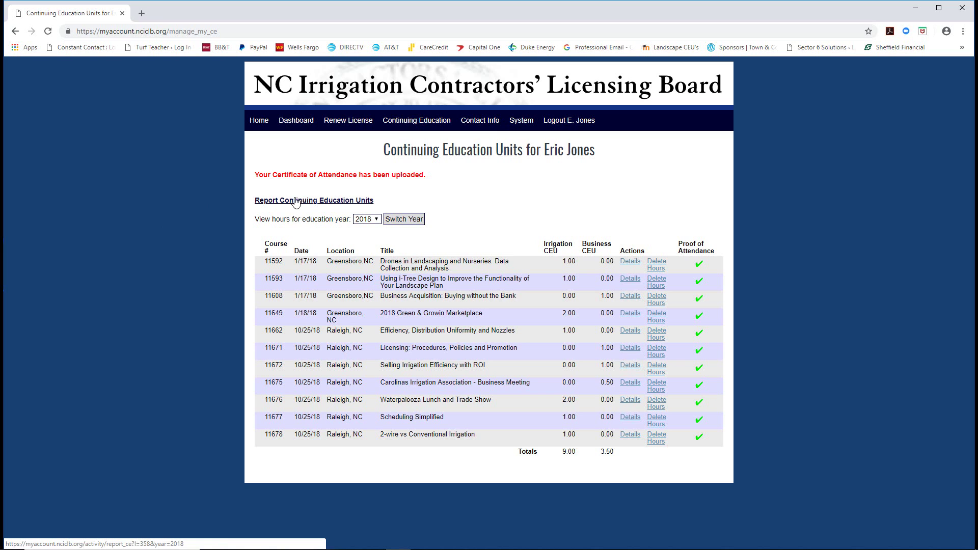
pyautogui.click(289, 201)
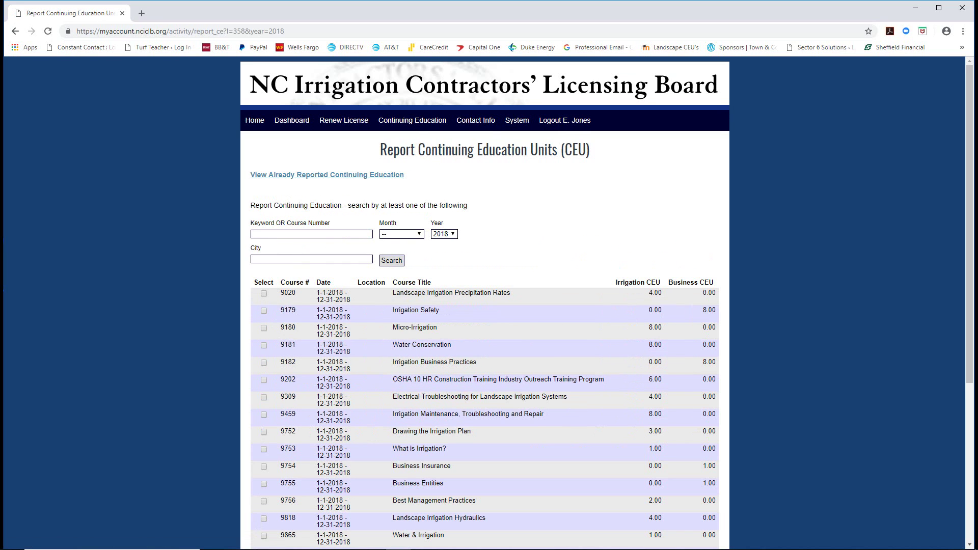
# Search for course 11681, the commercial insurance course, and record its 1.00 business CEU.
pyautogui.click(223, 544)
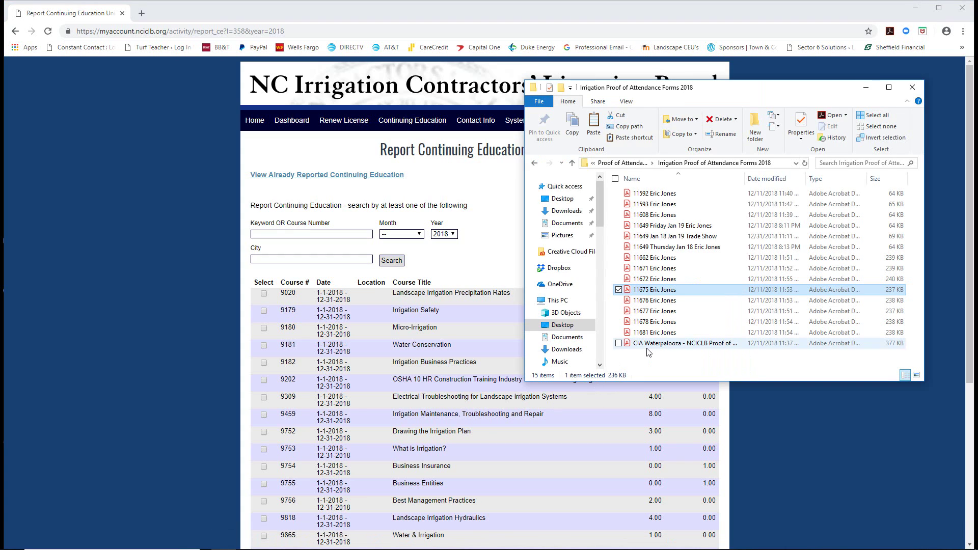
pyautogui.click(274, 235)
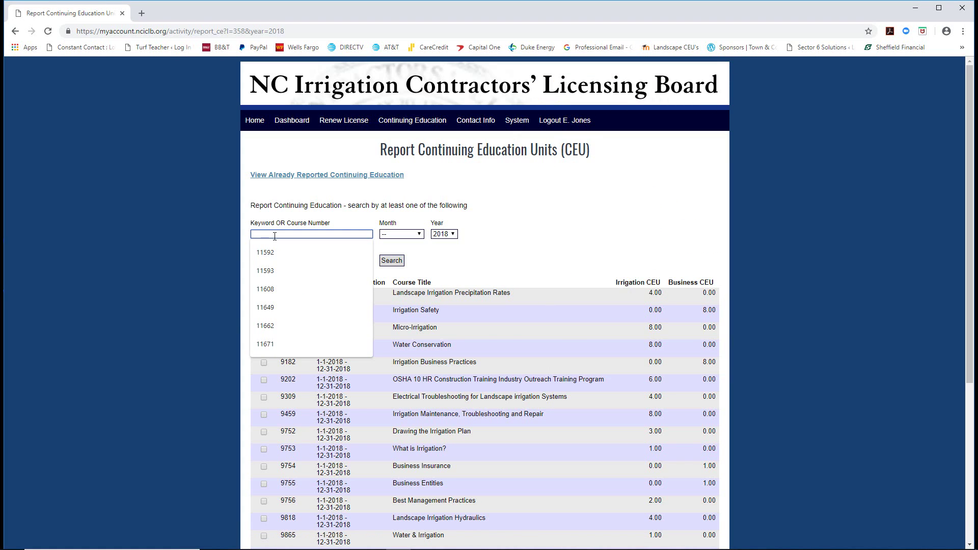
pyautogui.write('11681')
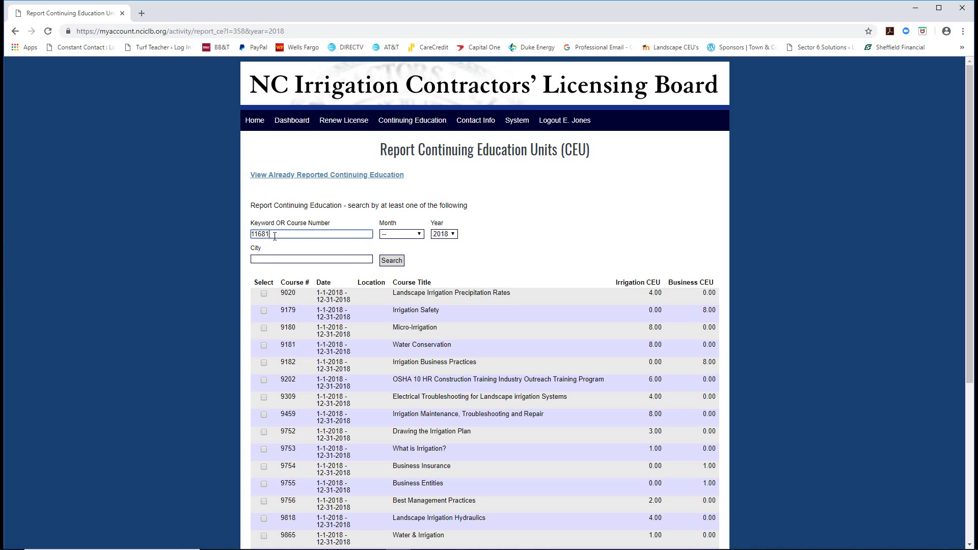
pyautogui.click(387, 263)
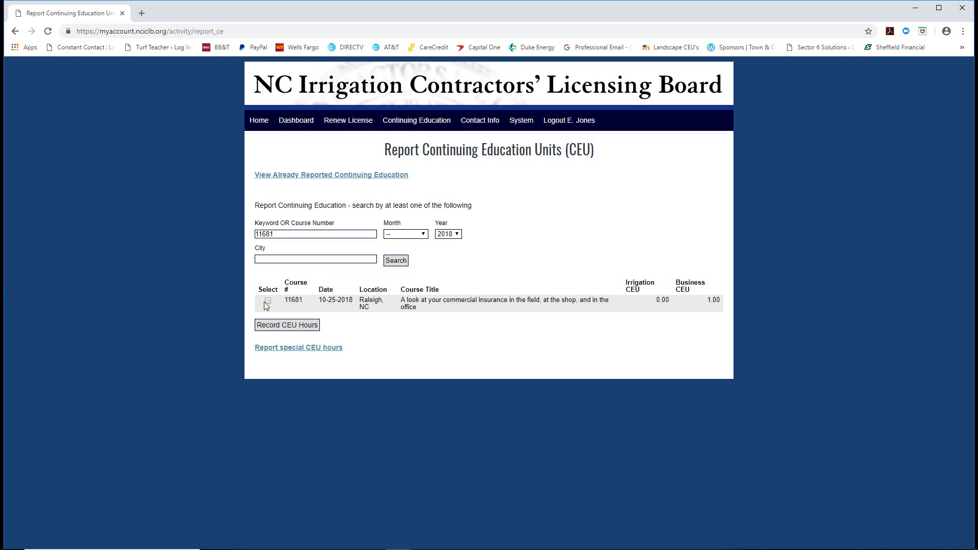
pyautogui.click(269, 301)
pyautogui.click(280, 326)
pyautogui.scroll(-2, 332, 386)
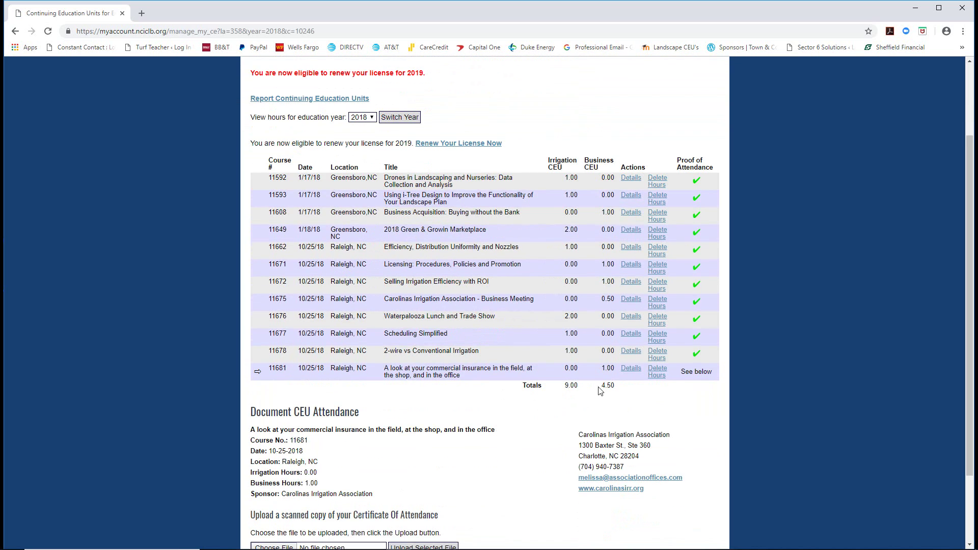
pyautogui.scroll(-1, 602, 390)
pyautogui.scroll(-1, 509, 382)
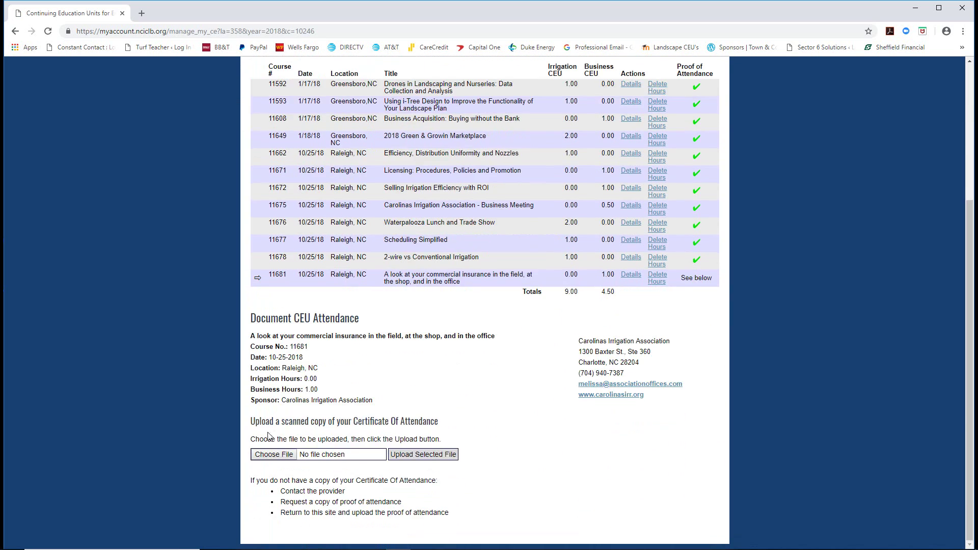
# Choose the 11681 attendance certificate PDF and upload it as proof for course 11681.
pyautogui.click(273, 455)
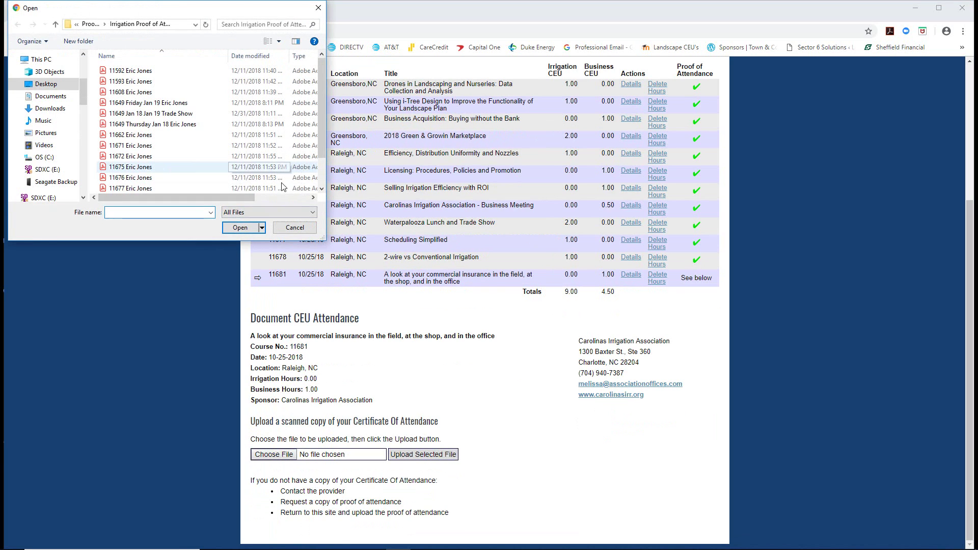
pyautogui.click(323, 188)
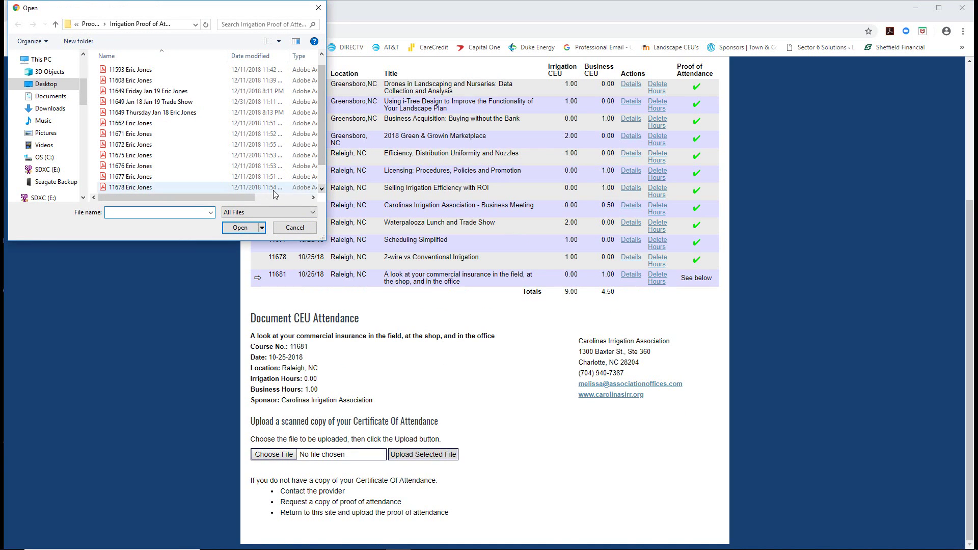
pyautogui.click(322, 188)
pyautogui.click(168, 187)
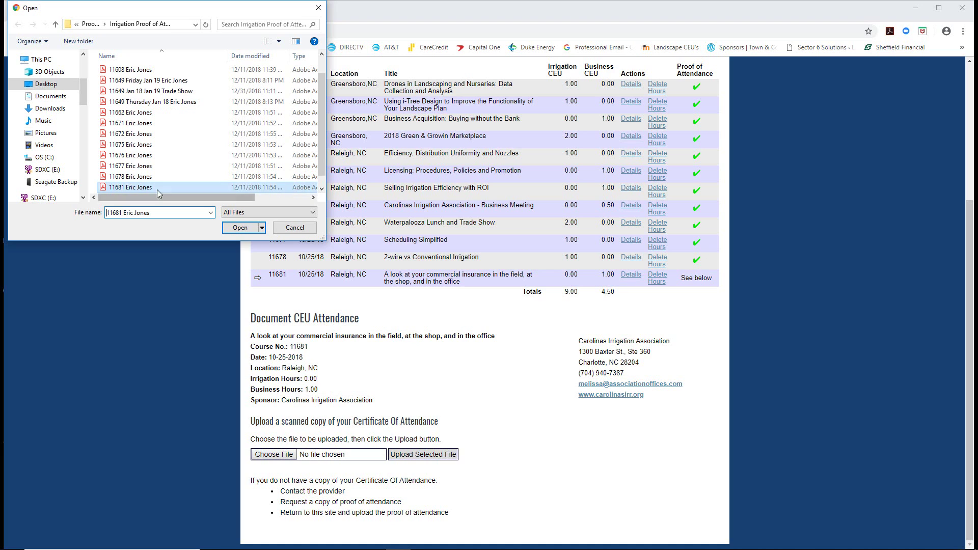
pyautogui.click(240, 228)
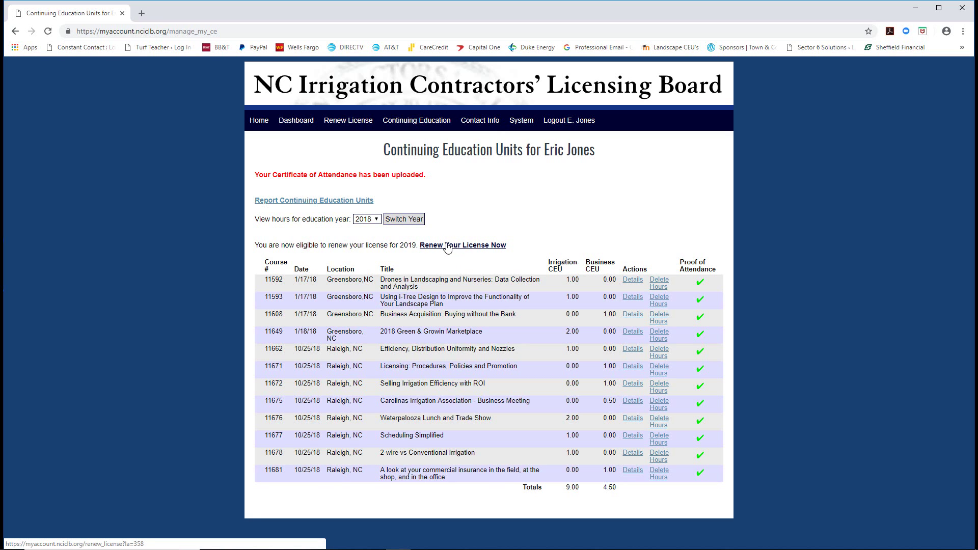
# Start the 2019 individual renewal, answering Yes to surety bond and certifying the Public Notice Statement.
pyautogui.click(447, 247)
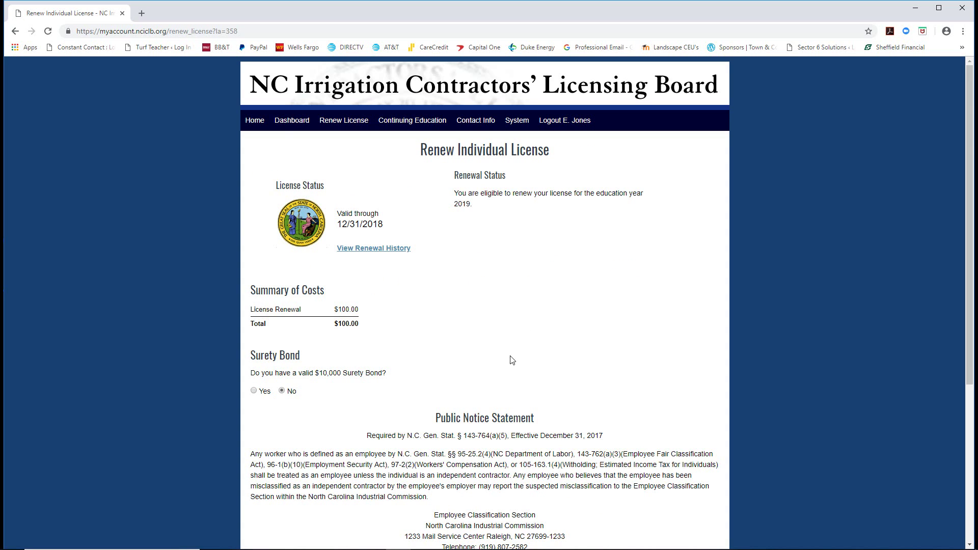
pyautogui.scroll(-1, 238, 335)
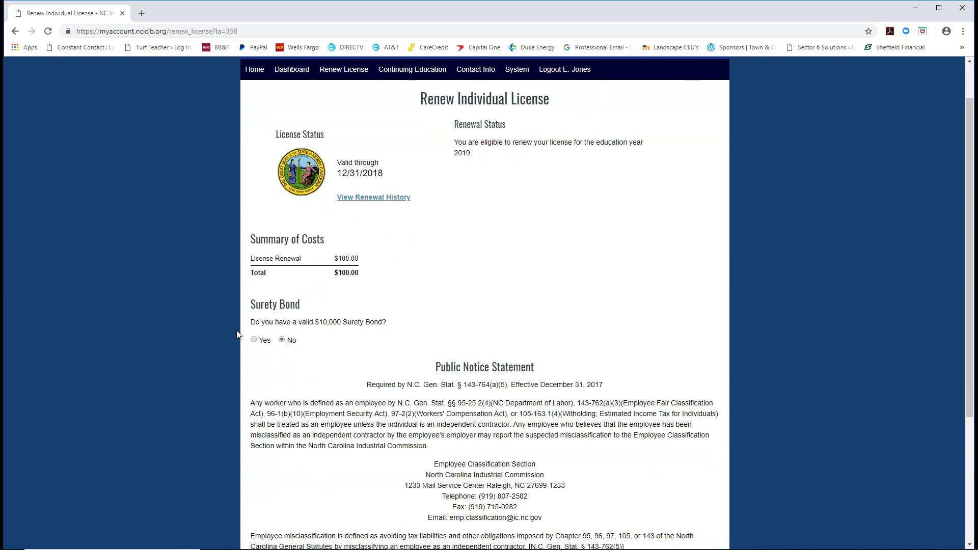
pyautogui.click(254, 340)
pyautogui.scroll(-2, 471, 348)
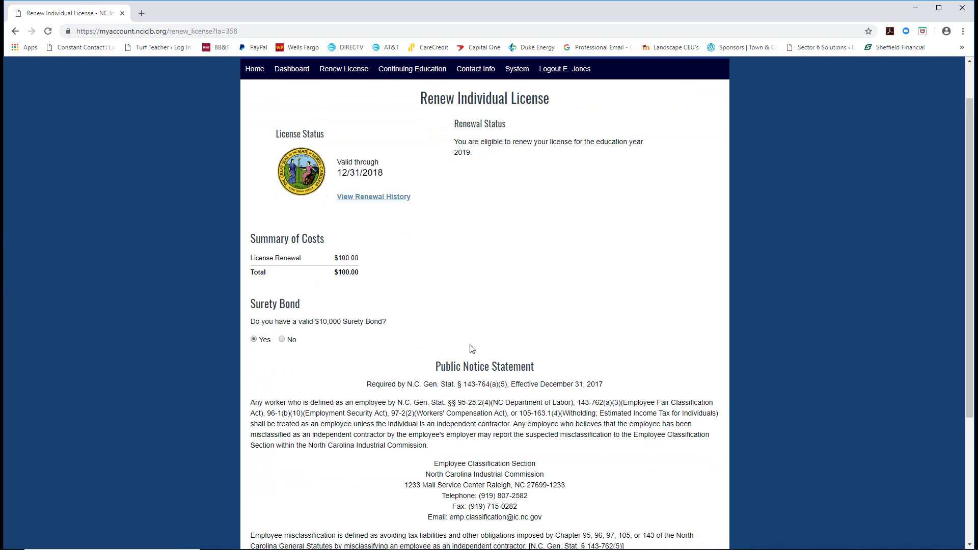
pyautogui.scroll(-1, 471, 348)
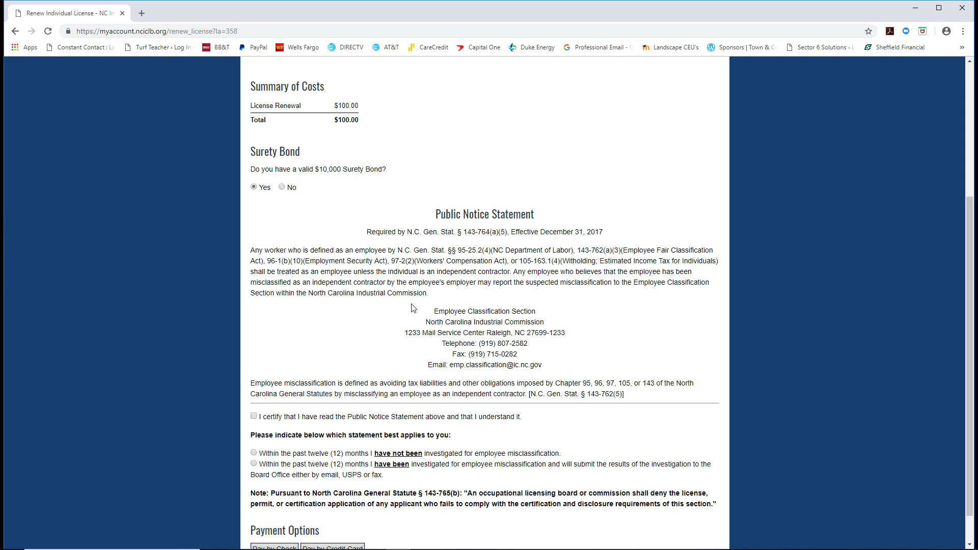
pyautogui.scroll(-1, 495, 361)
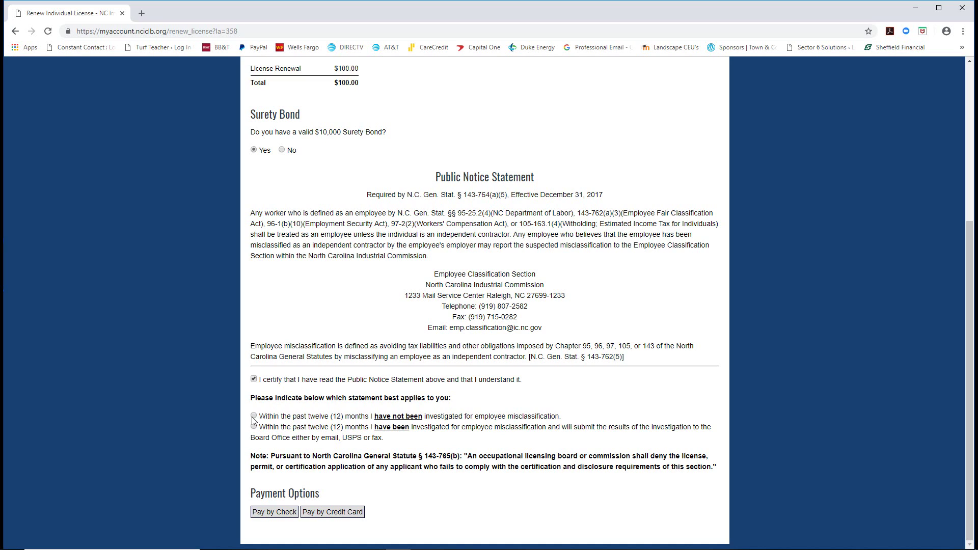
# Declare no misclassification investigation and pay the $100.00 renewal by credit card.
pyautogui.click(252, 416)
pyautogui.click(330, 512)
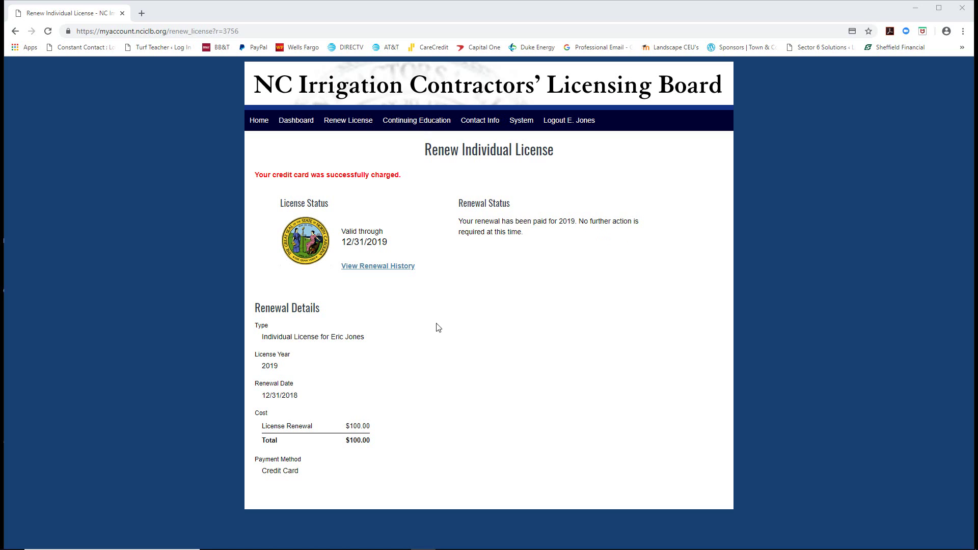
# Print the renewal receipt page to the Adobe PDF printer.
pyautogui.rightClick(296, 148)
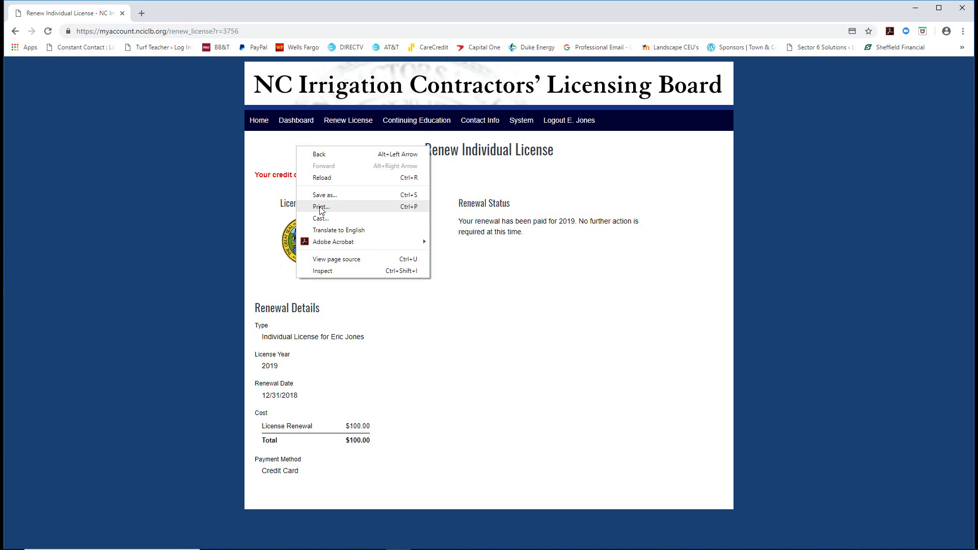
pyautogui.click(321, 208)
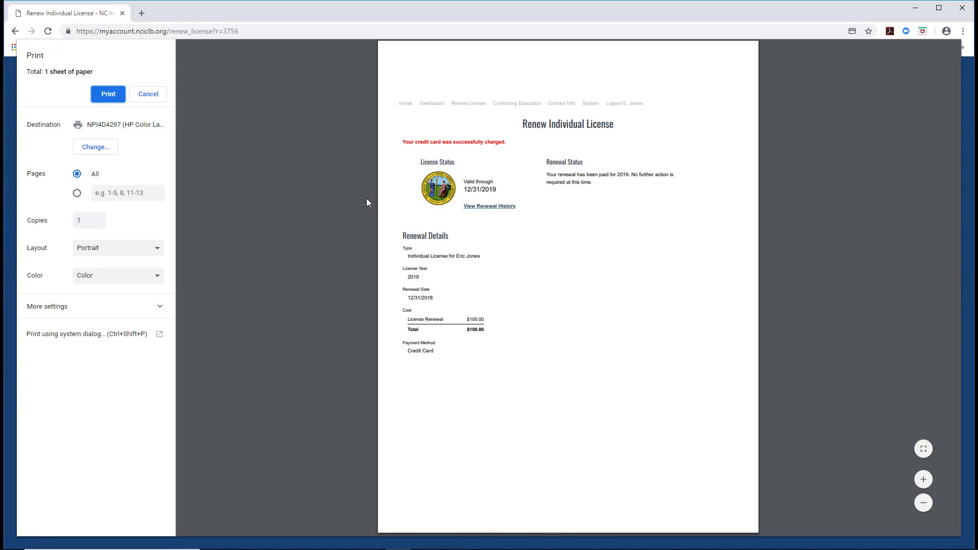
pyautogui.click(106, 94)
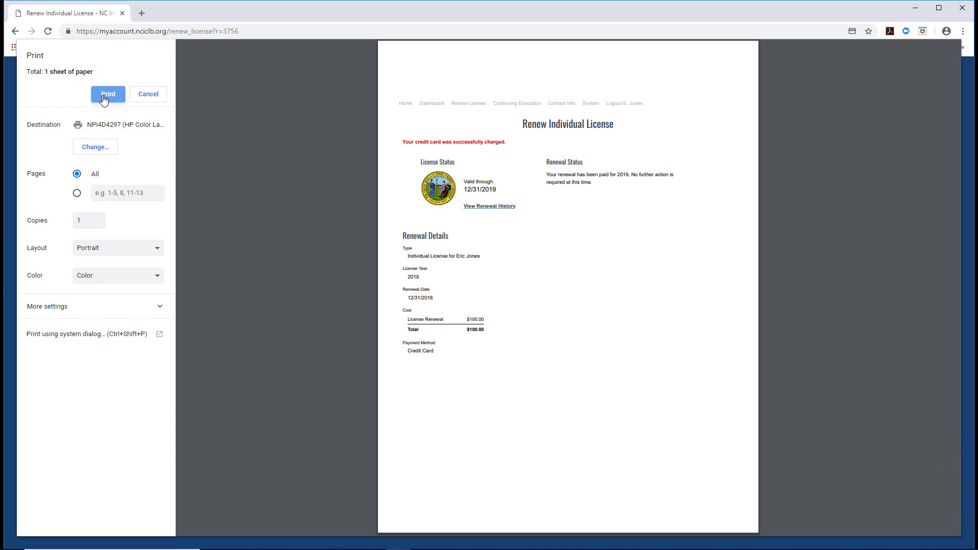
pyautogui.click(99, 148)
pyautogui.click(376, 163)
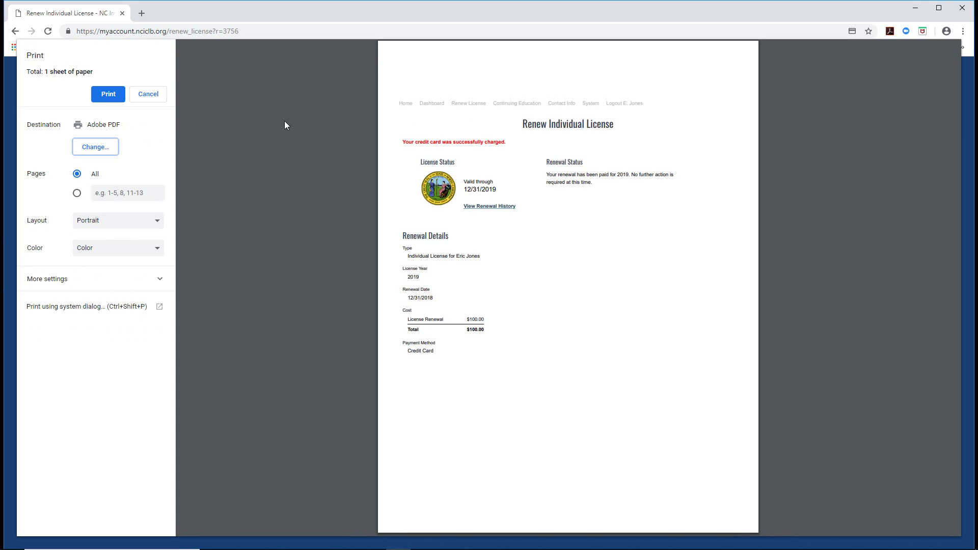
pyautogui.click(105, 97)
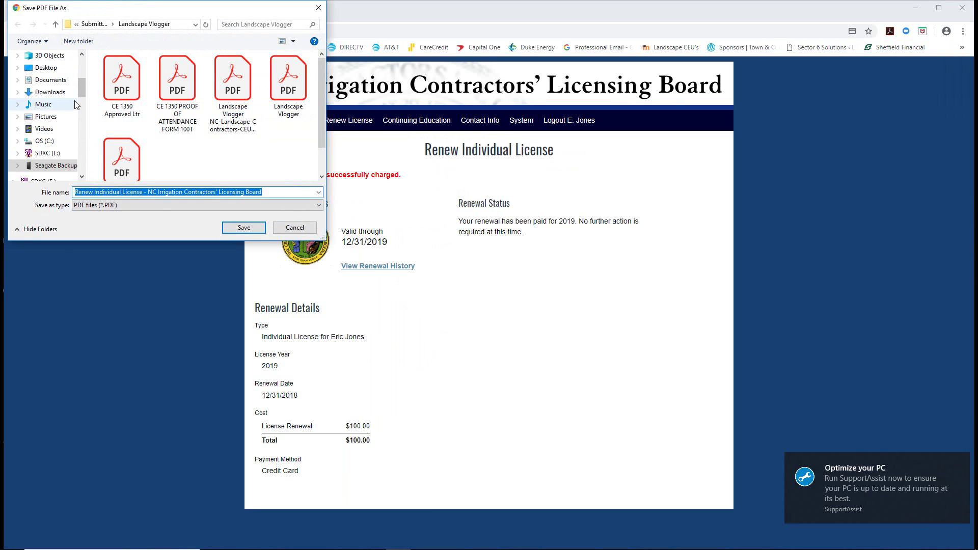
# Target the Desktop's Proof of Attendance folder, naming the file as the licensee's NCICLB Receipt Dec 31 2018.
pyautogui.scroll(3, 79, 89)
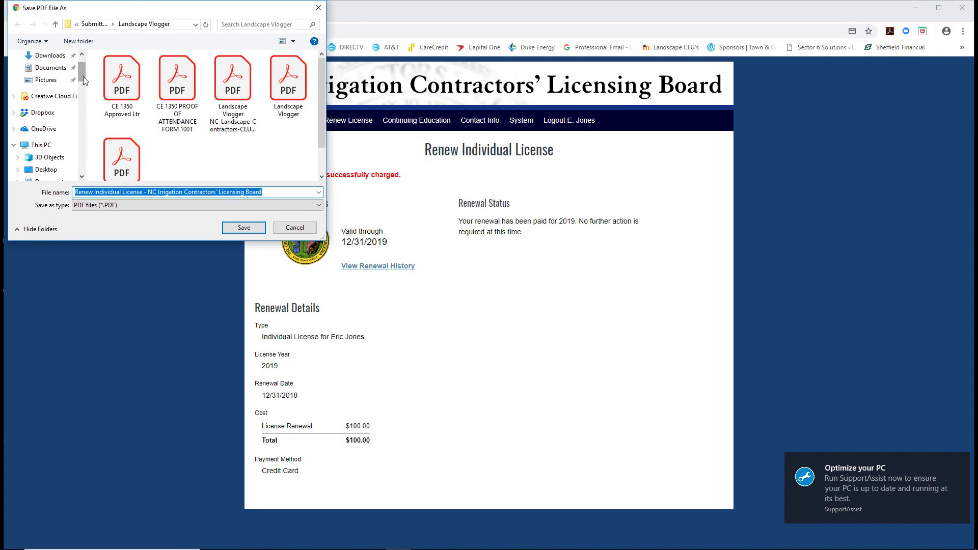
pyautogui.scroll(2, 81, 71)
pyautogui.click(46, 75)
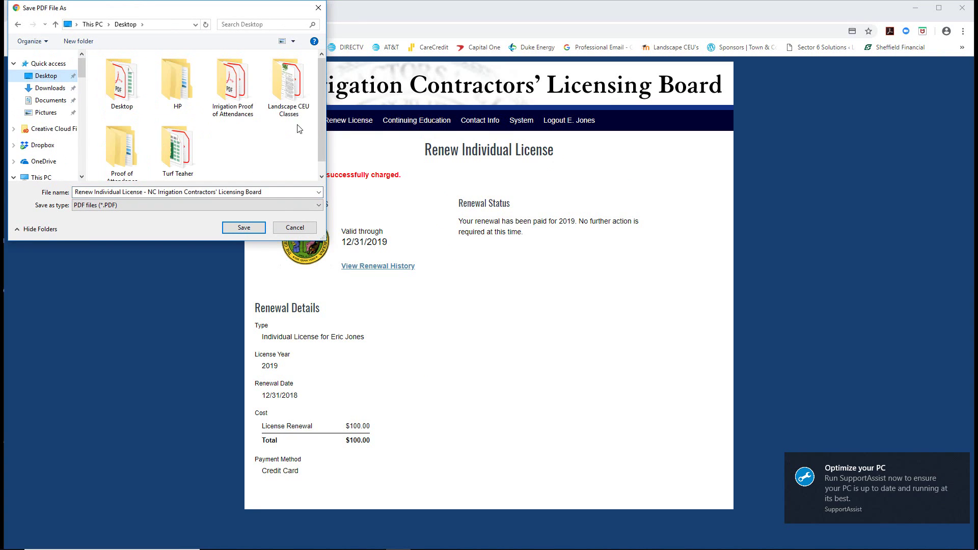
pyautogui.doubleClick(126, 157)
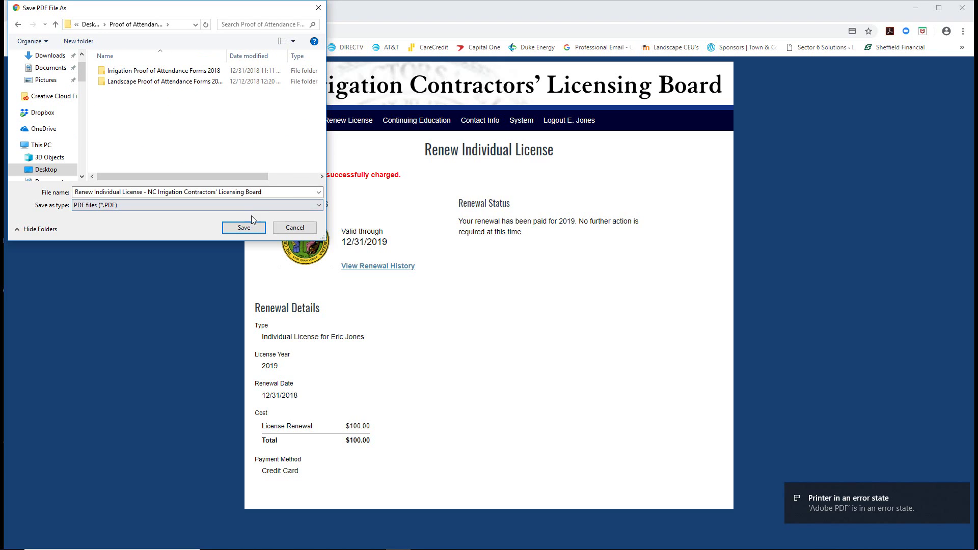
pyautogui.click(286, 192)
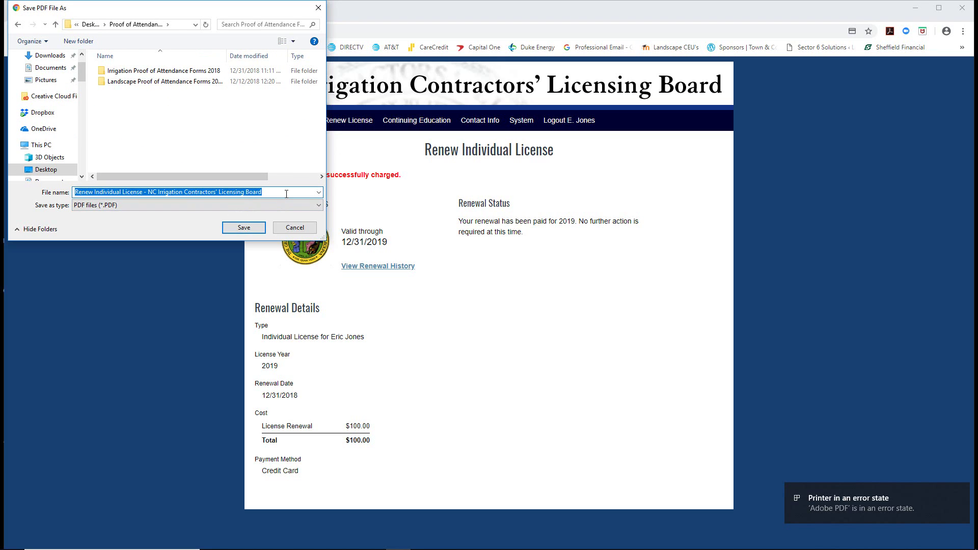
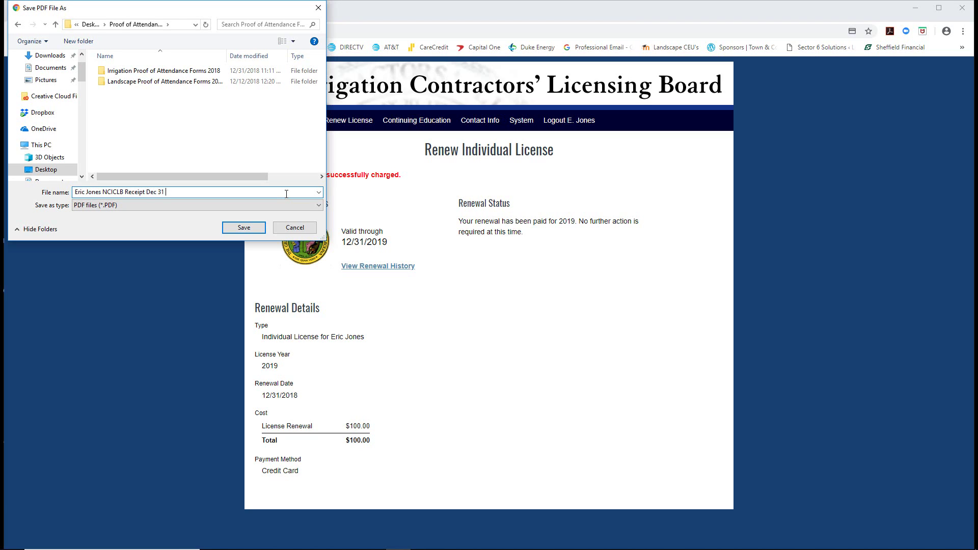
pyautogui.write('018')
# Save the receipt PDF, then close it in Acrobat.
pyautogui.click(251, 228)
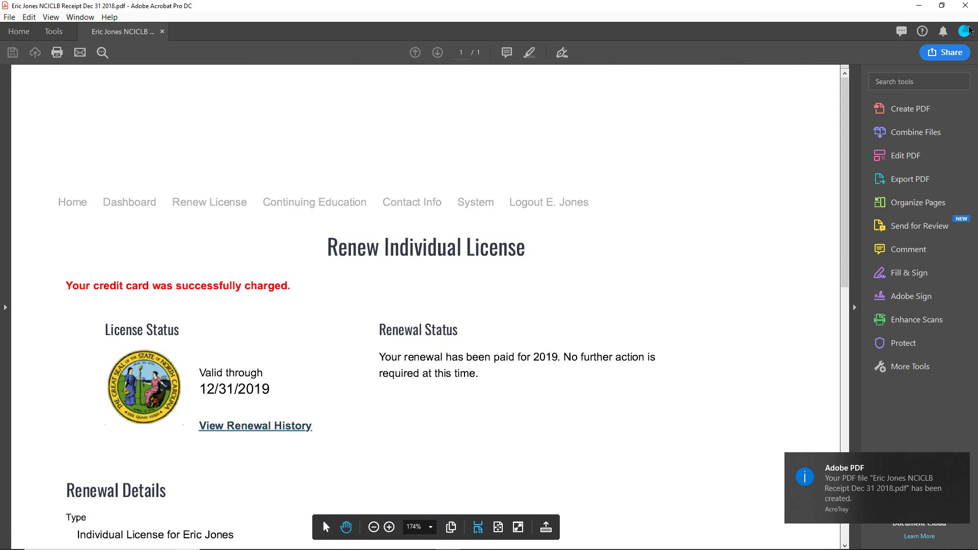
pyautogui.click(966, 5)
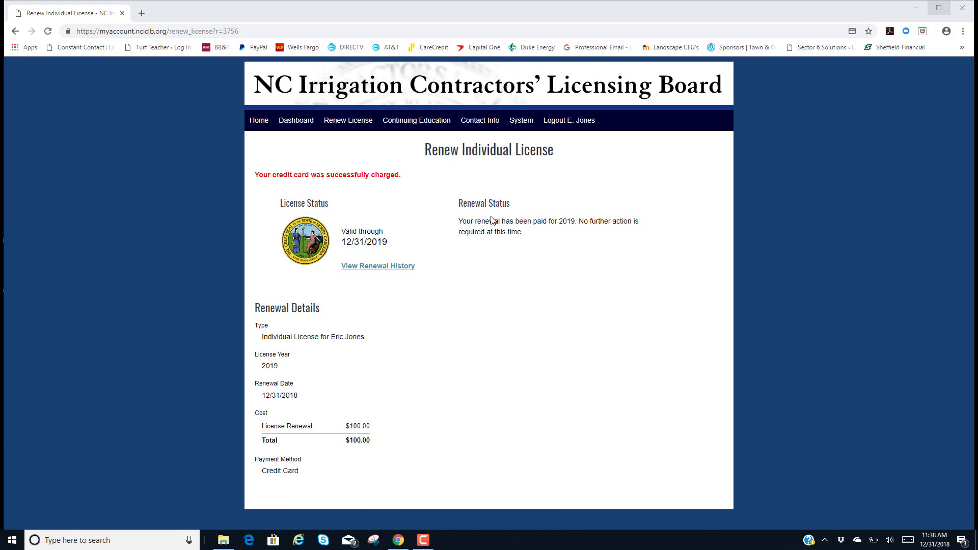
# Check the renewal history showing the completed $100.00 2019 renewal, then go to Home.
pyautogui.click(358, 267)
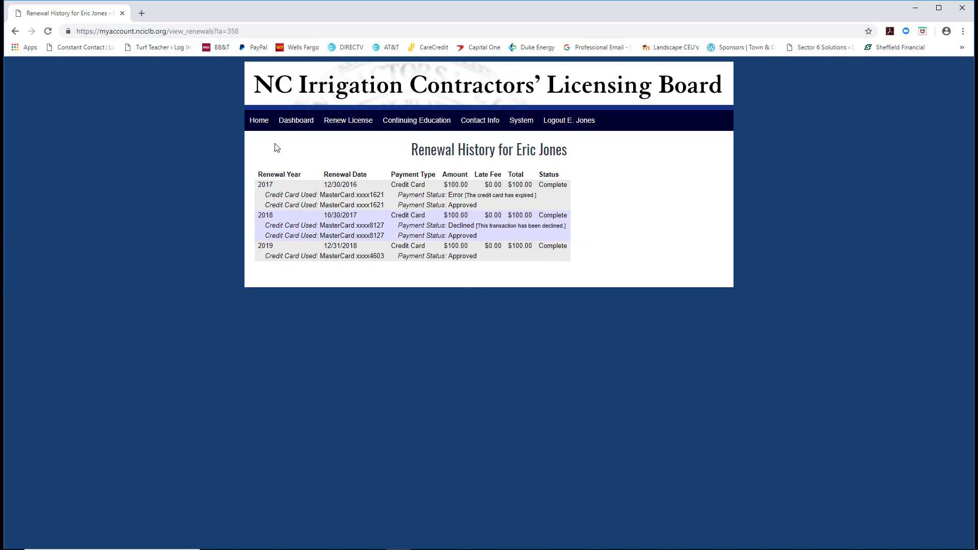
pyautogui.click(255, 125)
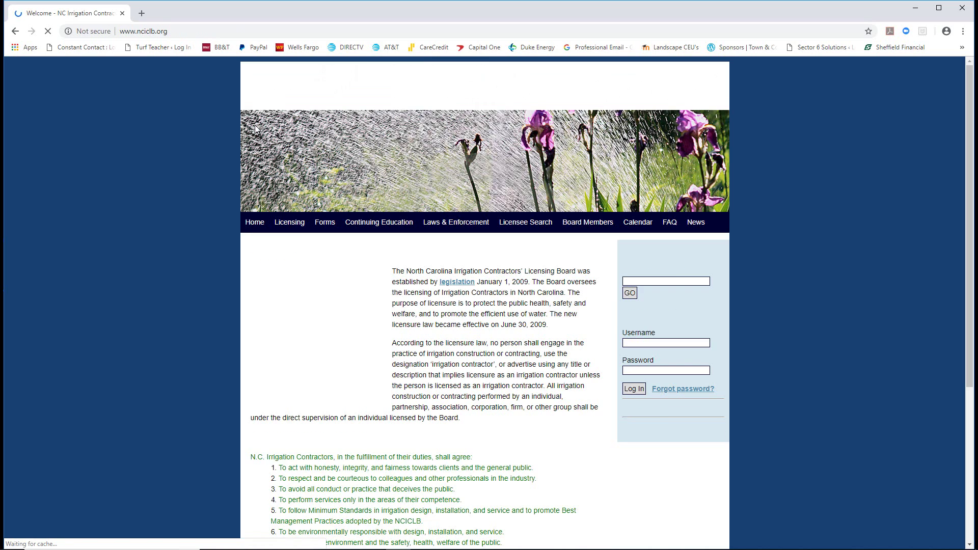
# Open Licensing > Renewal and log in with the saved license number and the account password.
pyautogui.moveTo(282, 224)
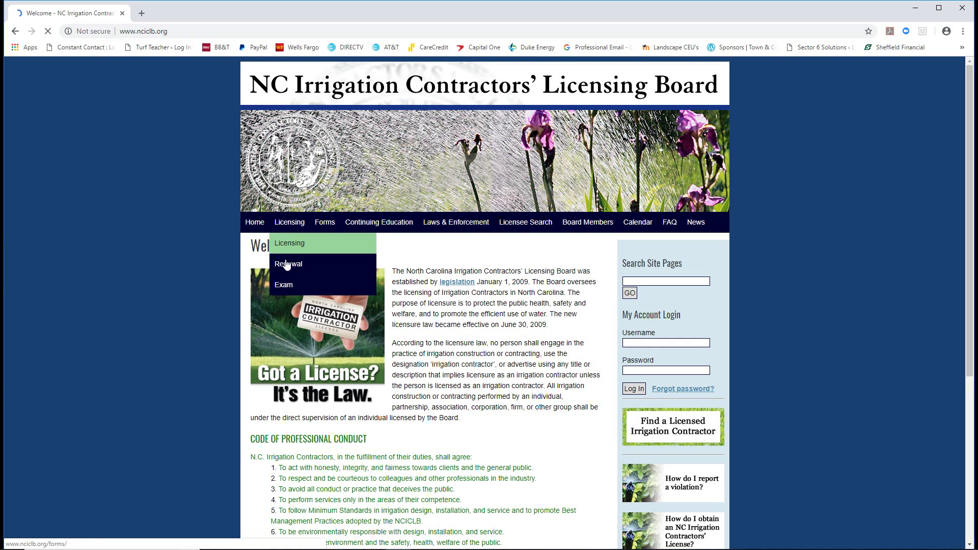
pyautogui.click(284, 264)
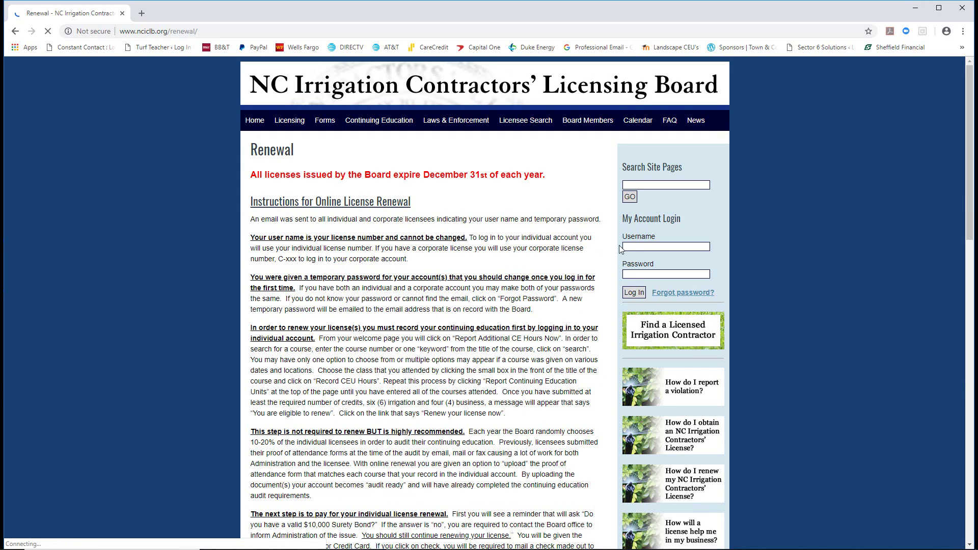
pyautogui.click(638, 247)
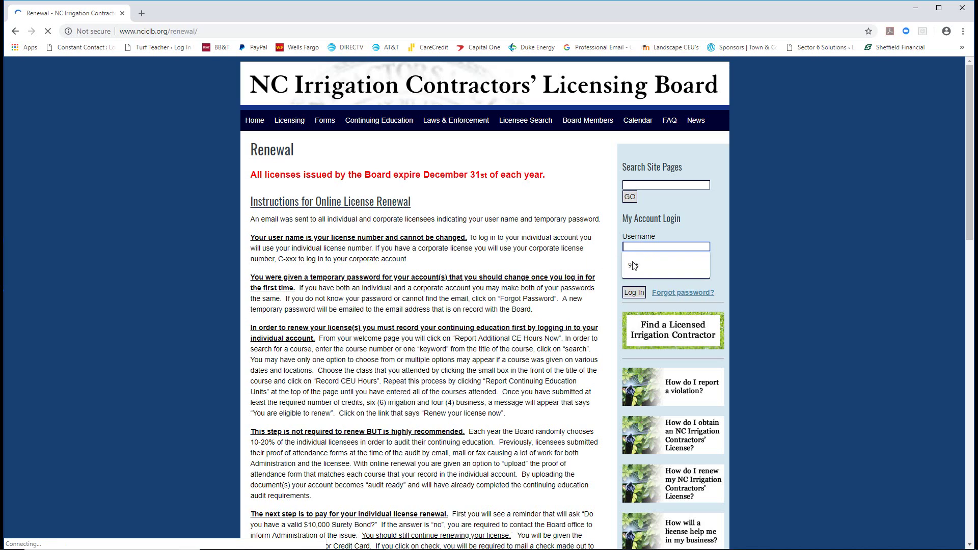
pyautogui.click(633, 264)
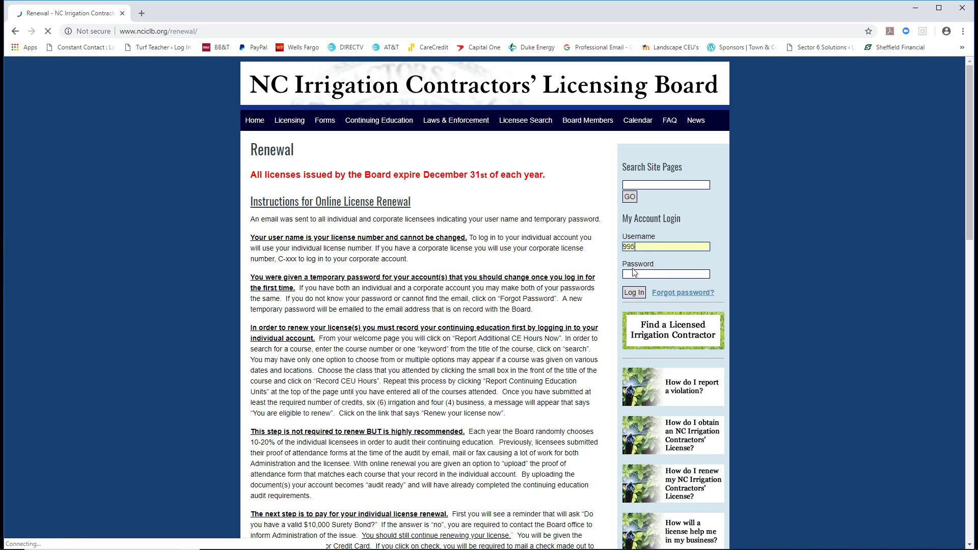
pyautogui.write('•••')
pyautogui.write('***')
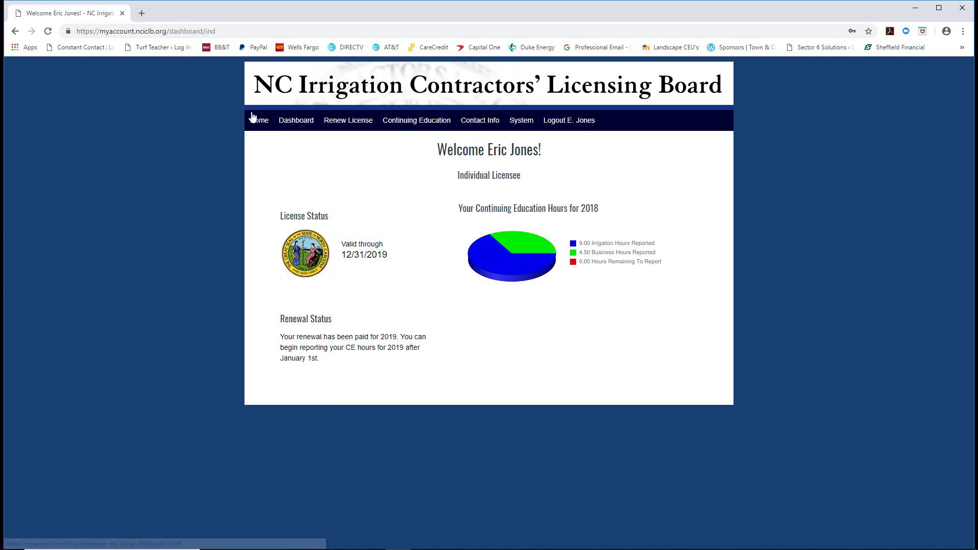
# Sign out of the individual account using the Logout link.
pyautogui.click(569, 124)
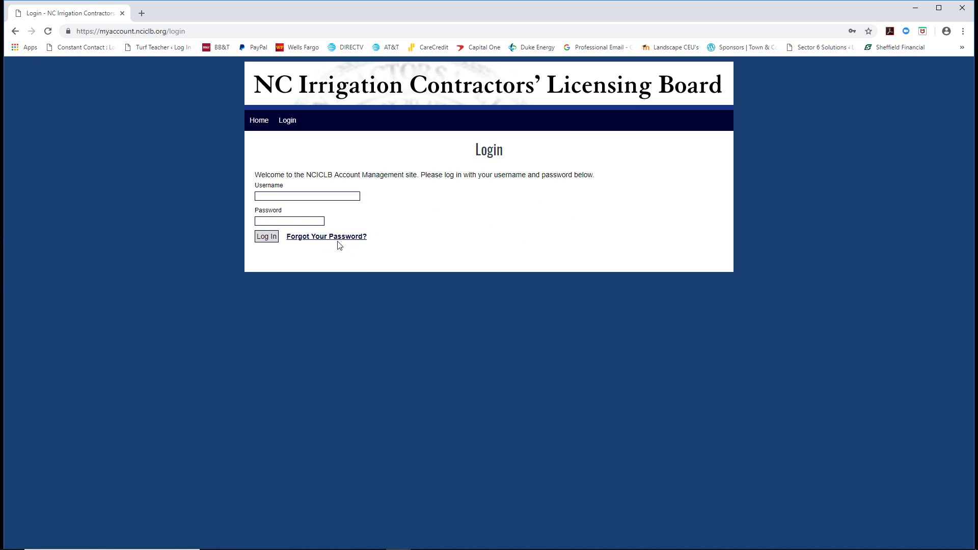
# Go to the home page and open Licensing > Renewal.
pyautogui.click(261, 129)
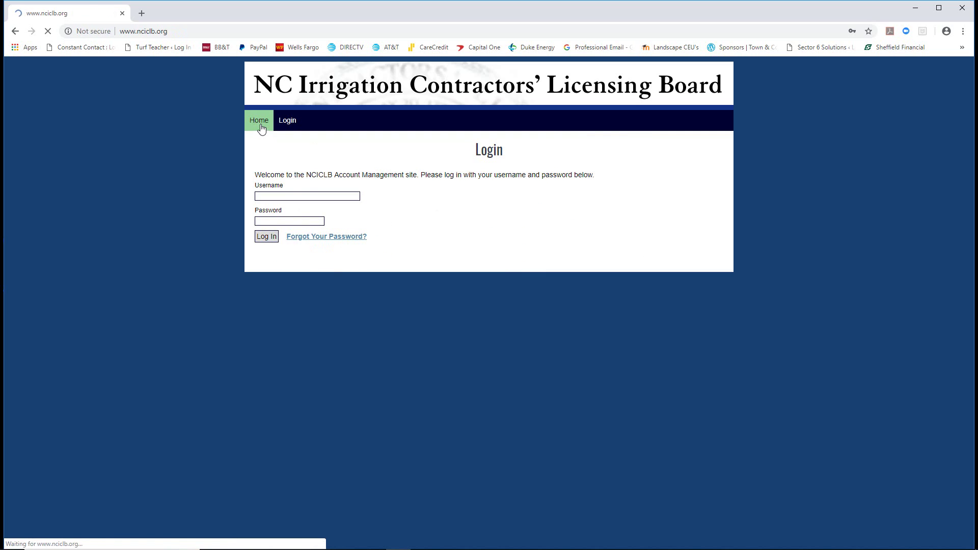
pyautogui.scroll(-1, 619, 351)
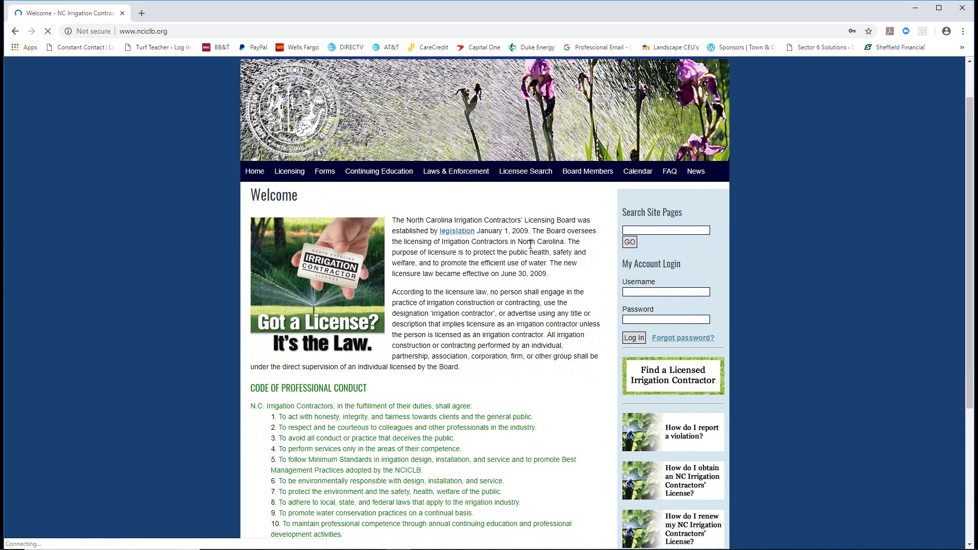
pyautogui.click(291, 175)
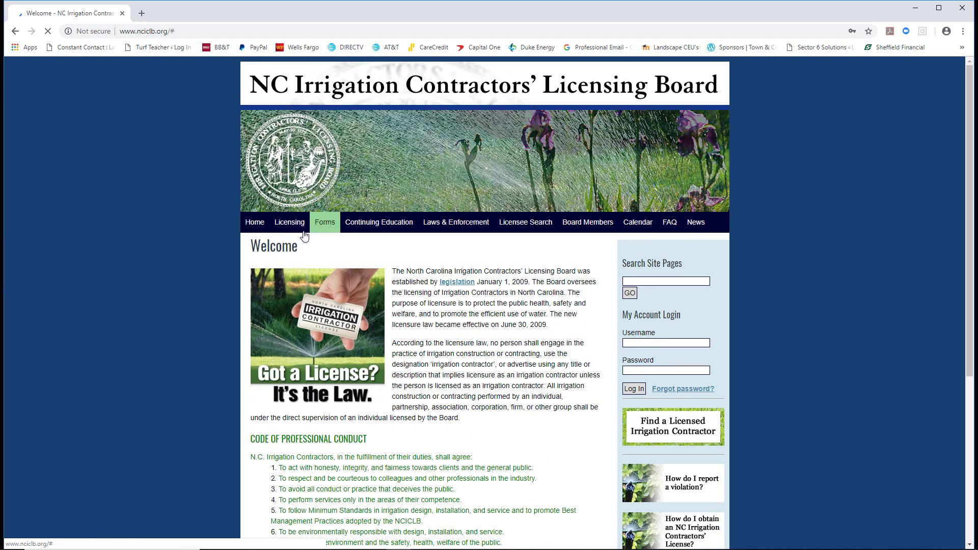
pyautogui.moveTo(288, 222)
pyautogui.scroll(-1, 286, 220)
pyautogui.click(286, 219)
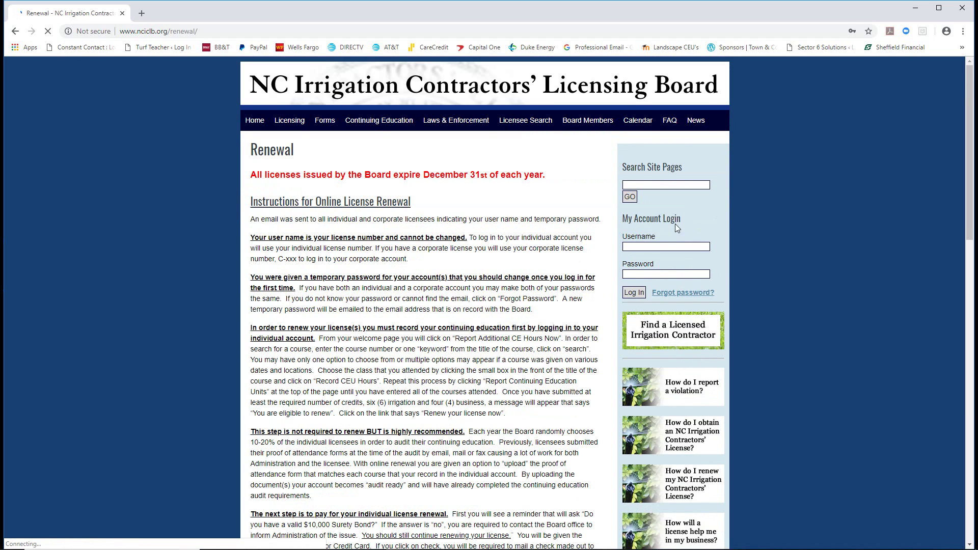
pyautogui.scroll(-1, 674, 224)
# Enter the corporate C- username and the account password in the login form.
pyautogui.click(636, 196)
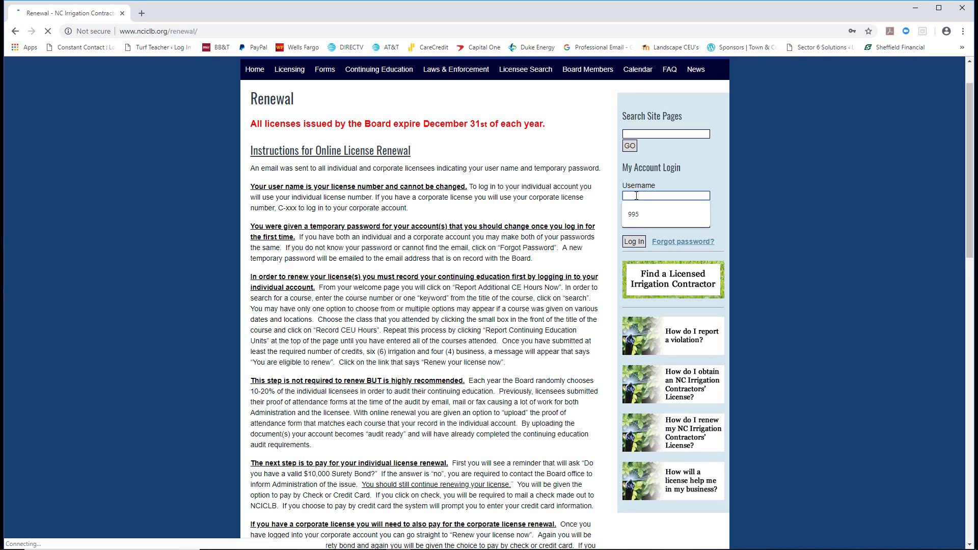
pyautogui.write('C-239')
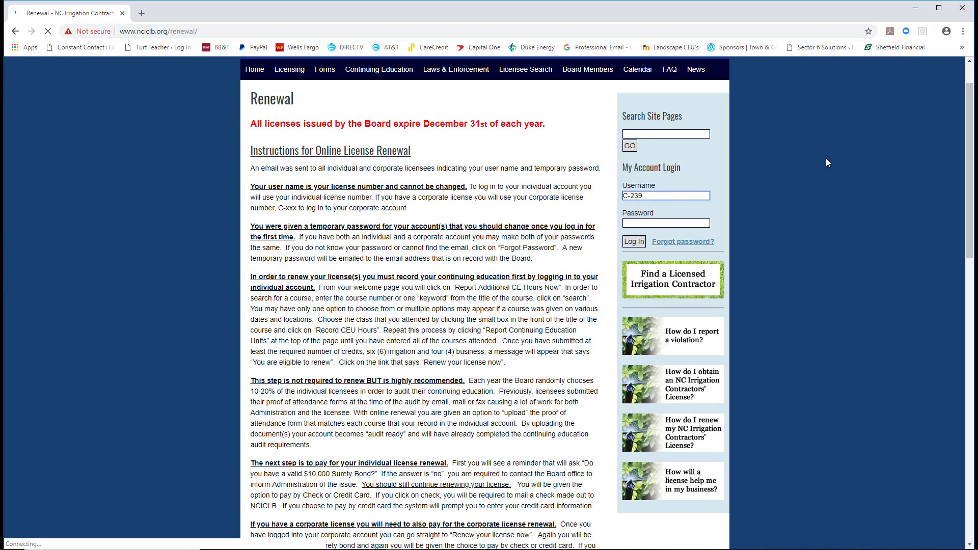
pyautogui.click(635, 222)
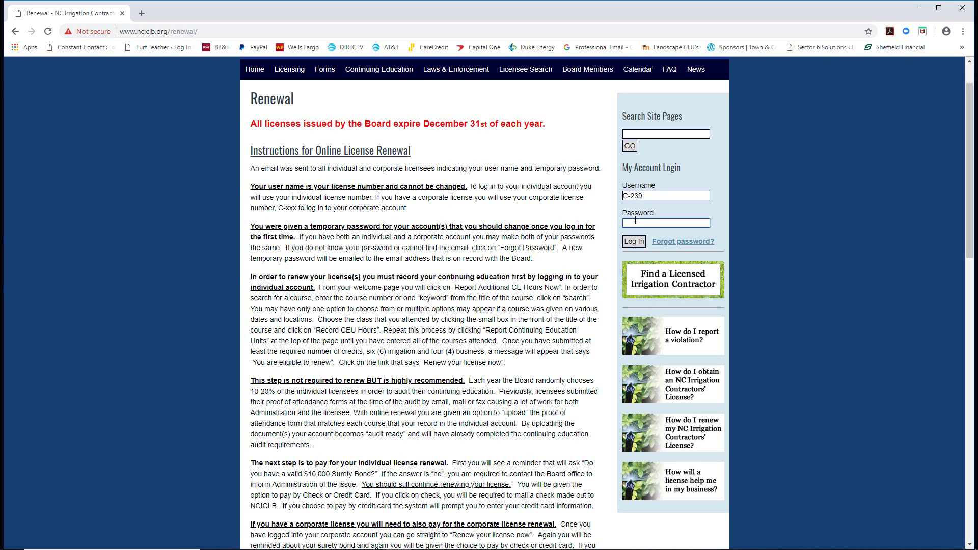
pyautogui.write('••')
pyautogui.click(634, 242)
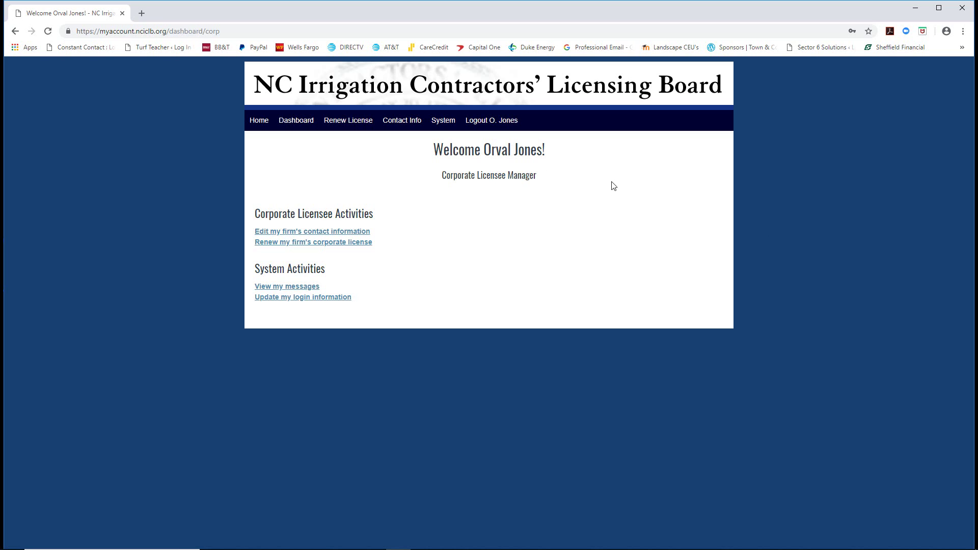
pyautogui.click(295, 232)
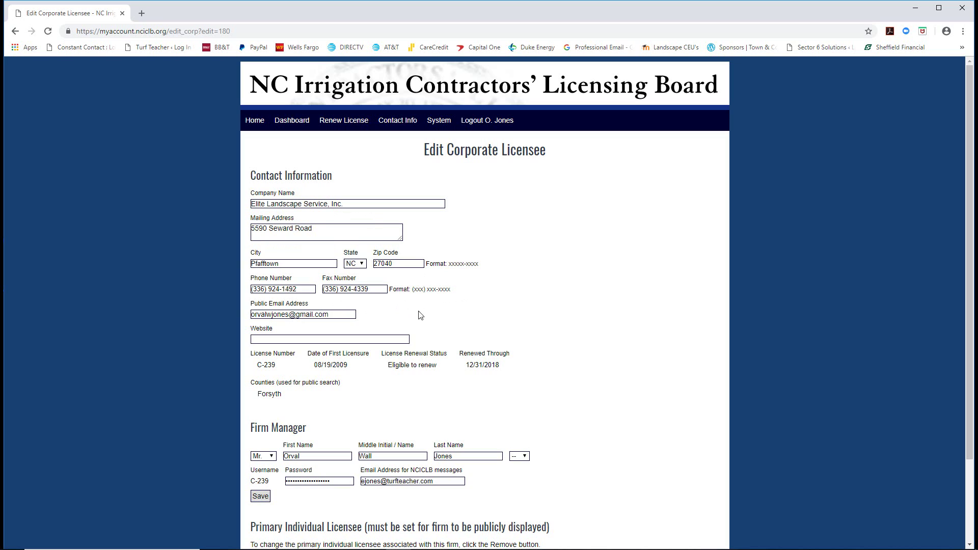
pyautogui.scroll(-1, 358, 311)
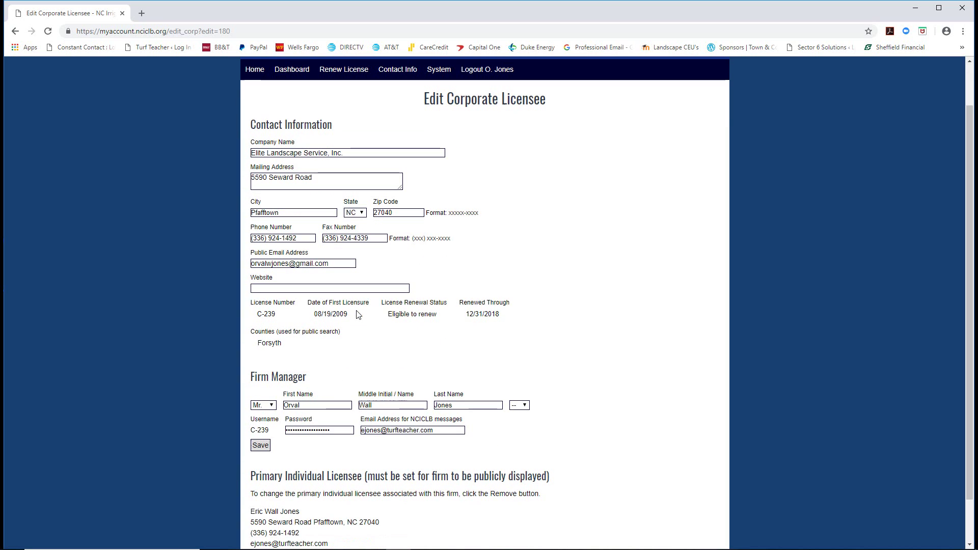
pyautogui.click(267, 291)
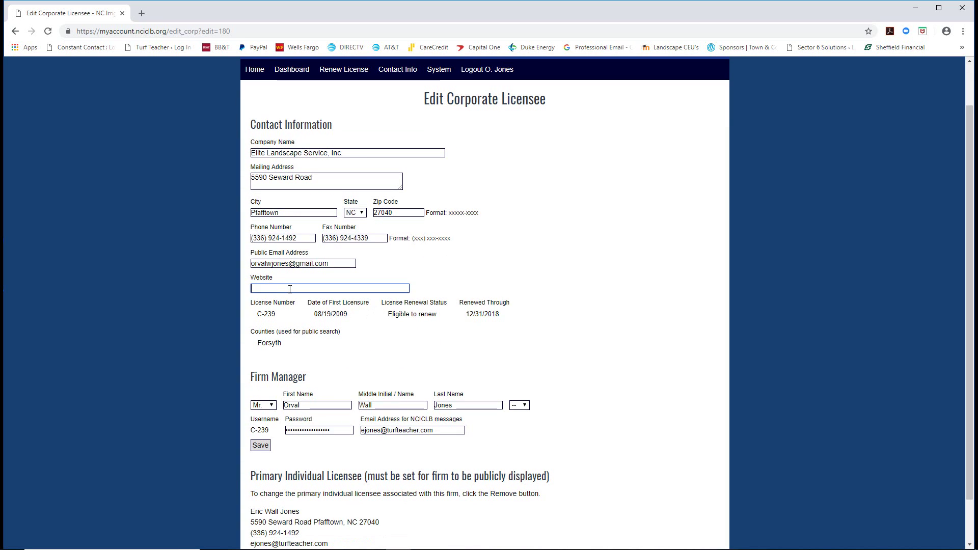
pyautogui.write('www.elitelands')
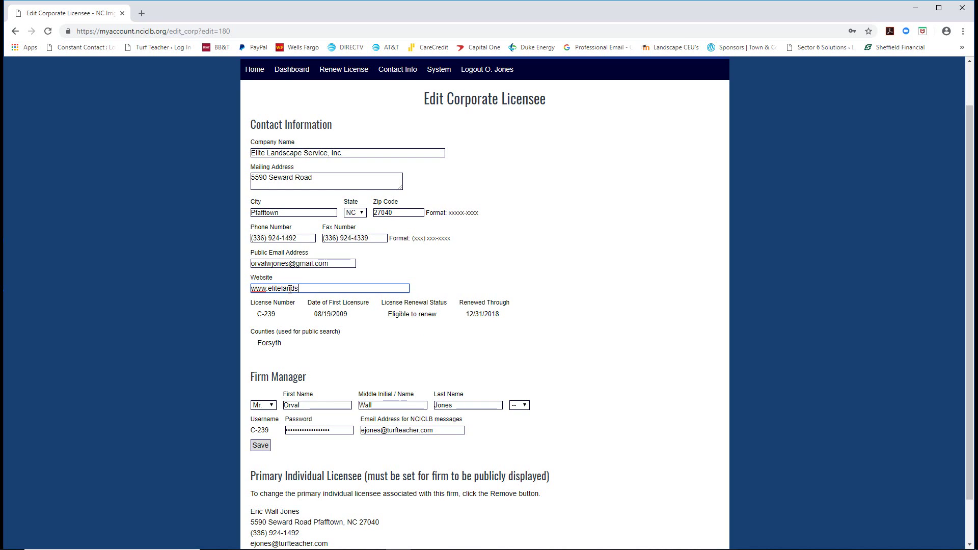
pyautogui.write('capeservice@')
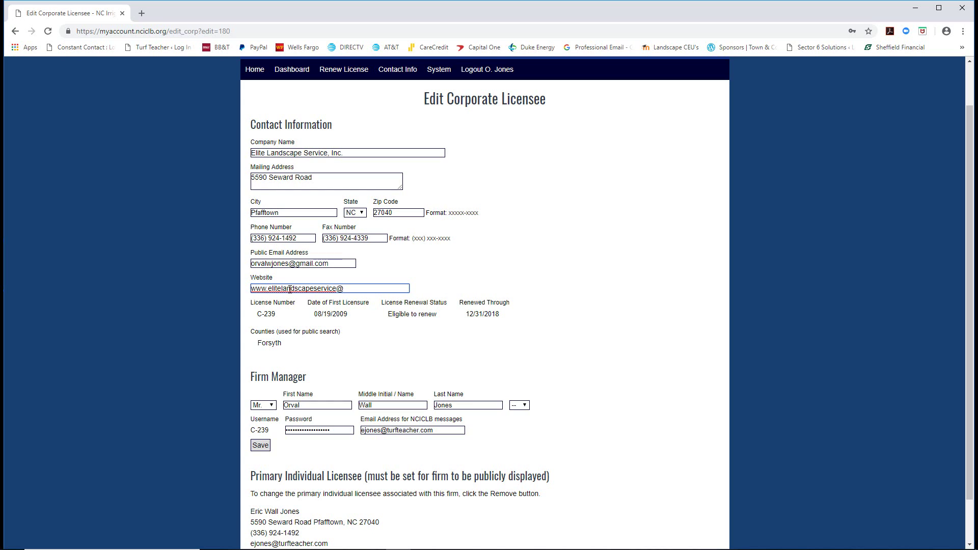
pyautogui.press('BackSpace')
pyautogui.write('.com')
pyautogui.click(423, 350)
# Save the contact information, decline storing the password, and return to the Dashboard.
pyautogui.scroll(-1, 423, 351)
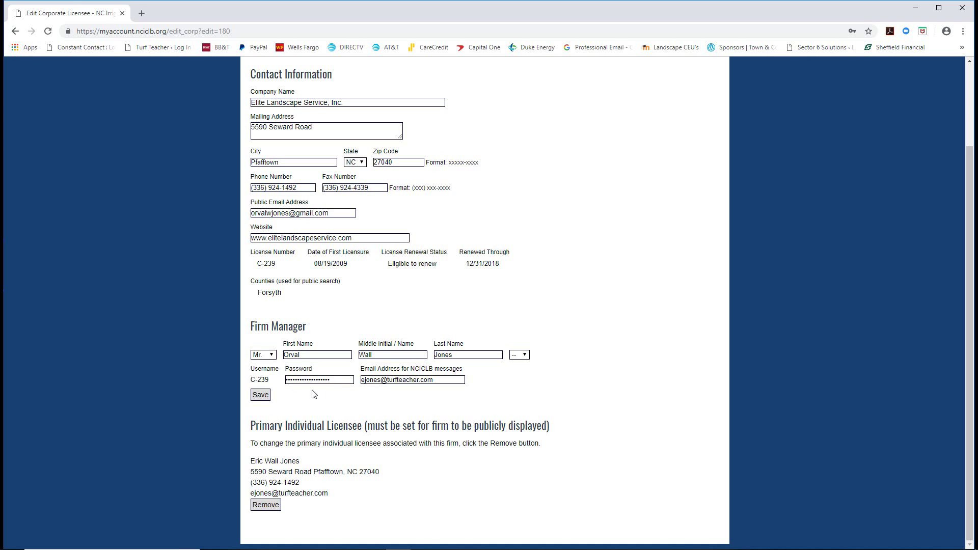
pyautogui.click(258, 398)
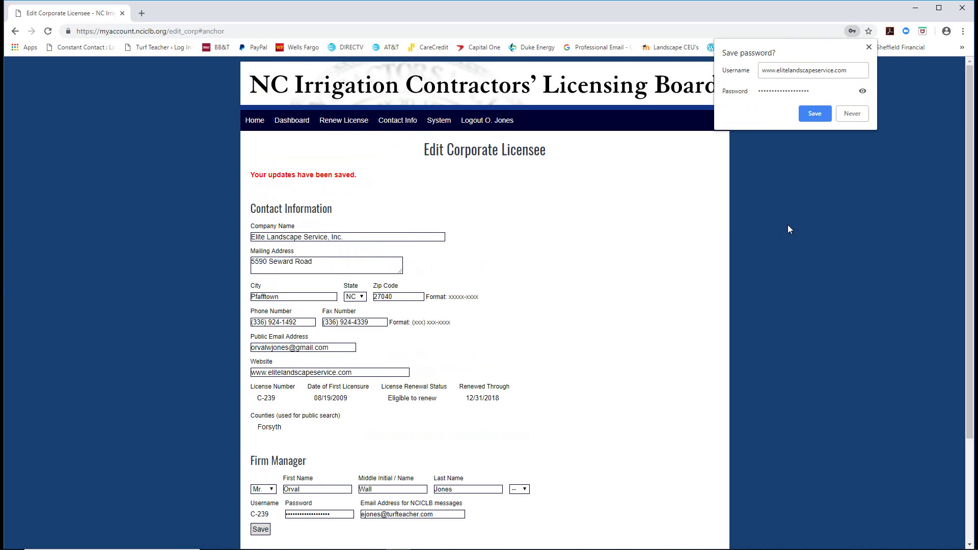
pyautogui.click(857, 116)
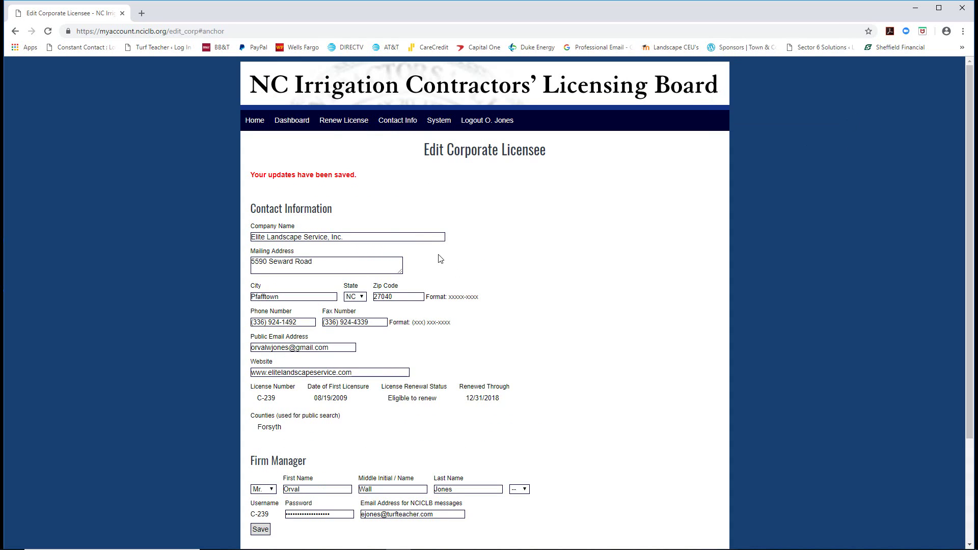
pyautogui.click(291, 121)
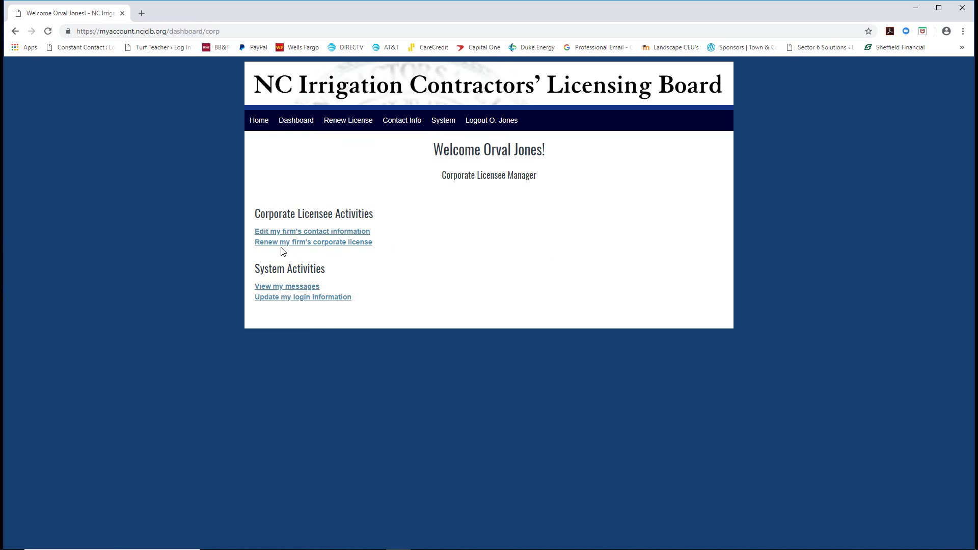
# Start the firm's corporate license renewal and review its past renewal history.
pyautogui.click(305, 245)
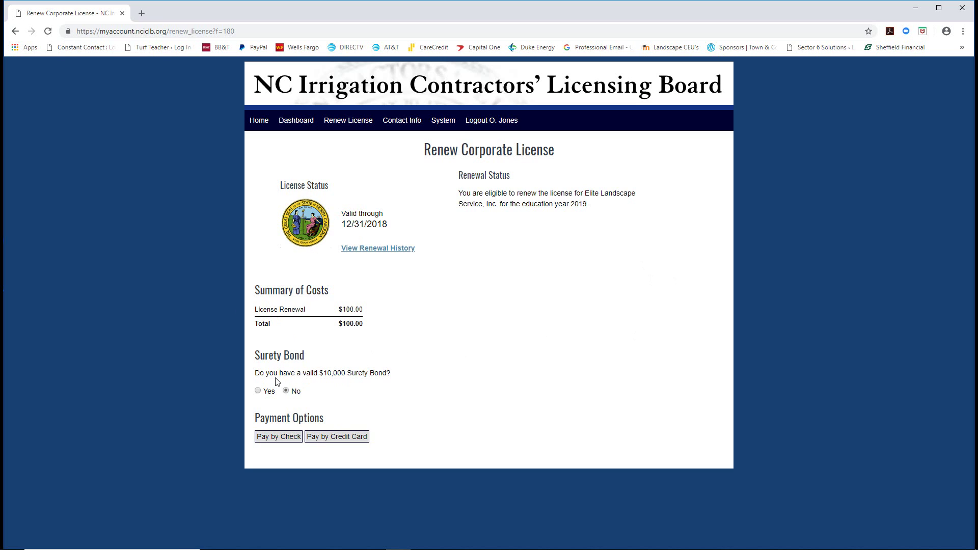
pyautogui.click(365, 251)
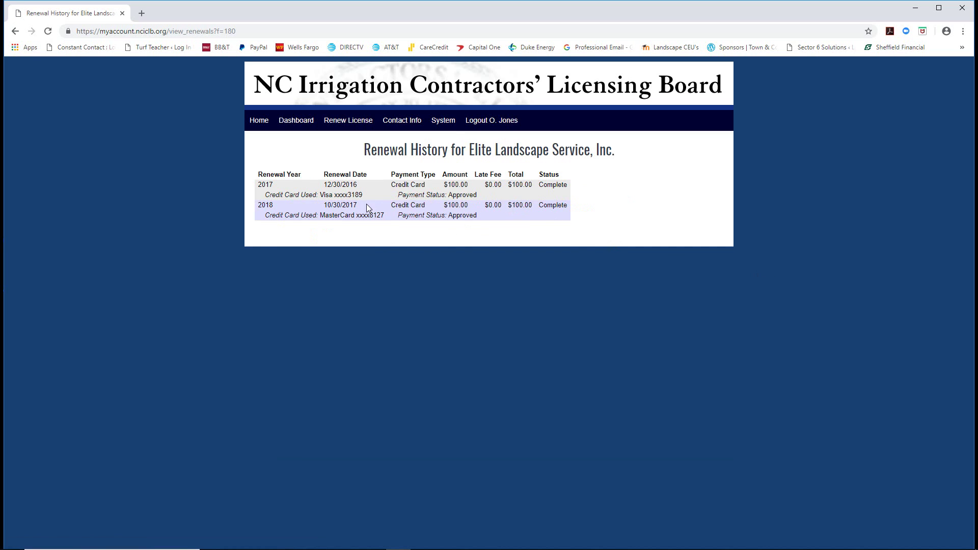
pyautogui.click(15, 31)
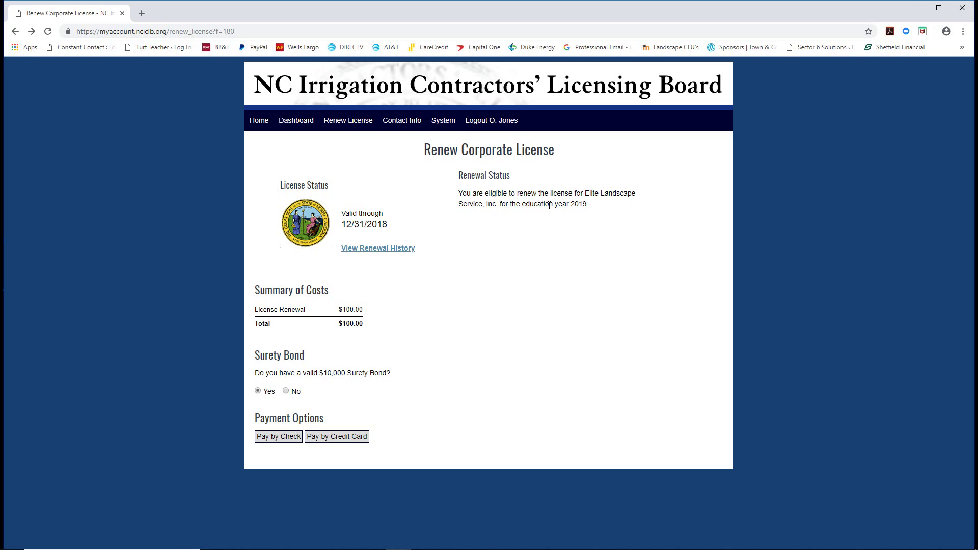
# Choose credit card payment and fill in the cardholder name and card number.
pyautogui.click(324, 439)
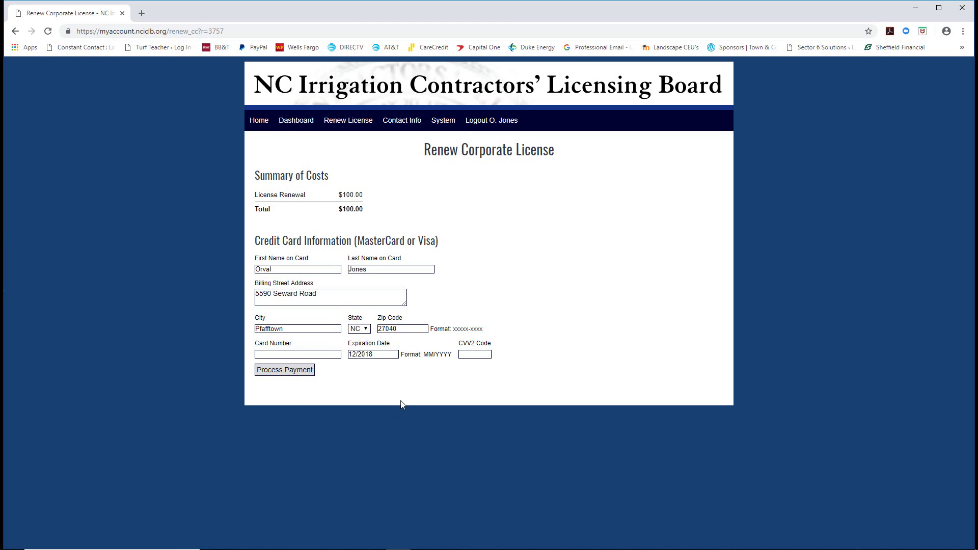
pyautogui.doubleClick(261, 271)
pyautogui.write('Eric')
pyautogui.click(274, 353)
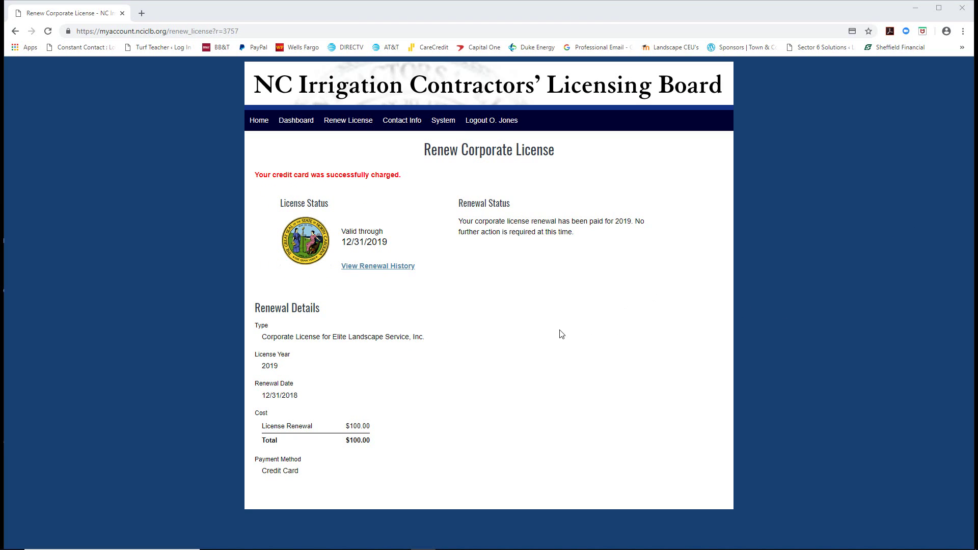
# Print the receipt page to Adobe PDF as 'Corporate License NCICLB Receipt Dec 31 2018'.
pyautogui.rightClick(605, 135)
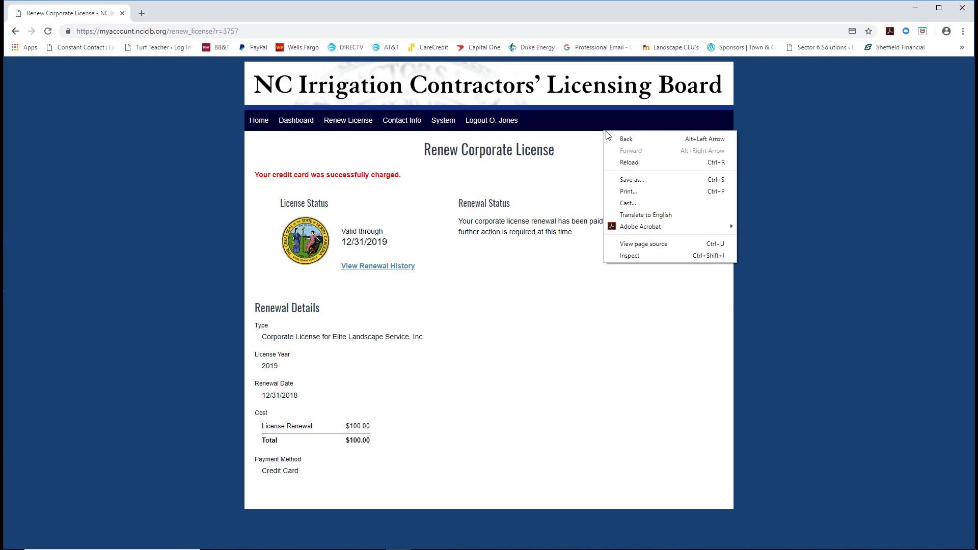
pyautogui.click(626, 192)
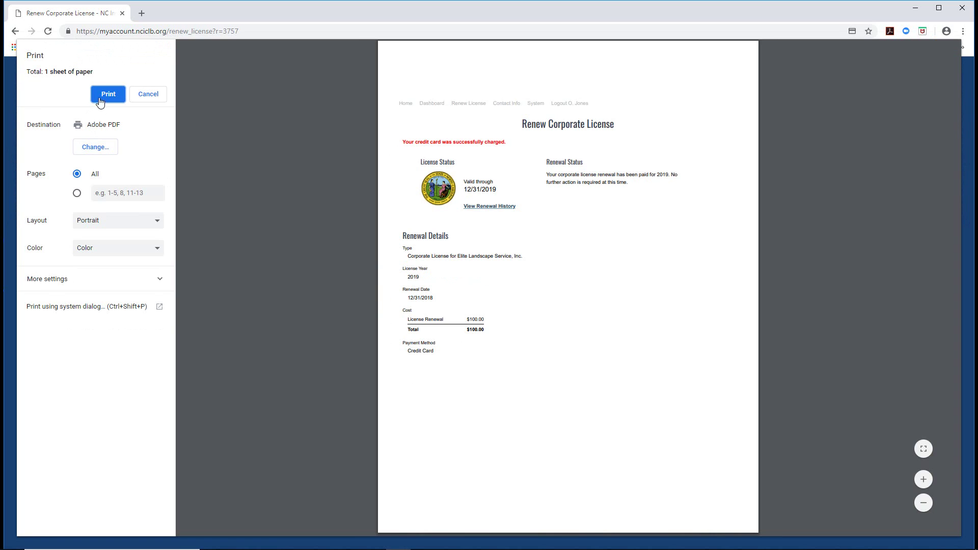
pyautogui.click(104, 98)
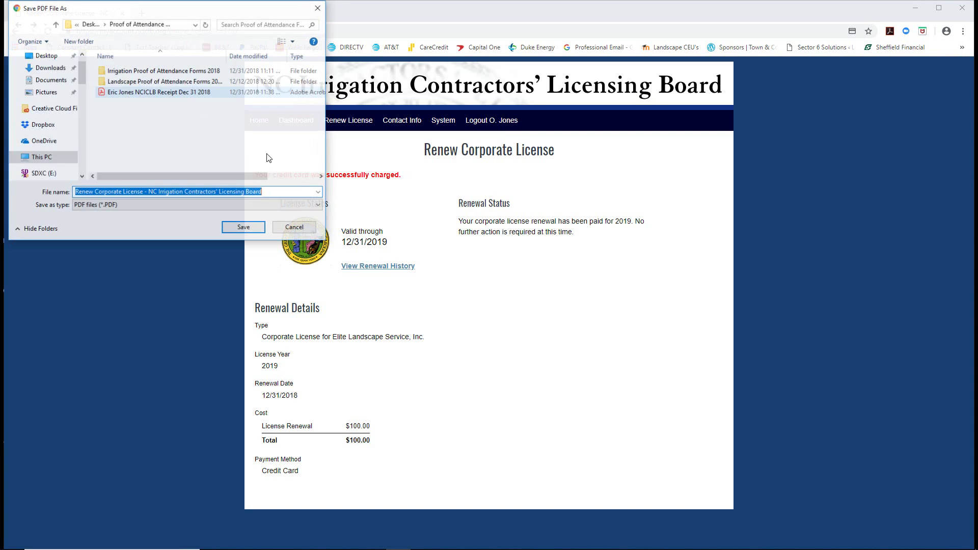
pyautogui.click(269, 194)
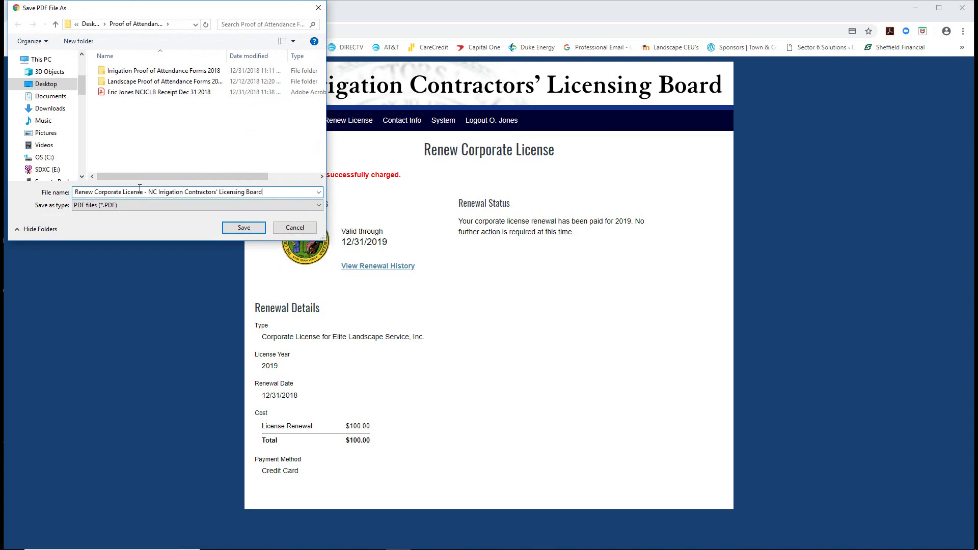
pyautogui.hotkey('ctrl', 'a')
pyautogui.write('Co')
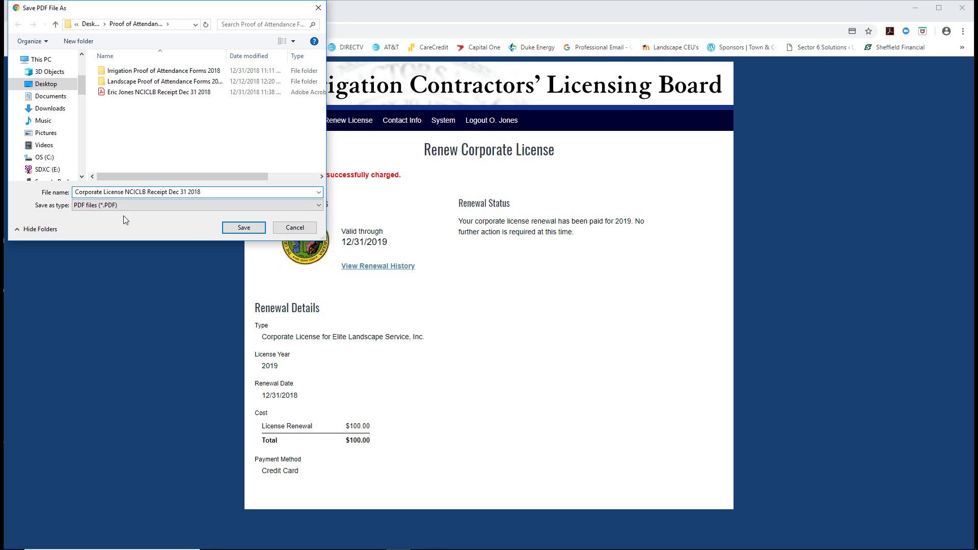
pyautogui.click(235, 227)
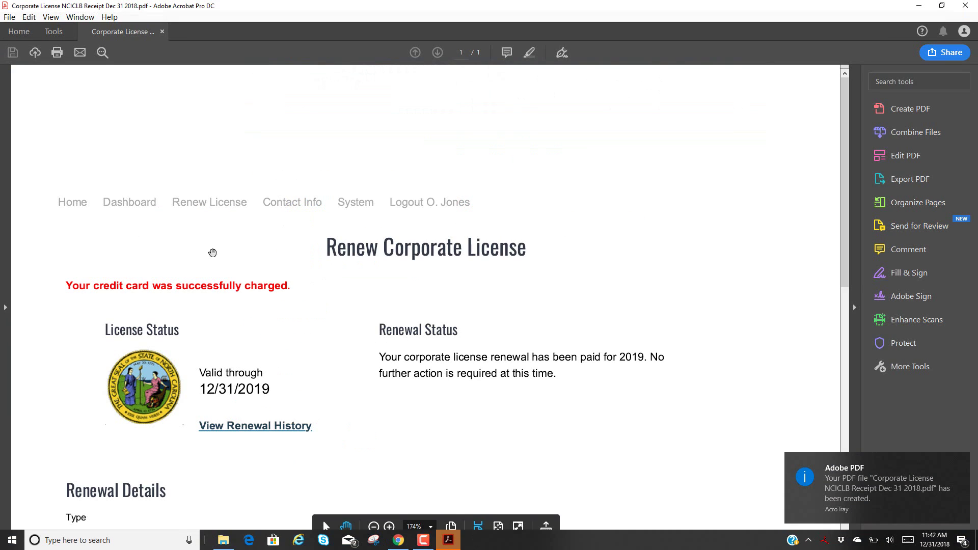
# Close the corporate receipt PDF in Acrobat.
pyautogui.click(965, 6)
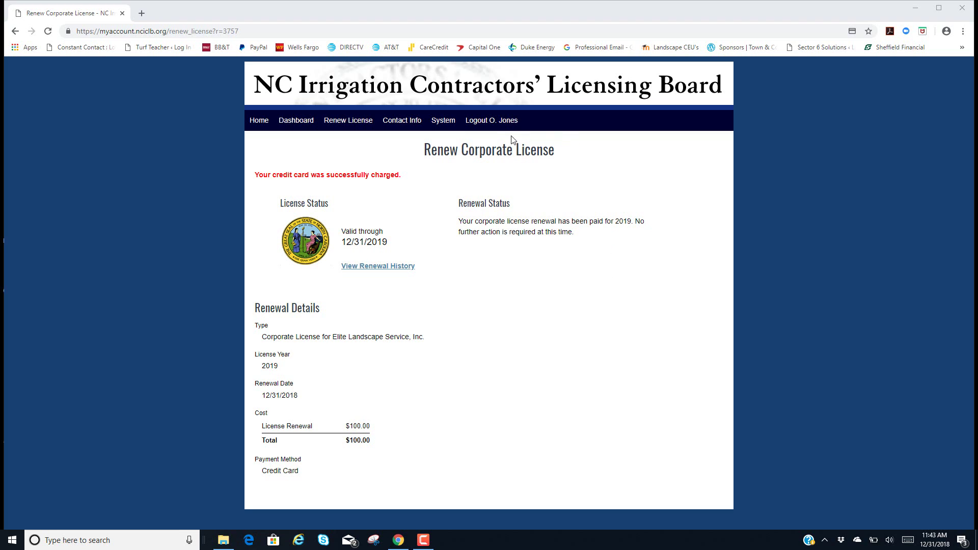
# Log out of NCICLB, then close Chrome and the proof of attendance folder window.
pyautogui.click(495, 122)
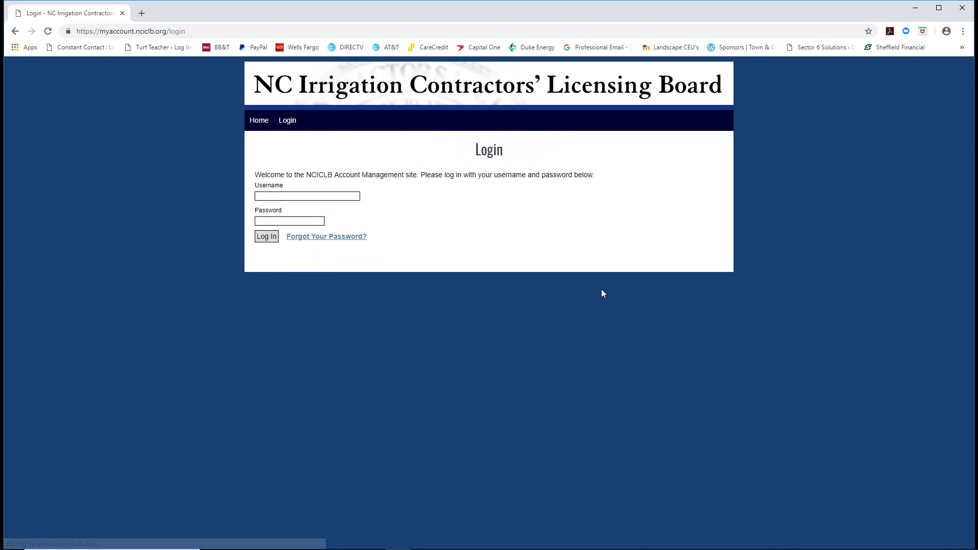
pyautogui.click(259, 121)
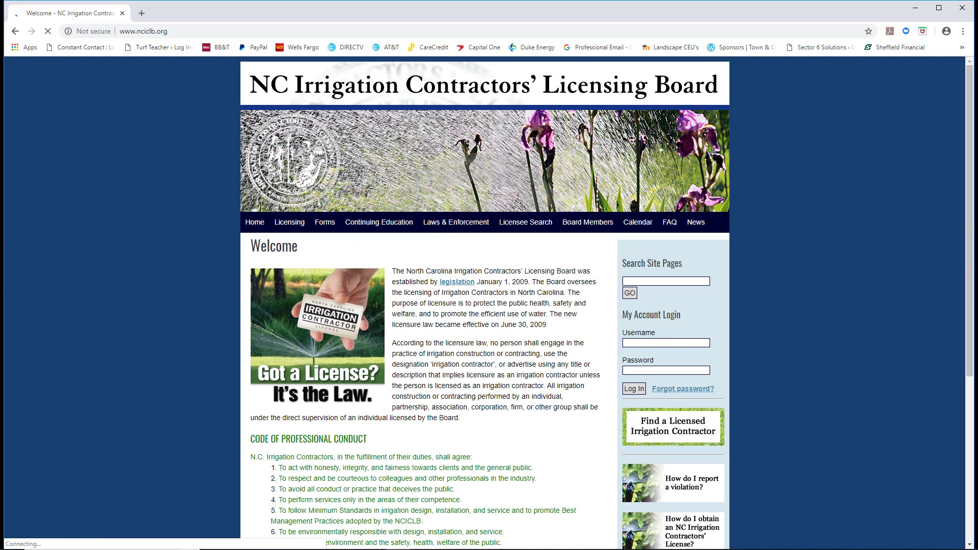
pyautogui.click(962, 8)
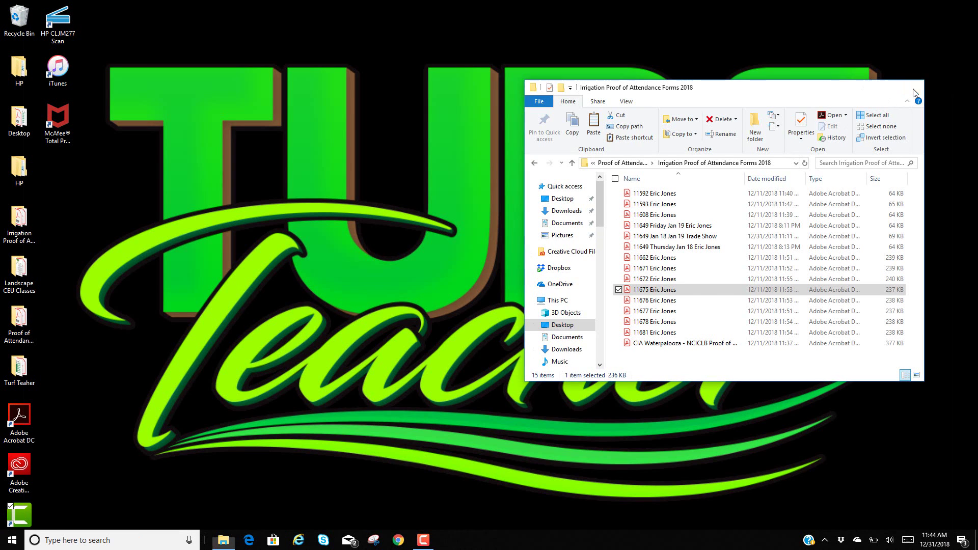
pyautogui.click(912, 89)
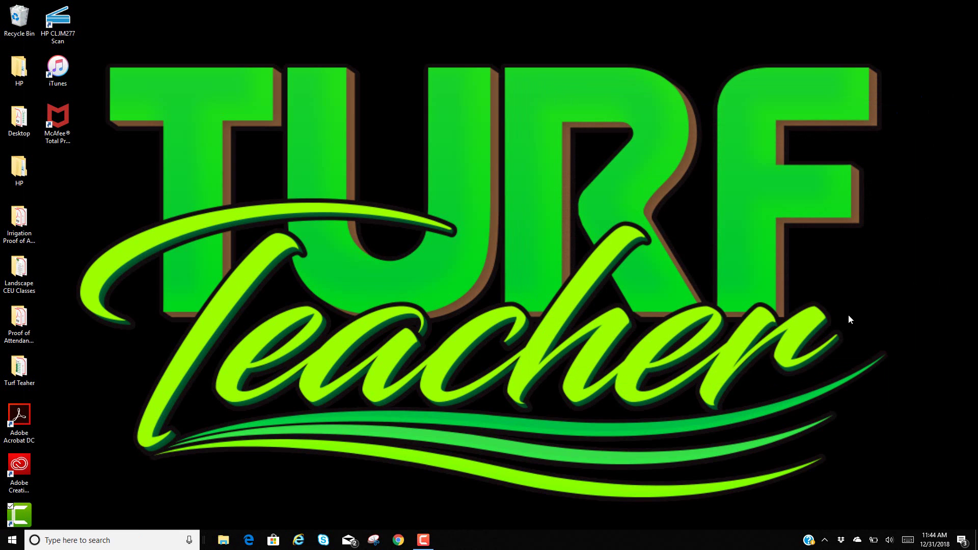